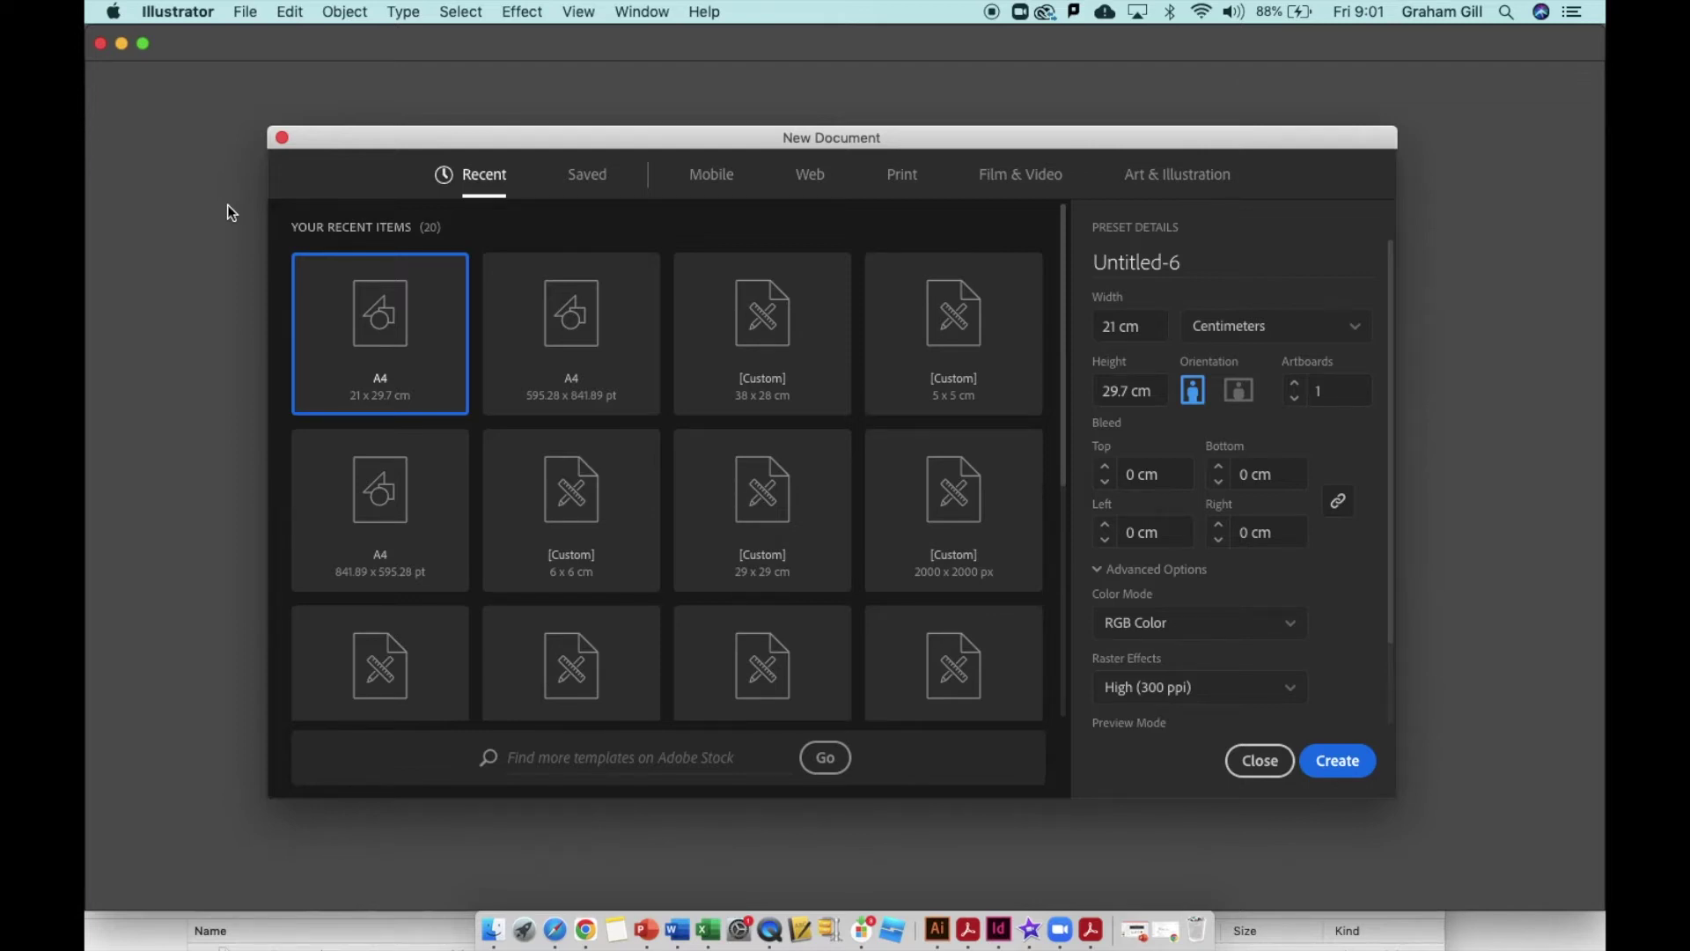
Keep centimetres as the document units and set the page to landscape orientation
{"action": "left_click", "coordinate": [1303, 335]}
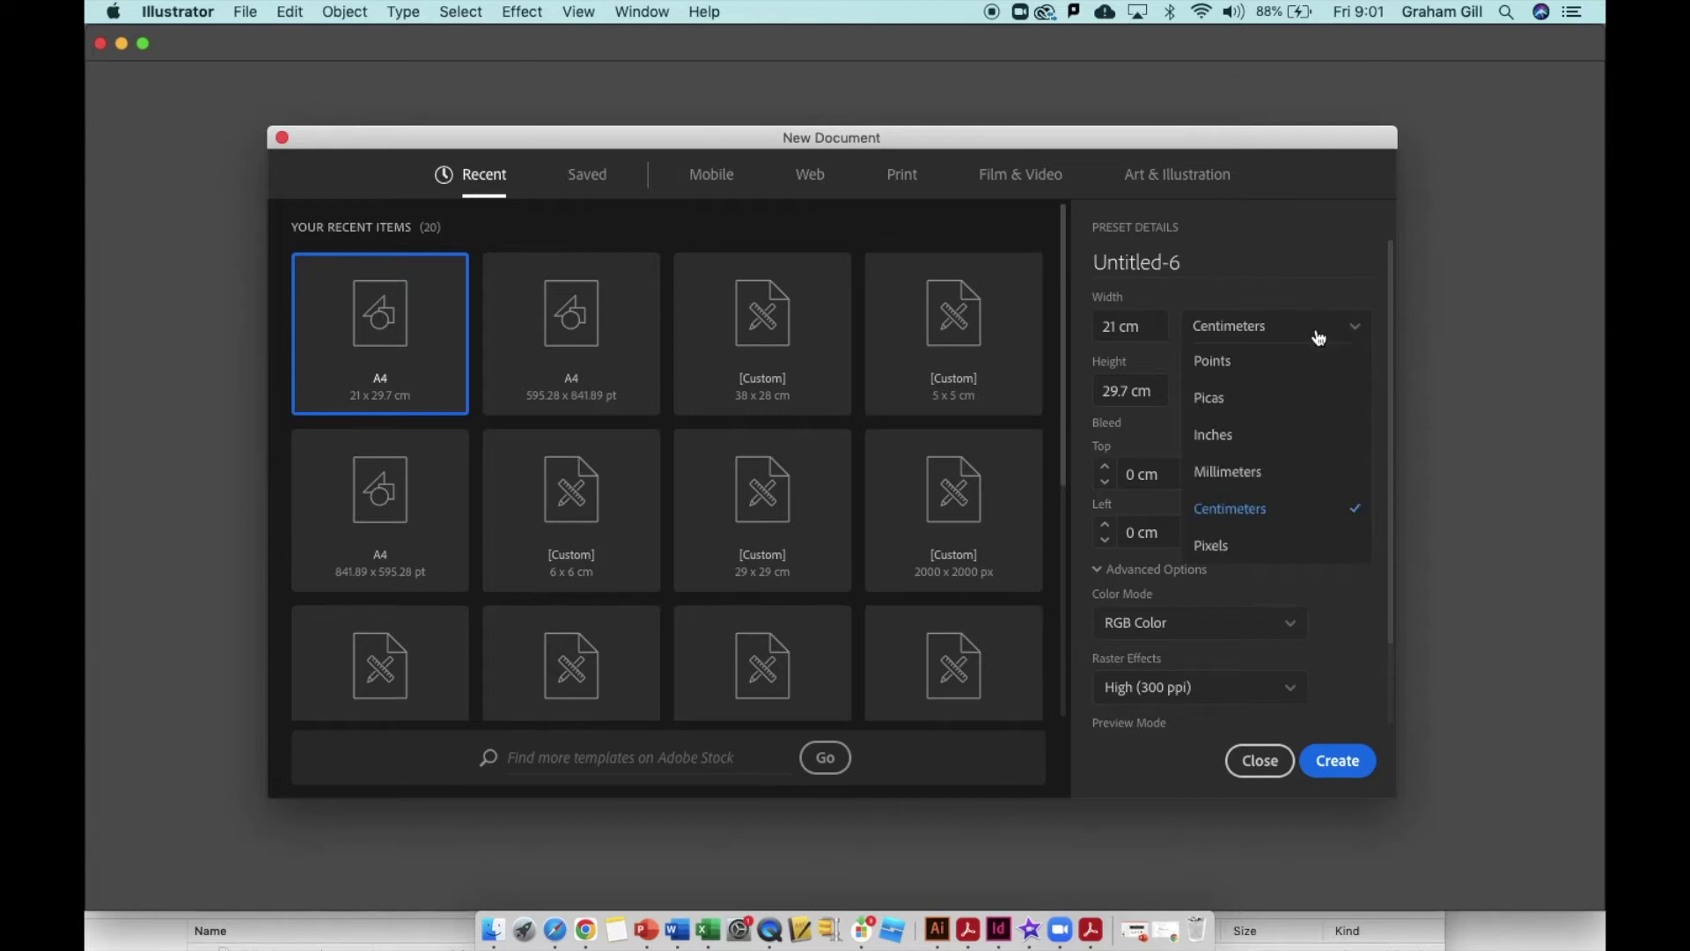
{"action": "left_click", "coordinate": [1290, 512]}
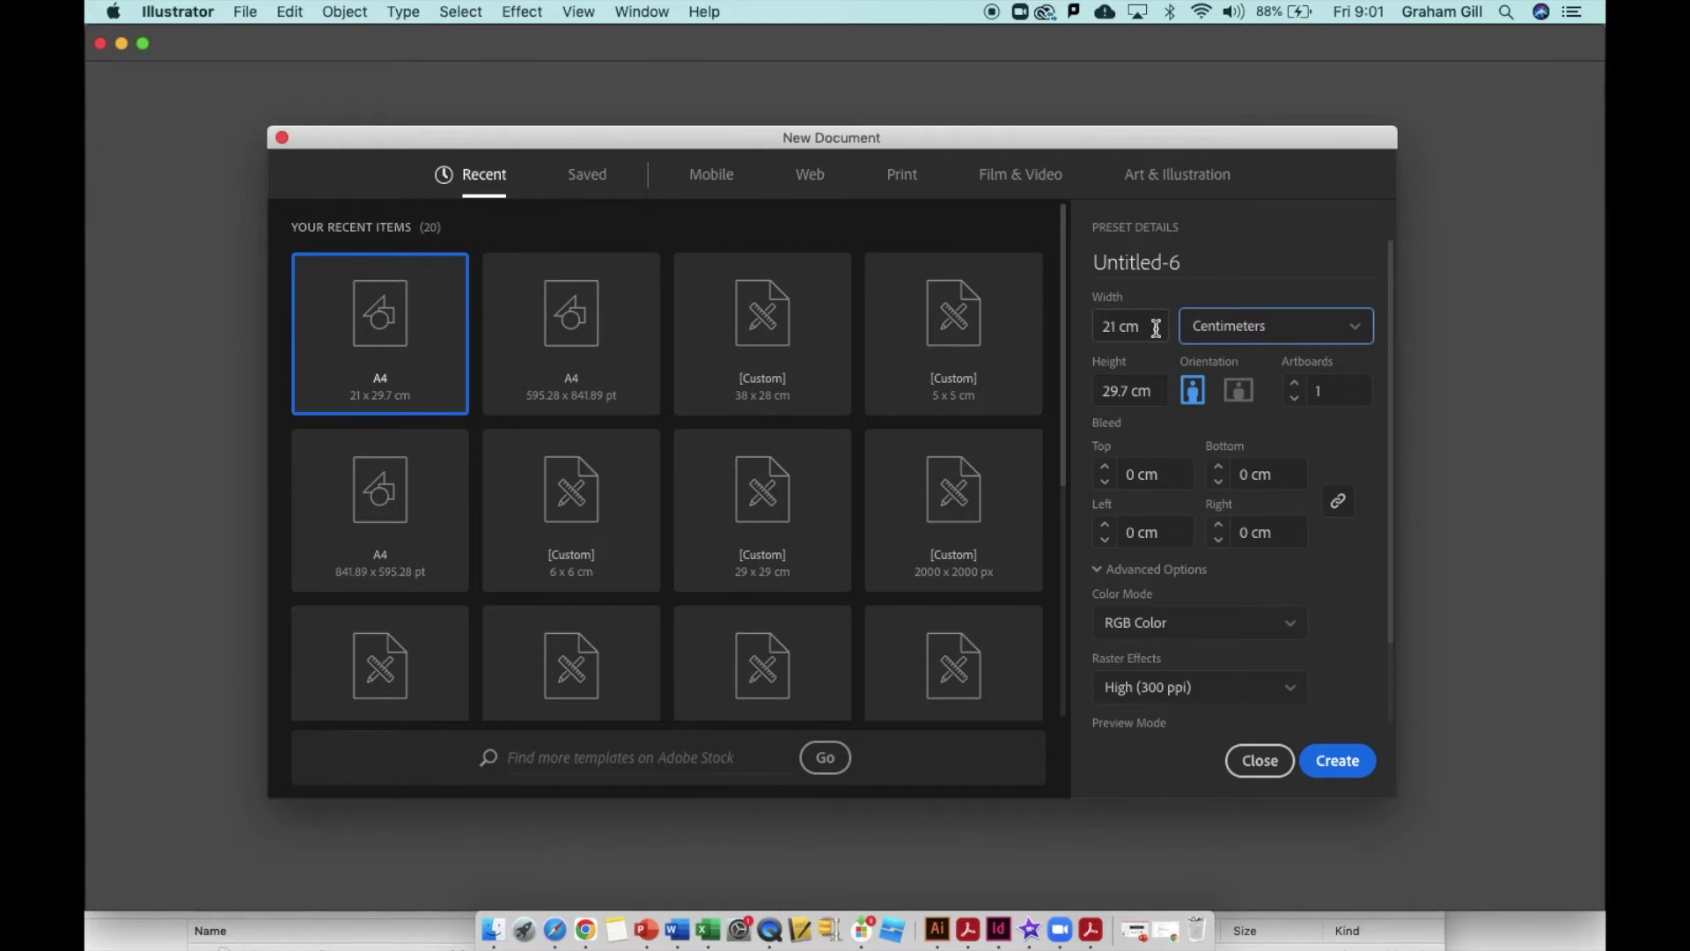
{"action": "left_click", "coordinate": [1240, 392]}
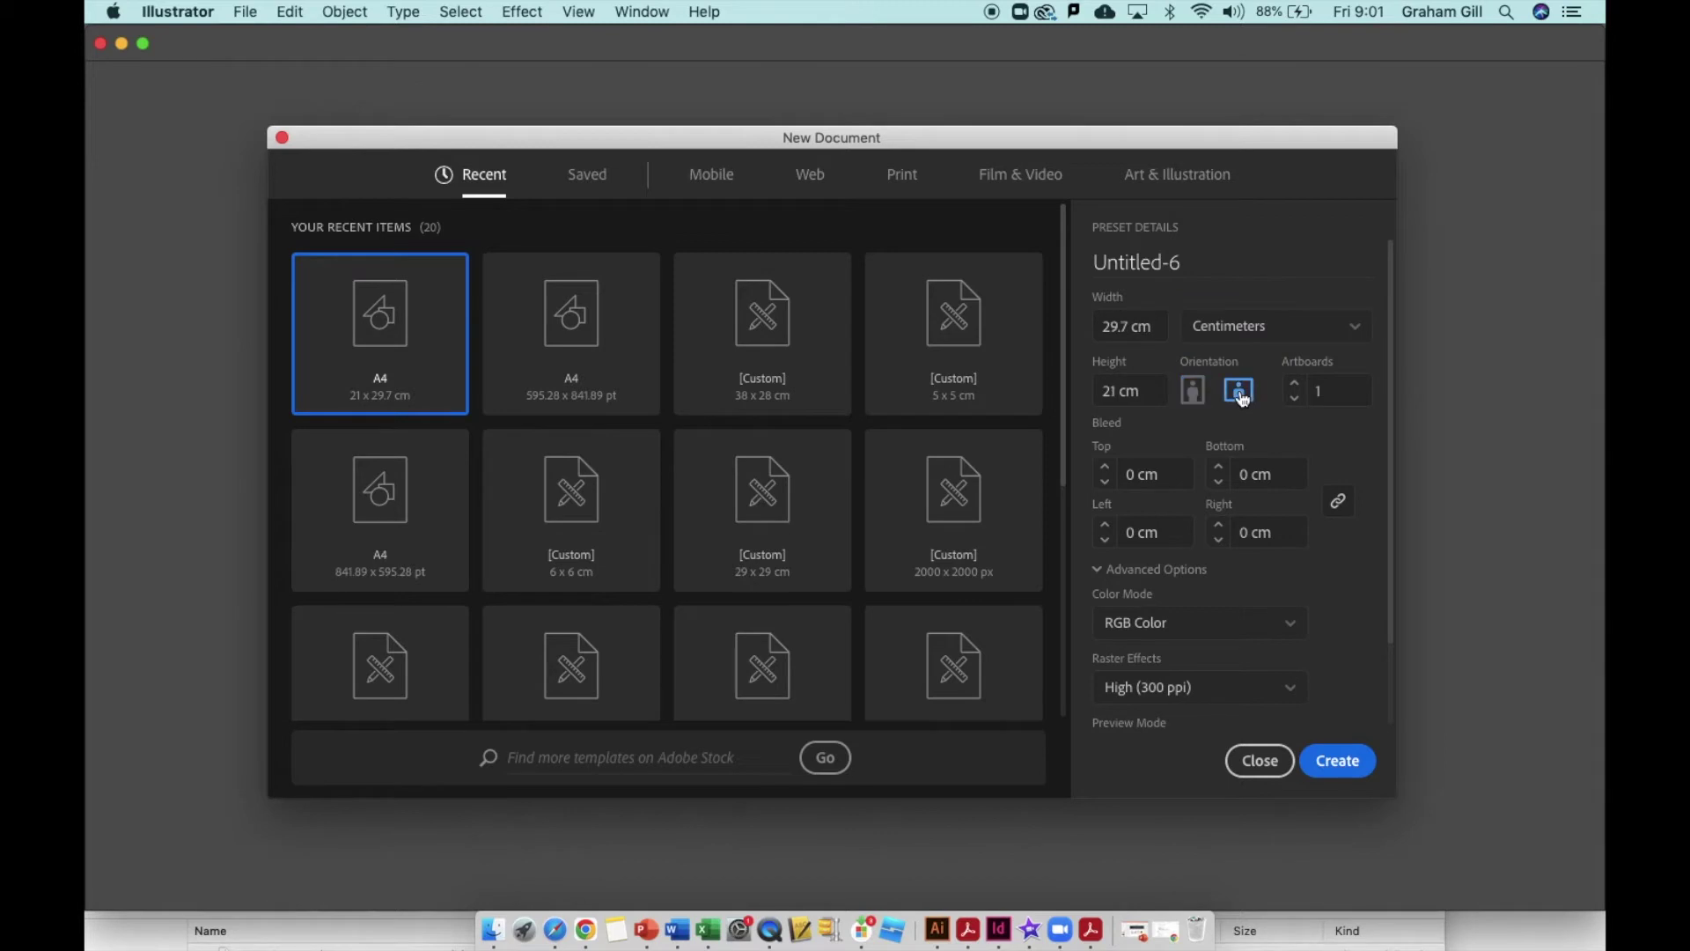
{"action": "left_click", "coordinate": [1193, 391]}
{"action": "left_click", "coordinate": [1236, 397]}
{"action": "left_click", "coordinate": [1202, 396]}
{"action": "left_click", "coordinate": [1239, 396]}
Enter a page width of 38 cm and a height of 28 cm
{"action": "left_click", "coordinate": [1160, 328]}
{"action": "left_click_drag", "start_coordinate": [1160, 327], "coordinate": [1085, 325]}
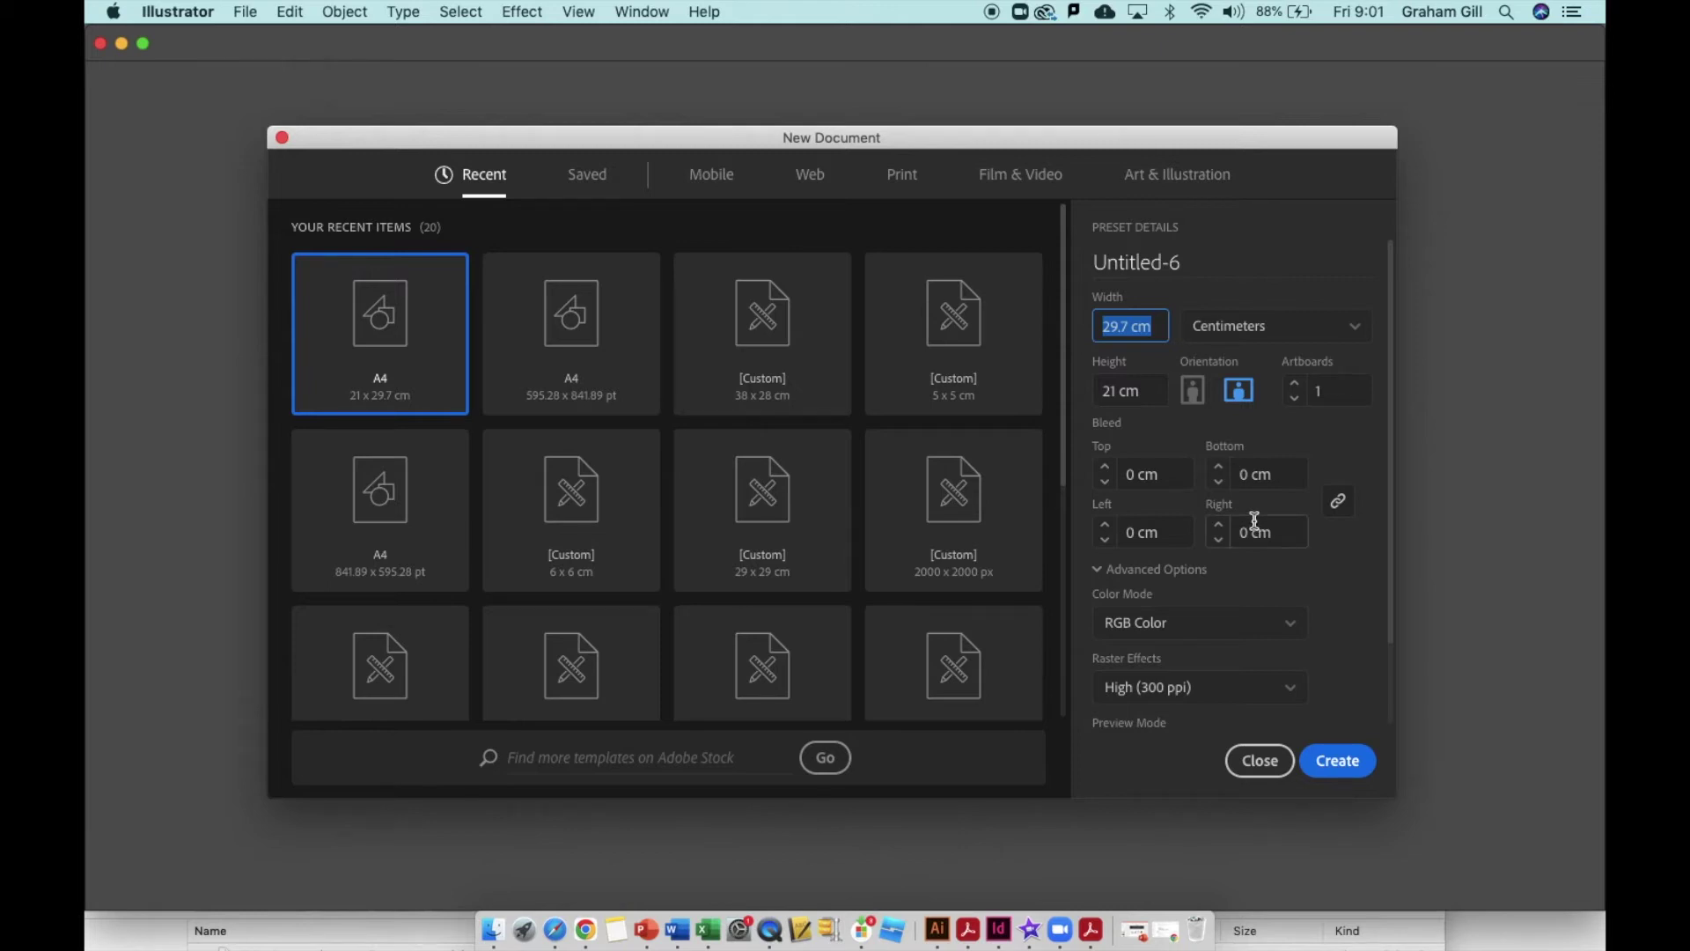
{"action": "type", "text": "38"}
{"action": "left_click_drag", "start_coordinate": [1149, 390], "coordinate": [1080, 390]}
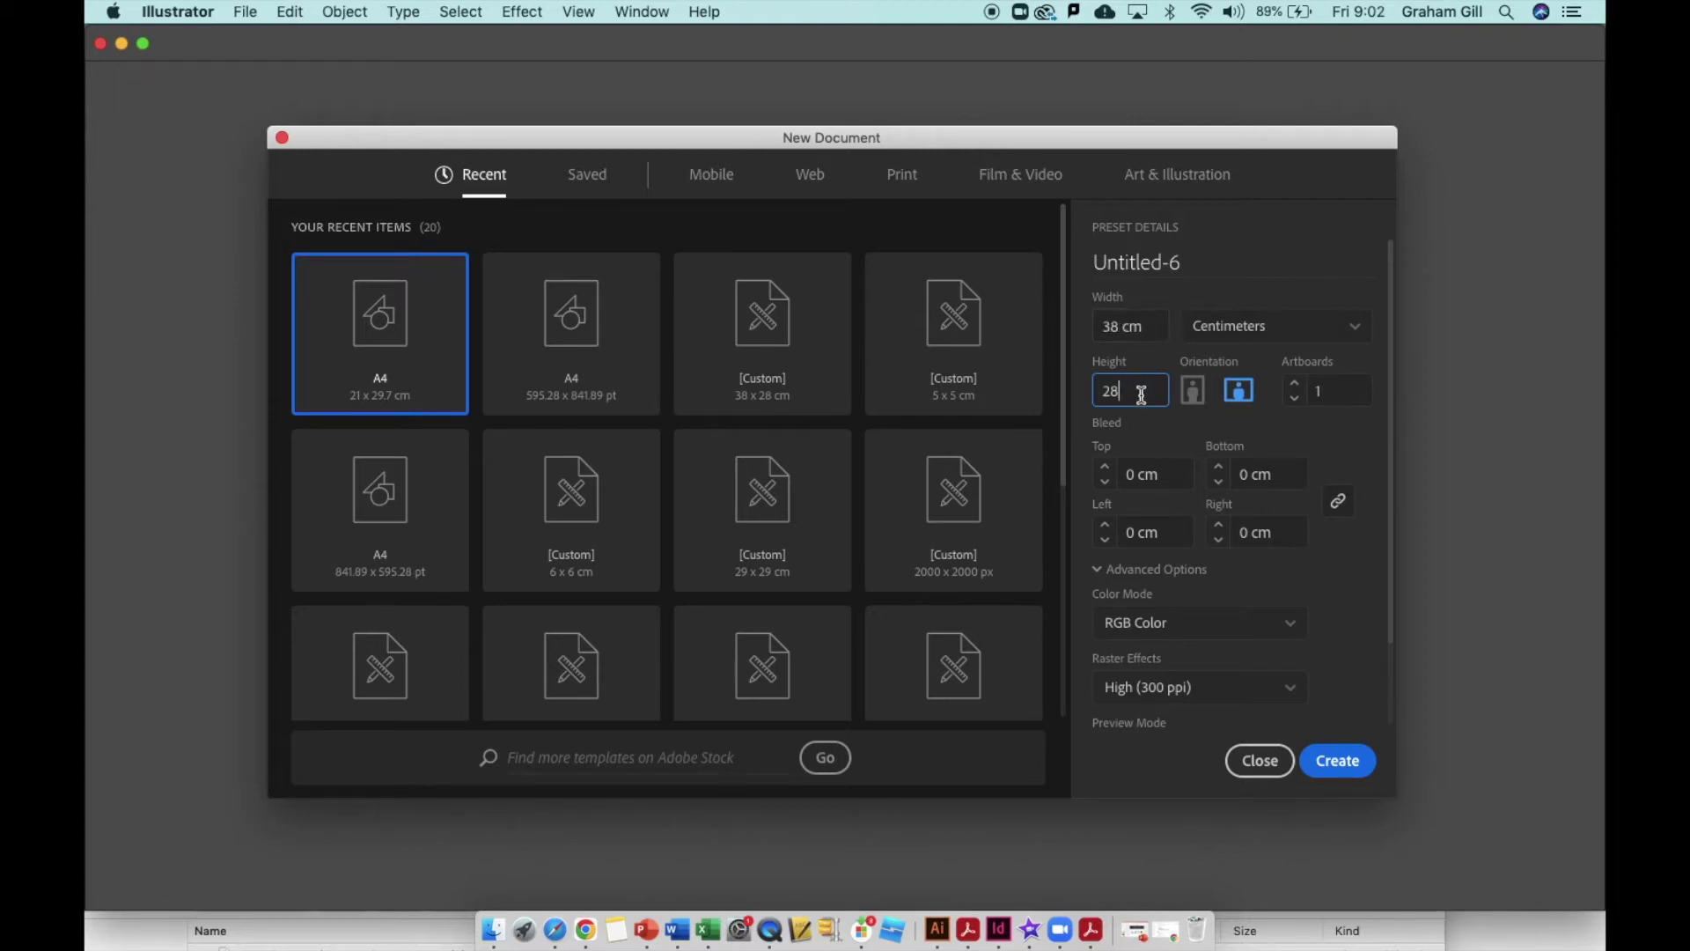
{"action": "left_click", "coordinate": [1154, 427]}
Expand the advanced document options and keep RGB Color as the colour mode
{"action": "left_click", "coordinate": [1144, 572]}
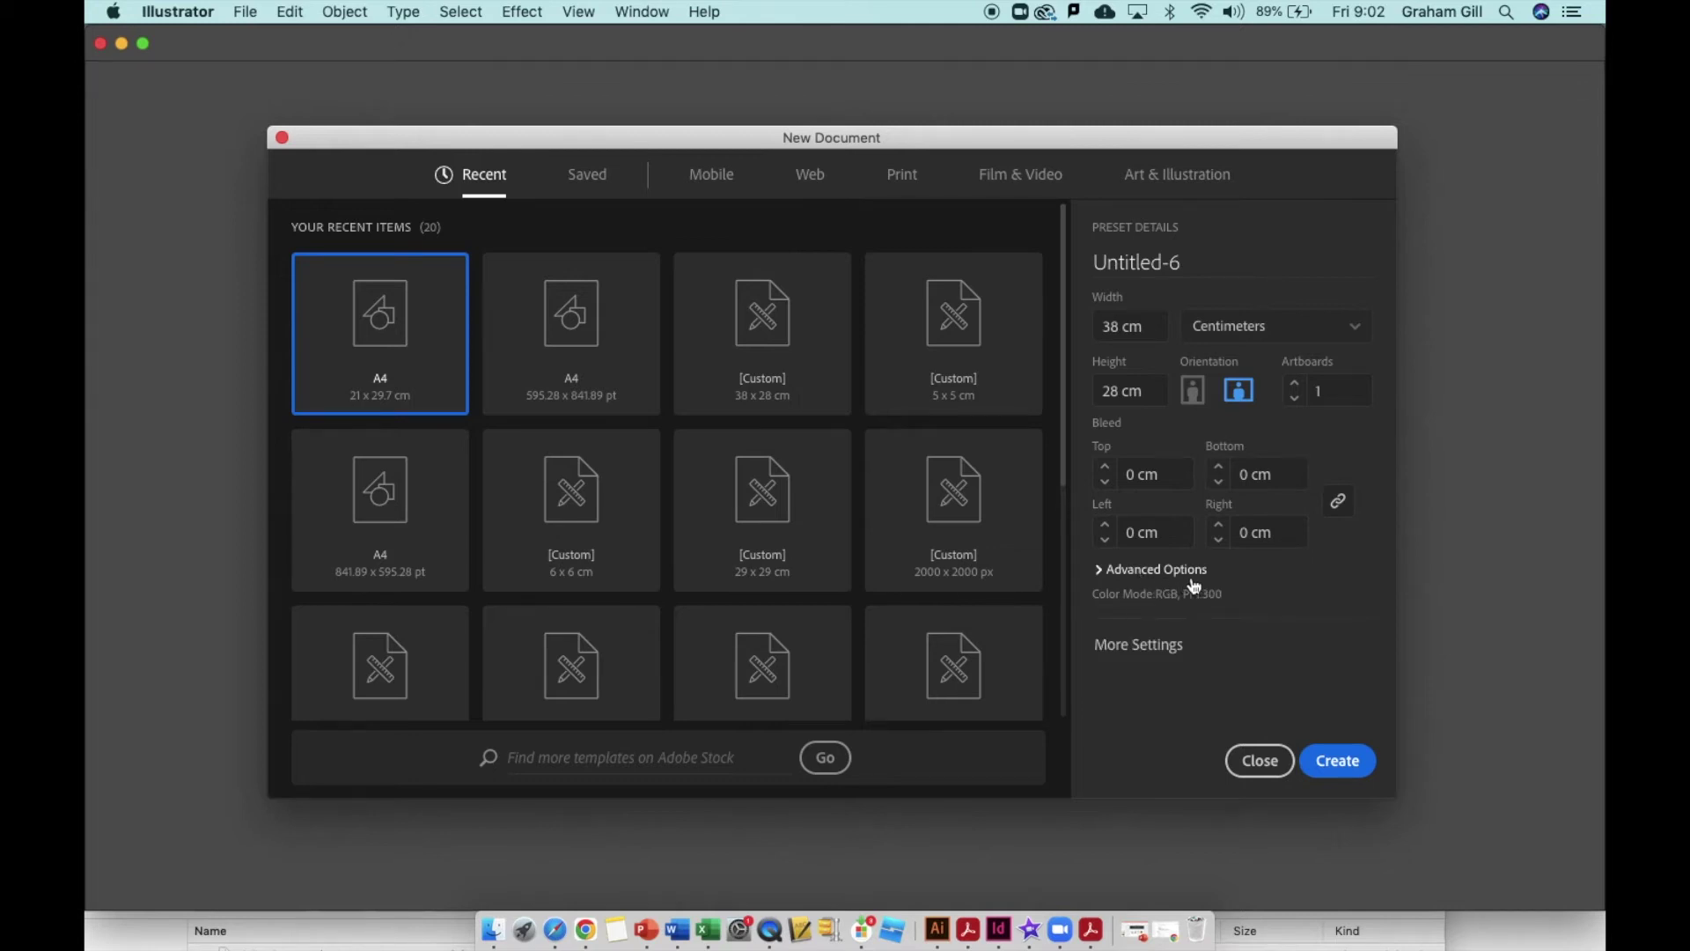
{"action": "left_click", "coordinate": [1139, 571]}
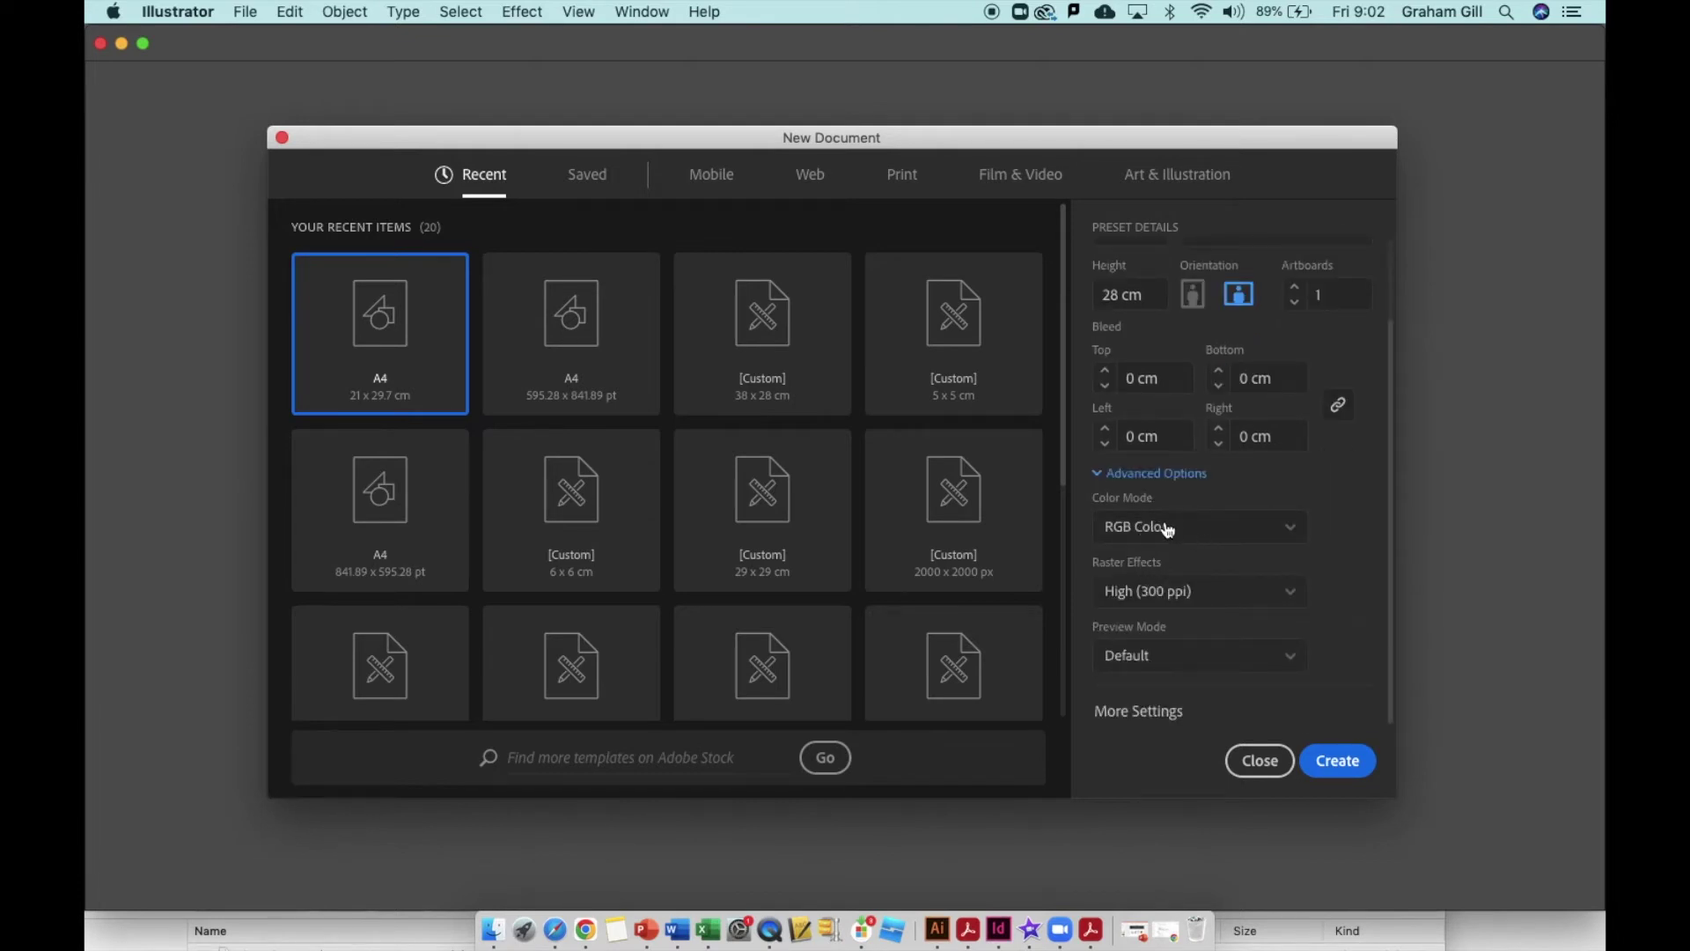
{"action": "left_click", "coordinate": [1214, 530]}
{"action": "left_click", "coordinate": [1167, 564]}
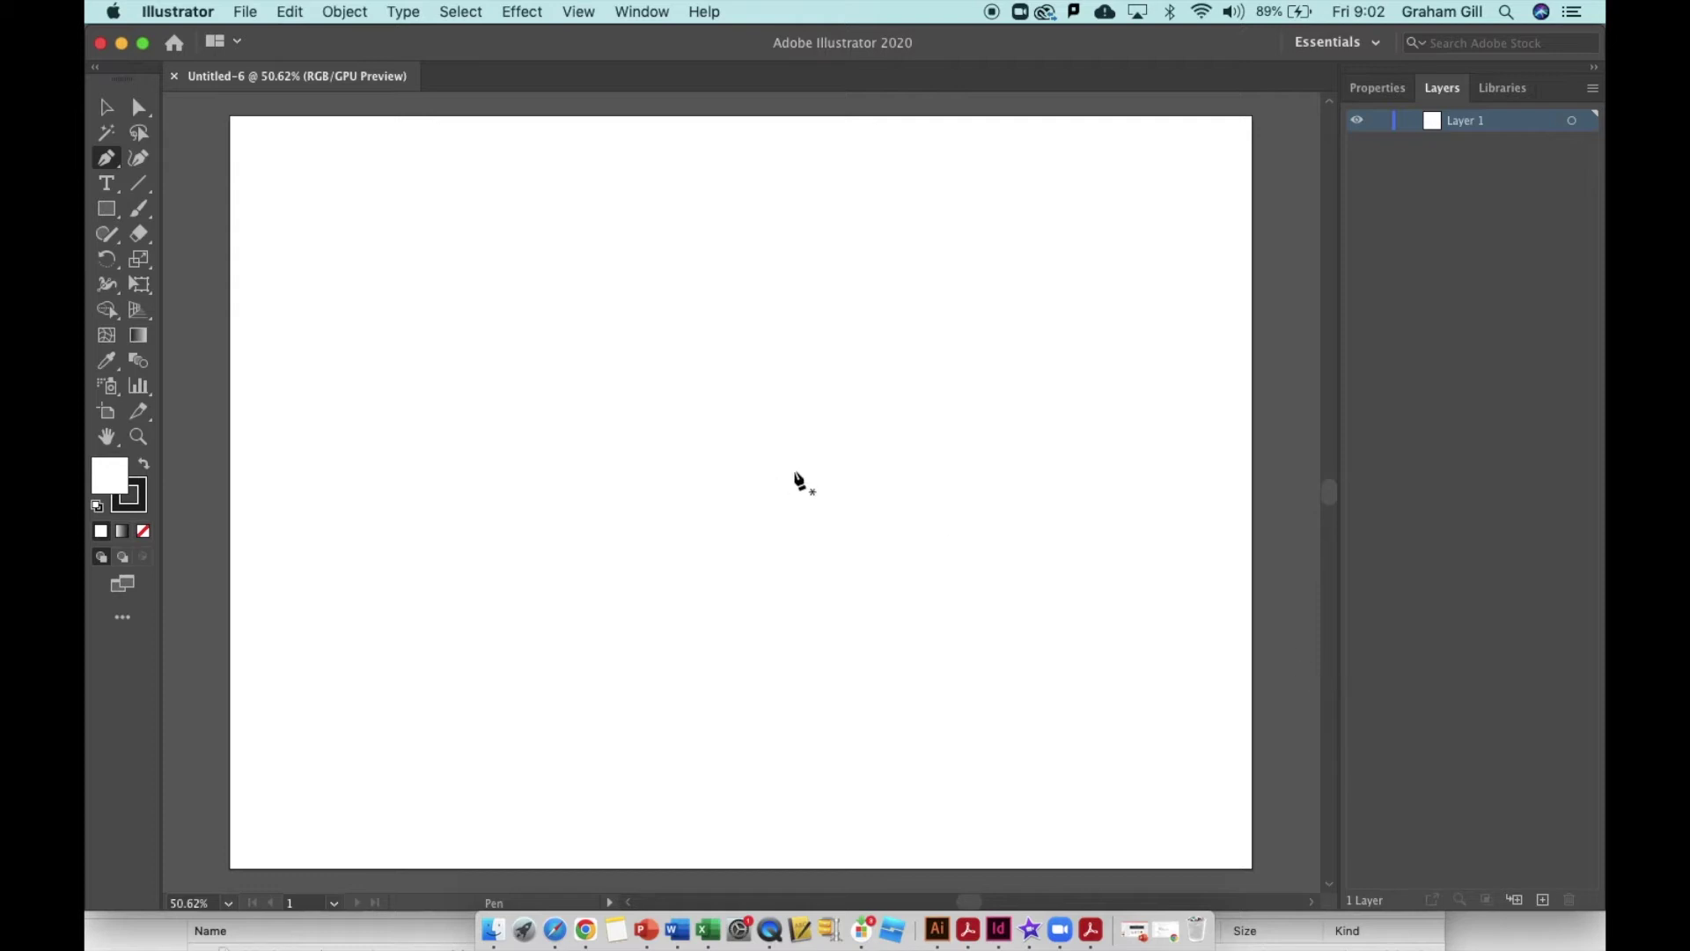
Pick the Line Segment tool, then switch to the Rectangle tool
{"action": "left_click", "coordinate": [146, 191]}
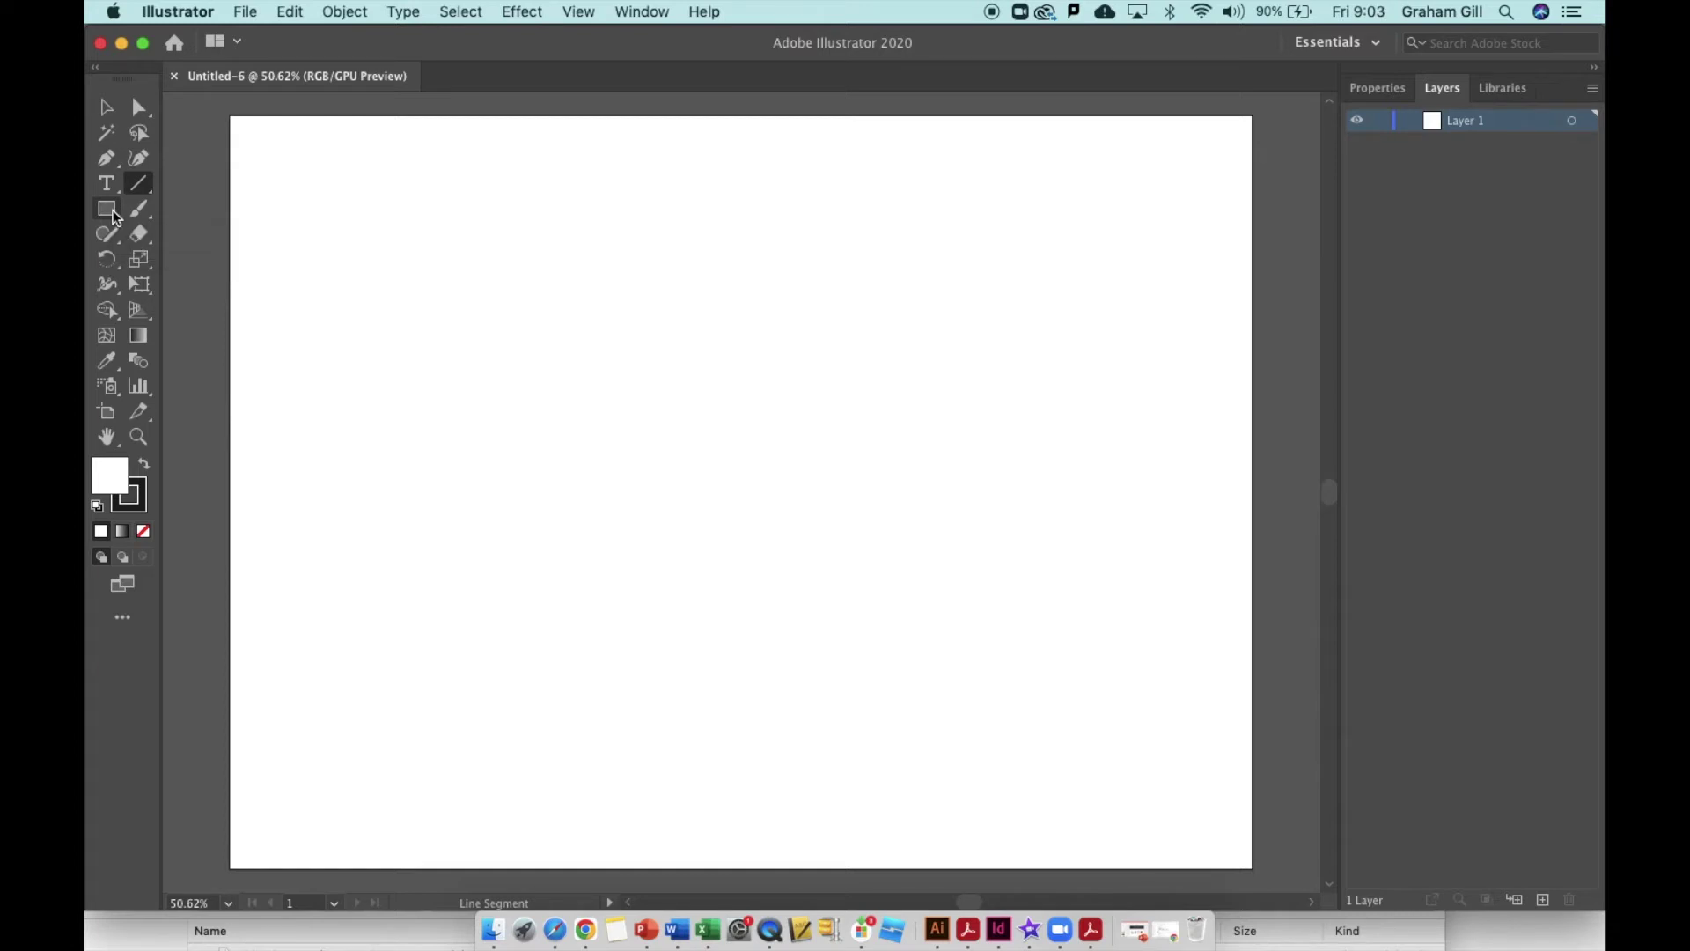
{"action": "left_click", "coordinate": [110, 214]}
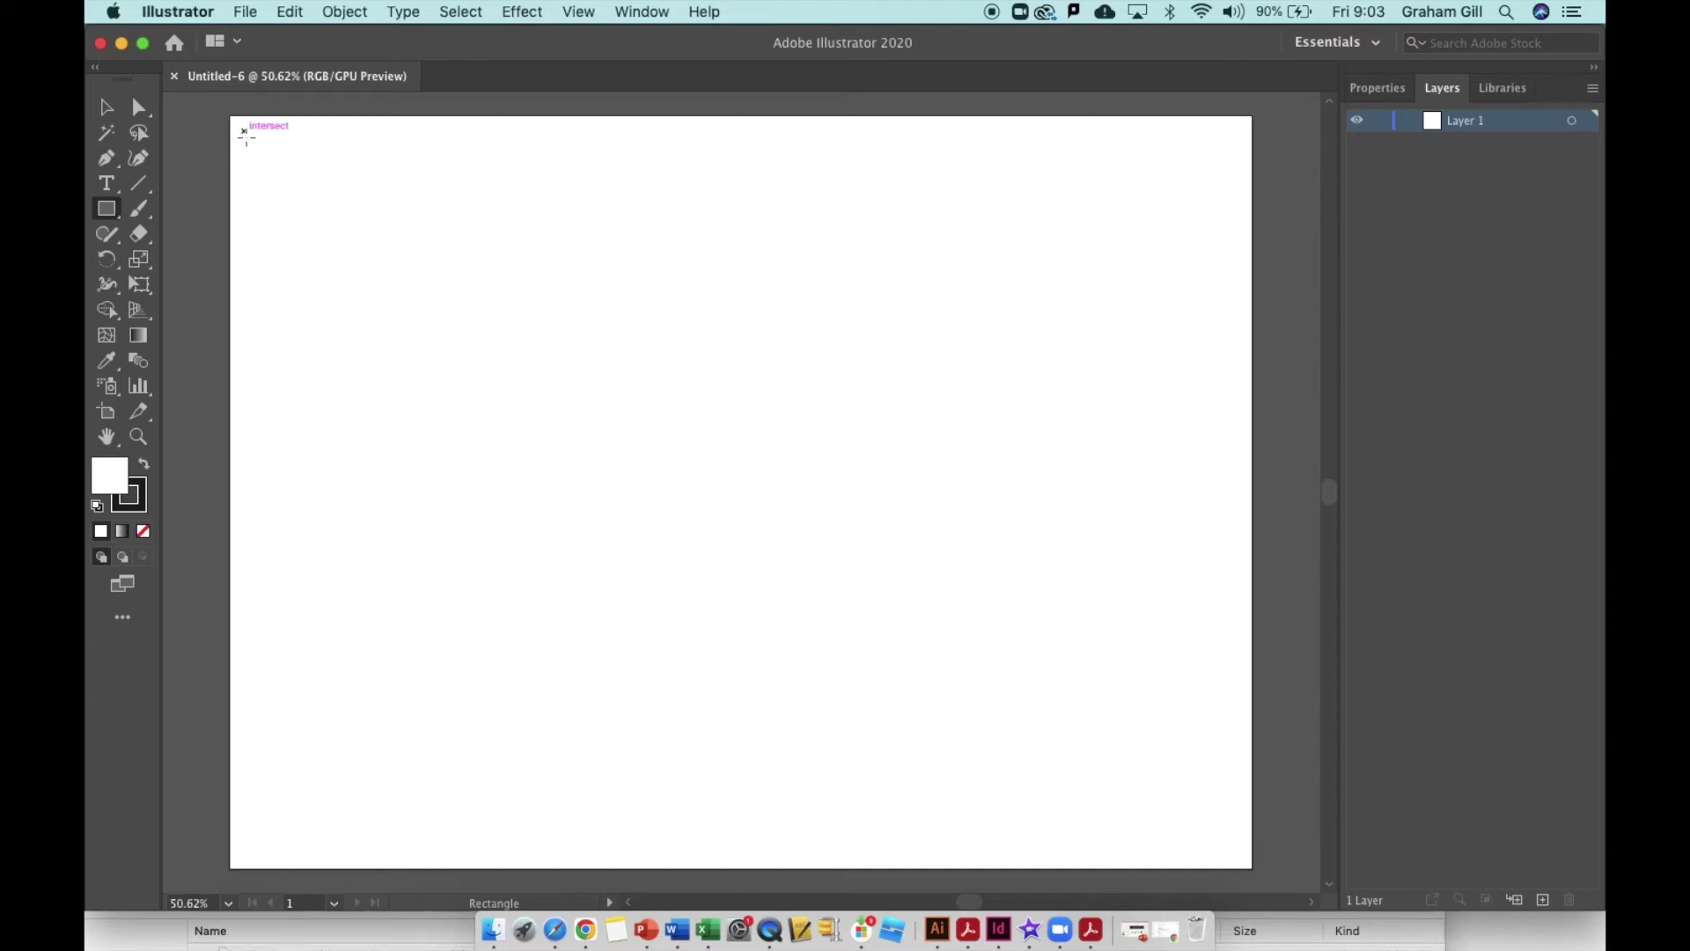
Draw a rectangle, size it to W 10 cm × H 16 cm, and nudge it into place
{"action": "mouse_move", "coordinate": [244, 132]}
{"action": "left_mouse_down"}
{"action": "mouse_move", "coordinate": [357, 380]}
{"action": "mouse_move", "coordinate": [491, 569]}
{"action": "left_mouse_up"}
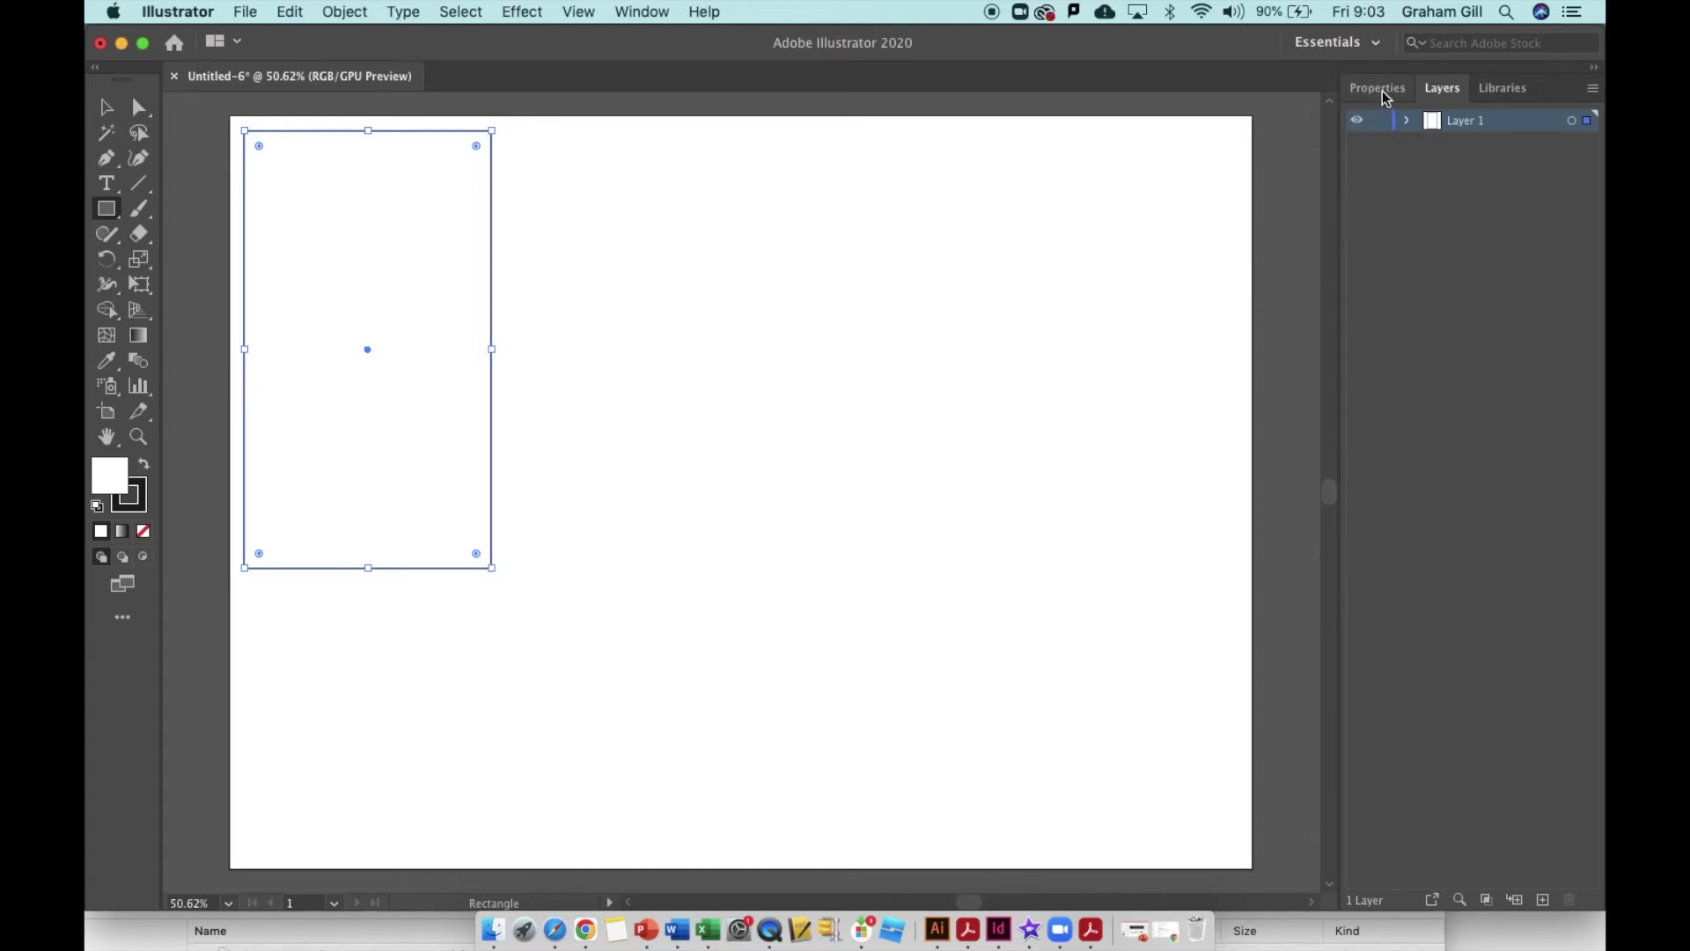
{"action": "left_click", "coordinate": [1379, 90]}
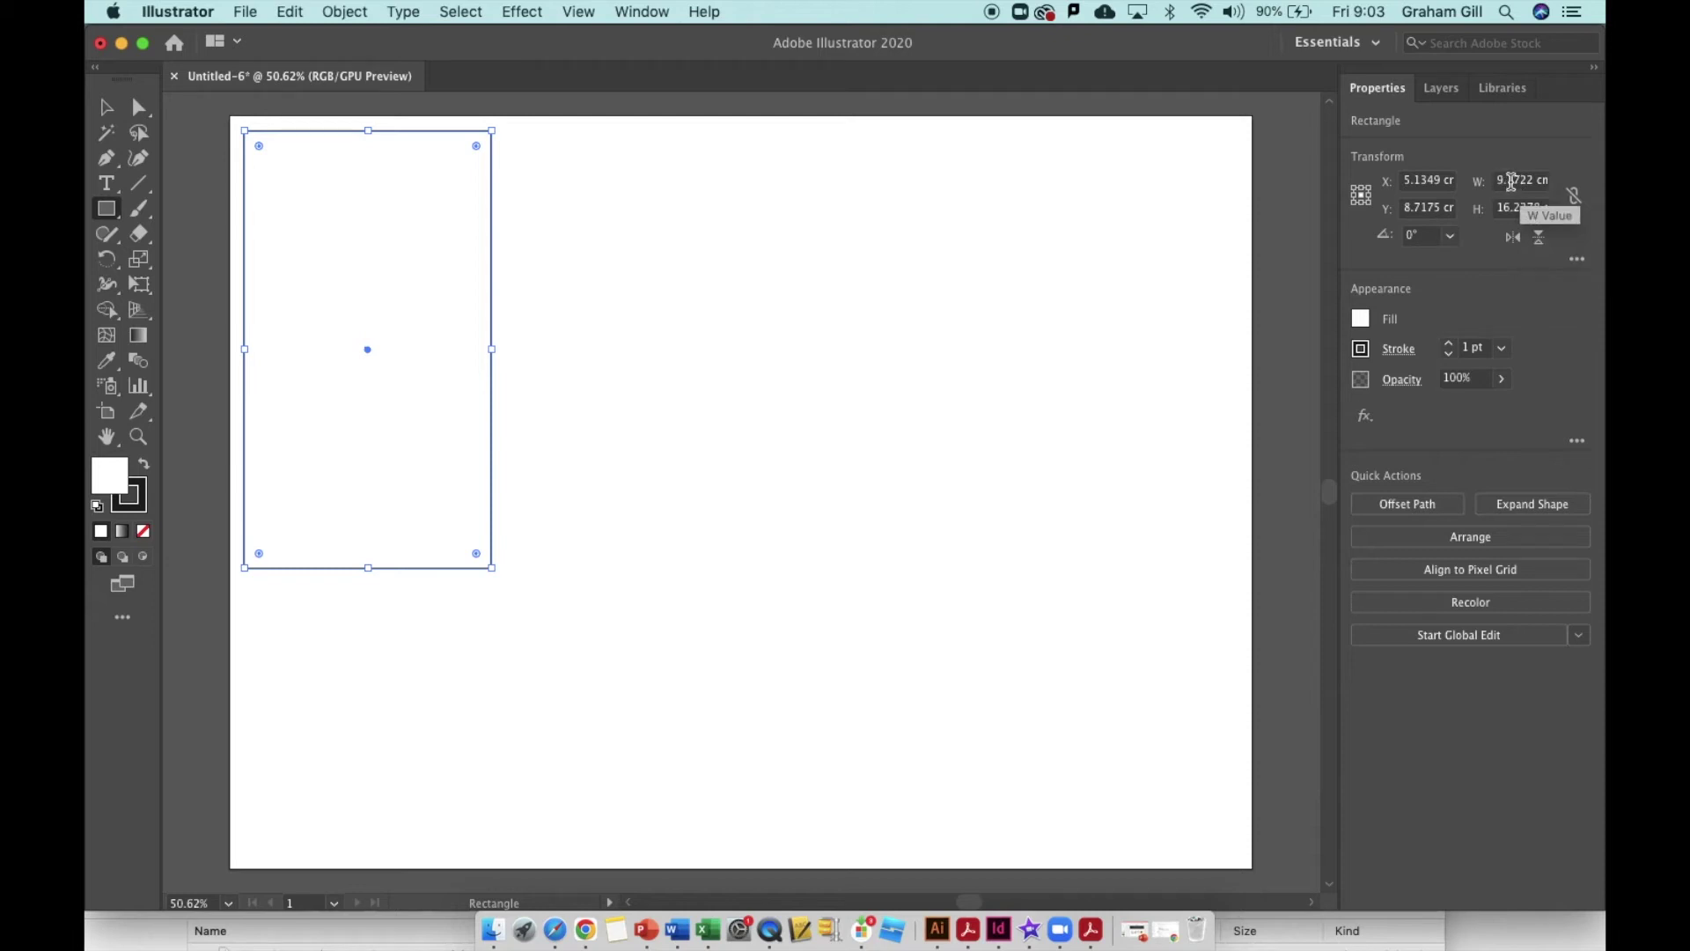
{"action": "left_click", "coordinate": [1515, 183]}
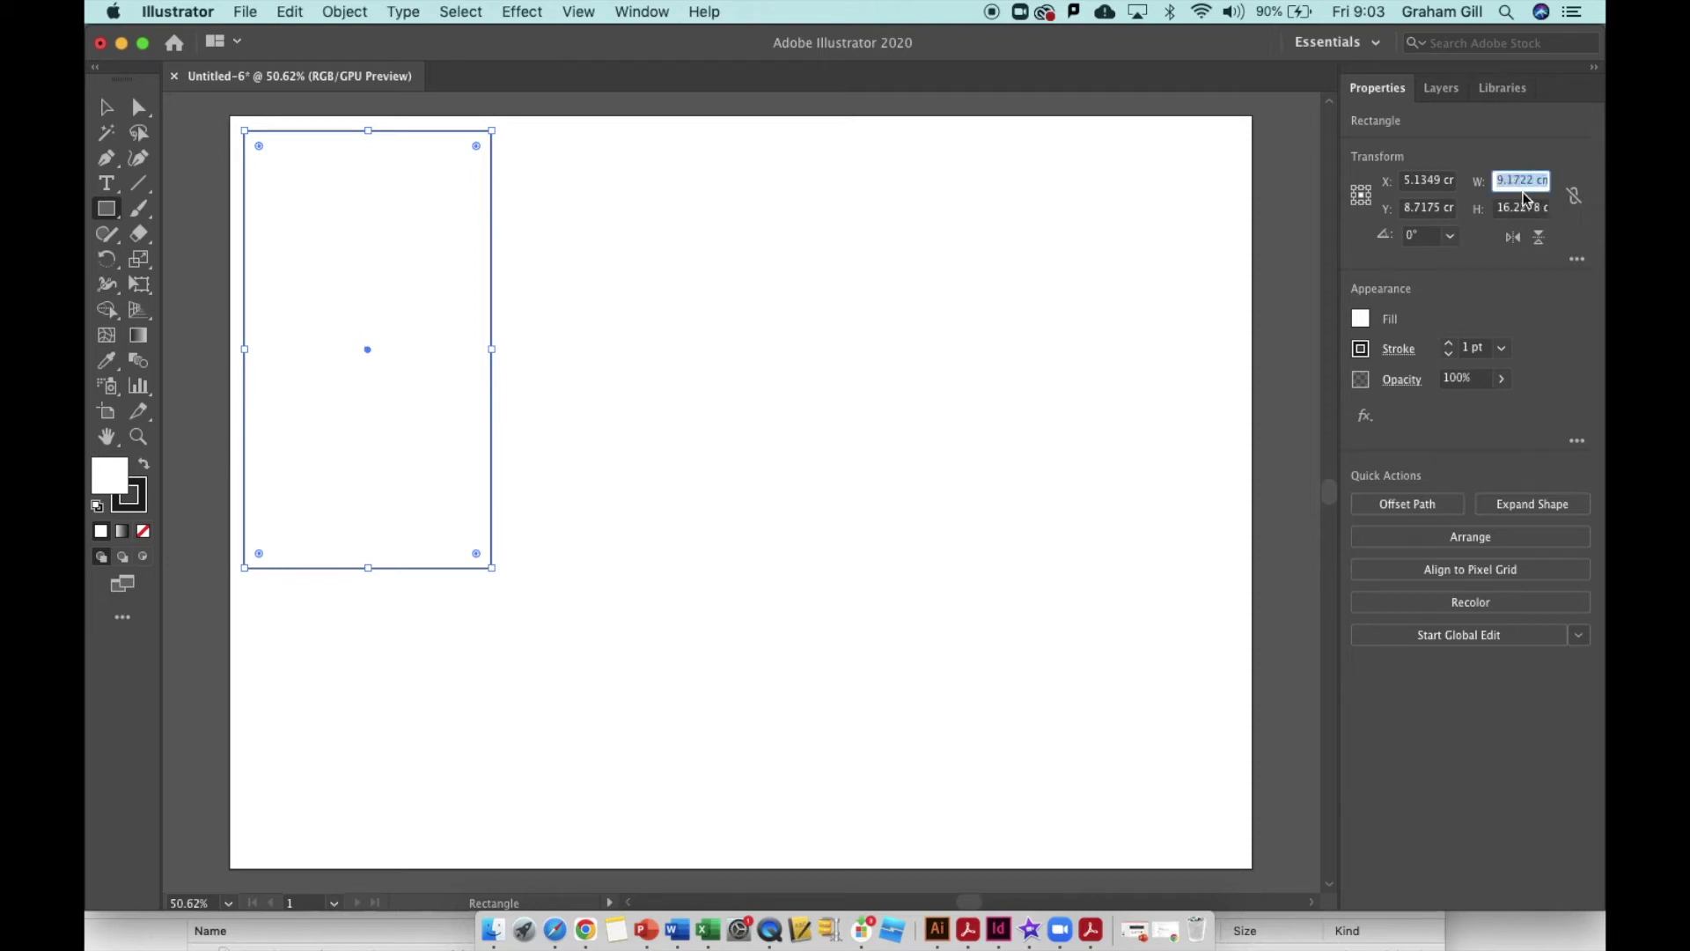
{"action": "type", "text": "10"}
{"action": "left_click", "coordinate": [1516, 210]}
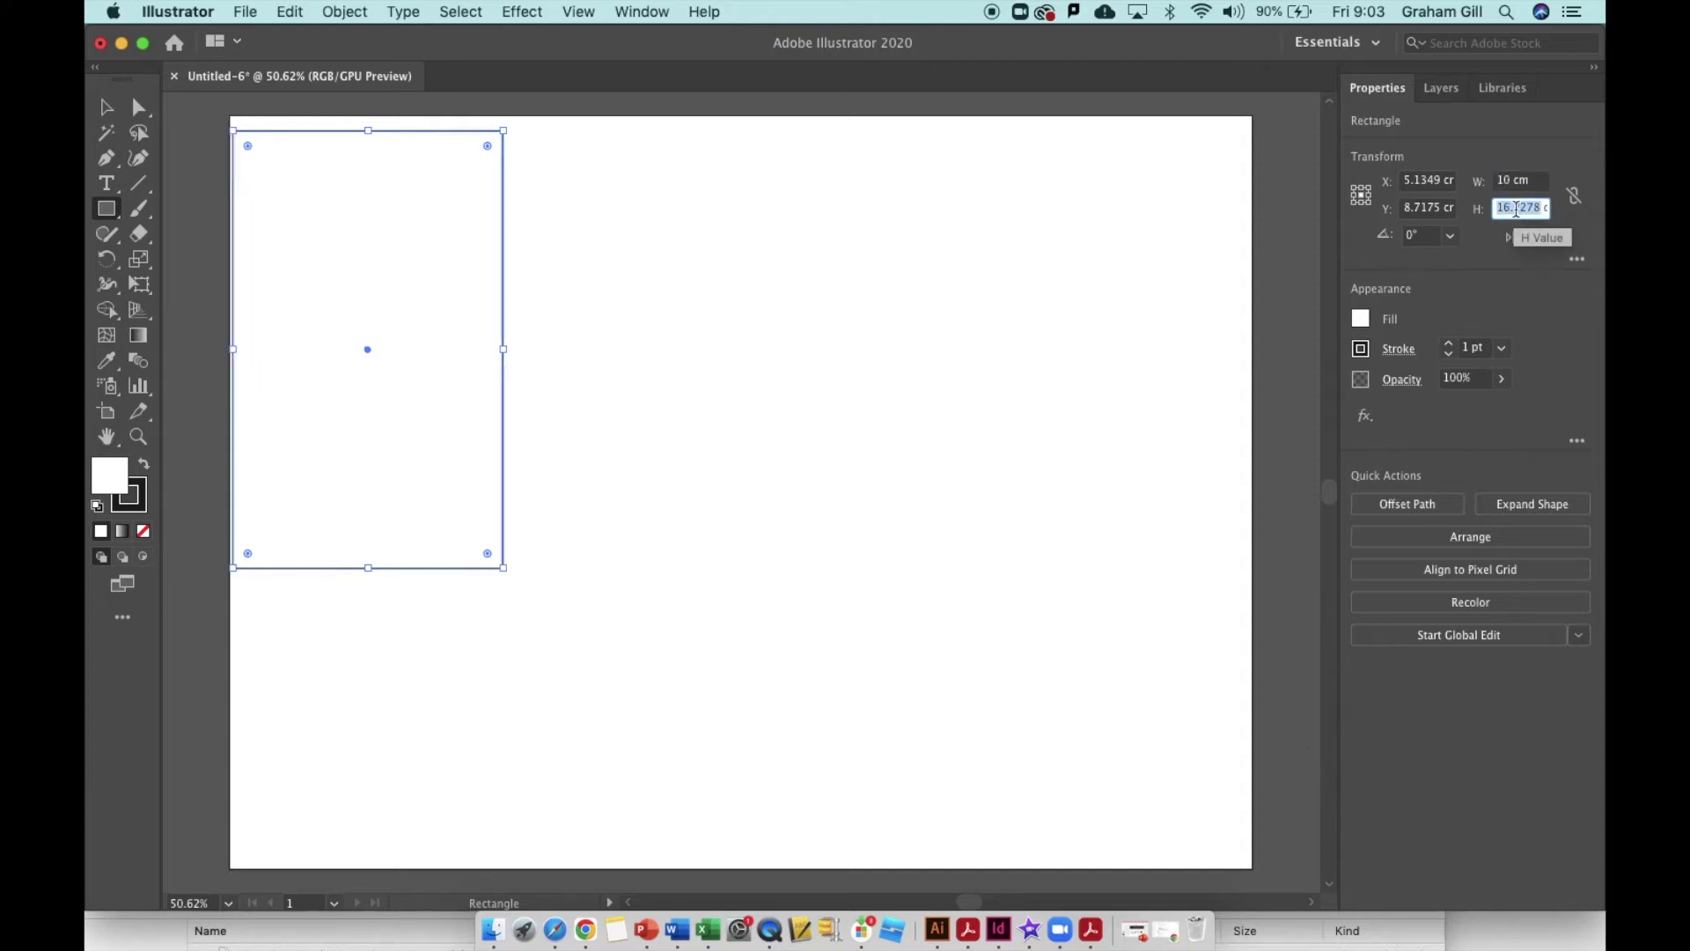
{"action": "type", "text": "16"}
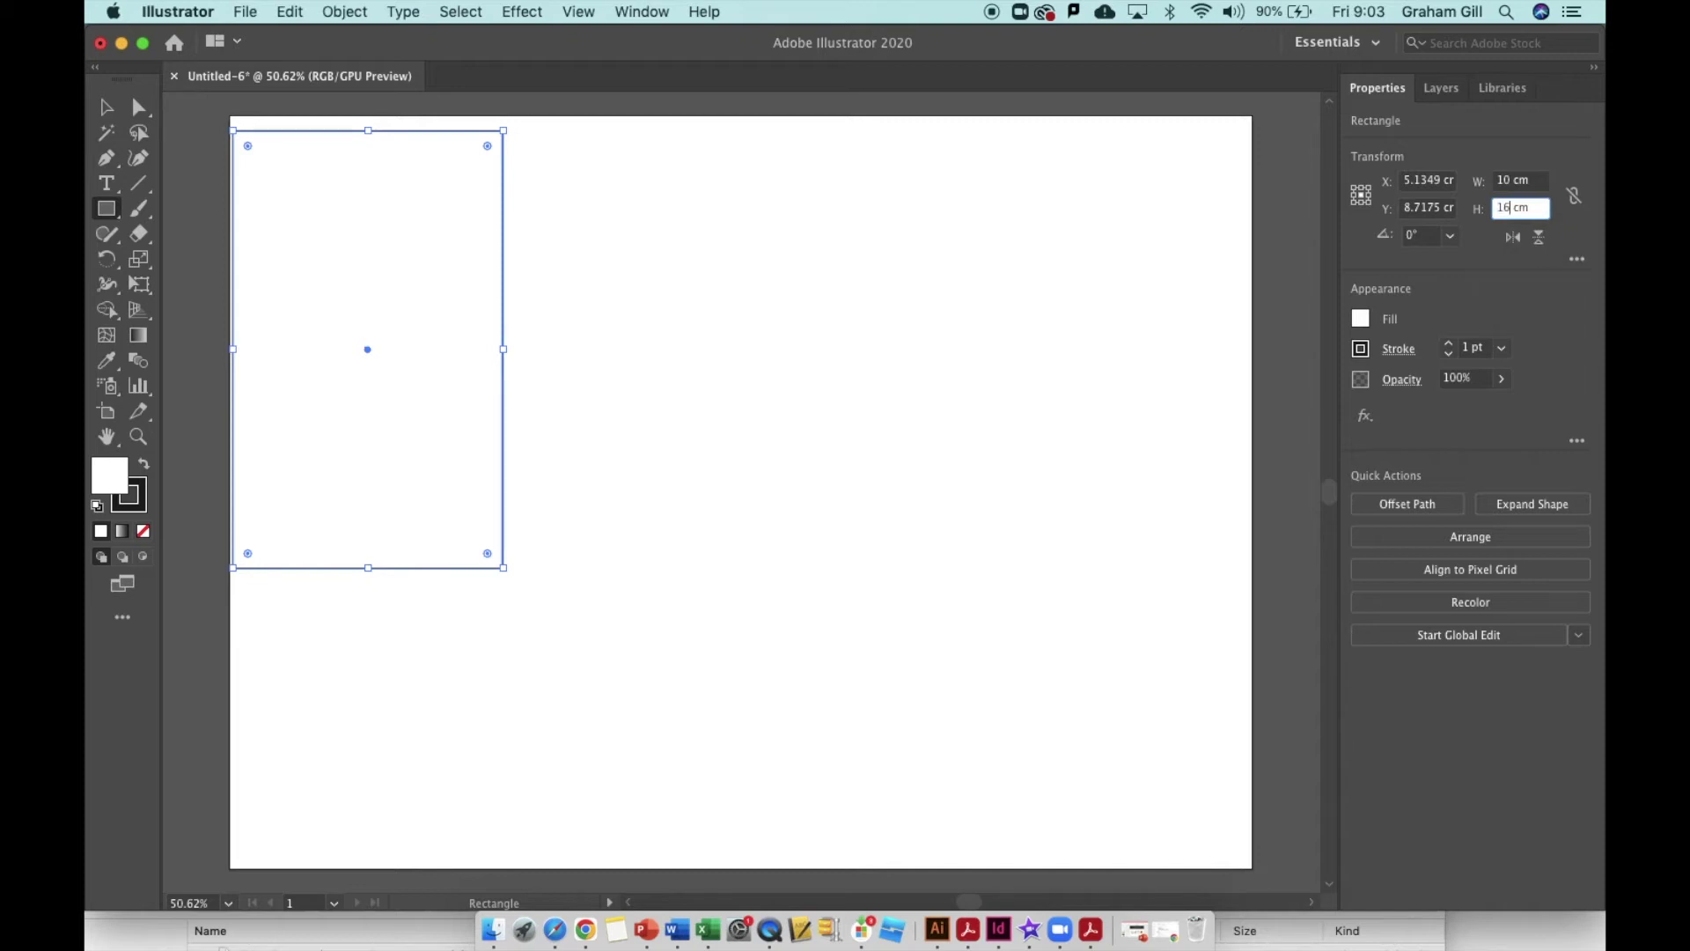
{"action": "key", "text": "Return"}
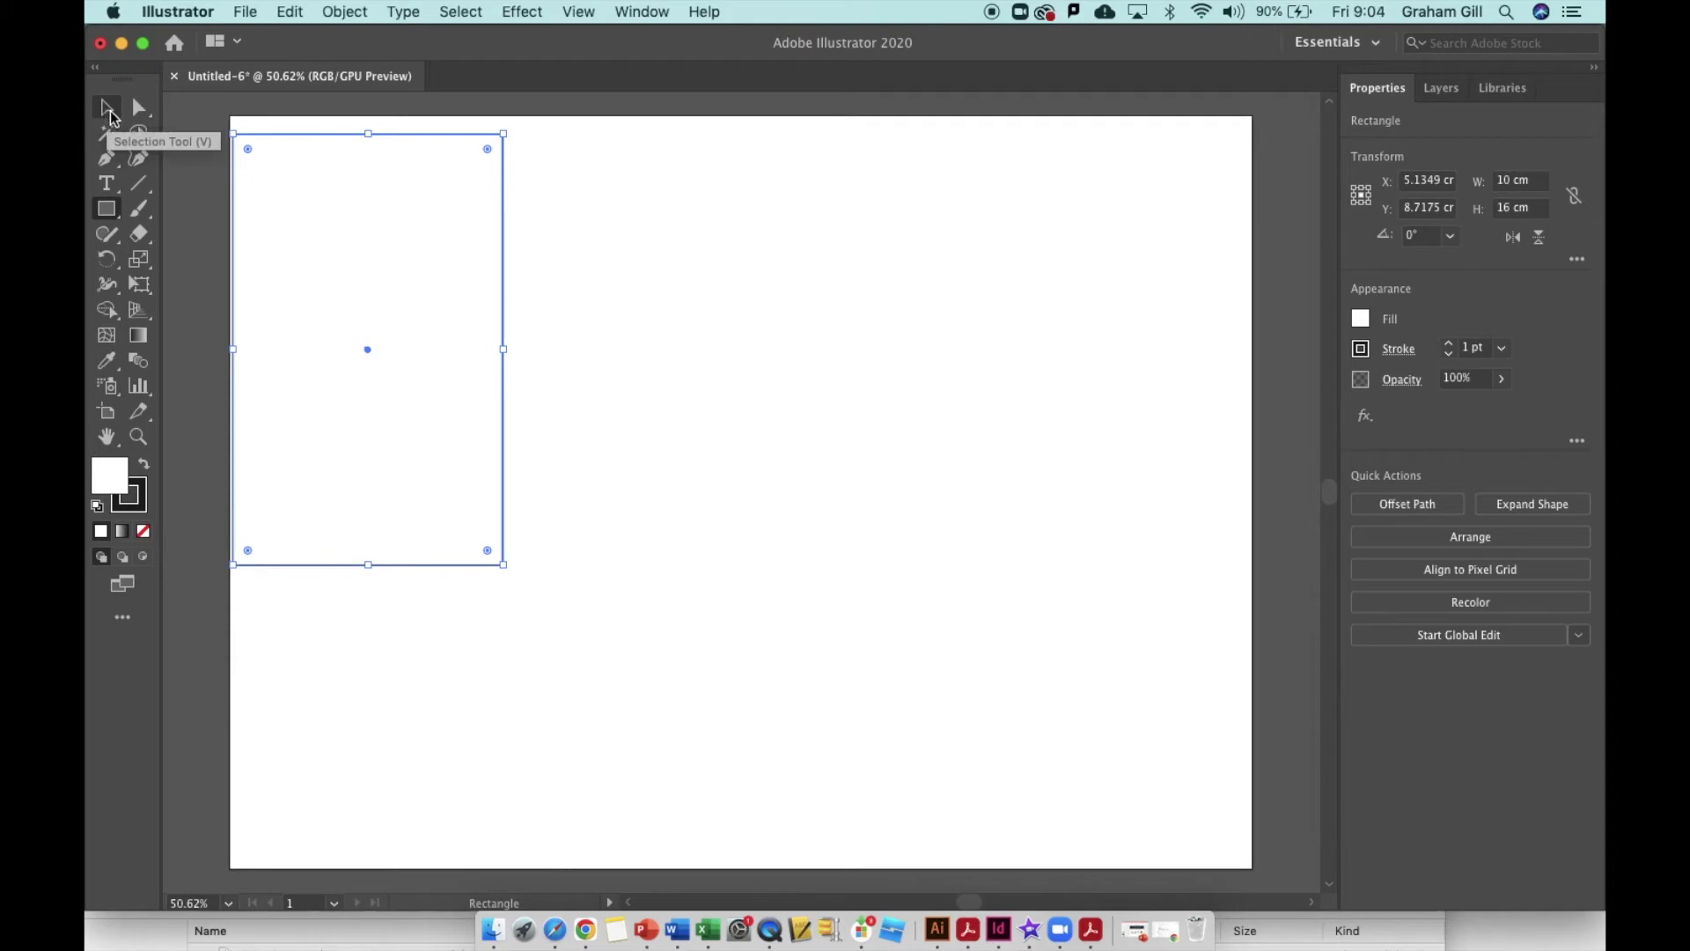
{"action": "left_click", "coordinate": [106, 112]}
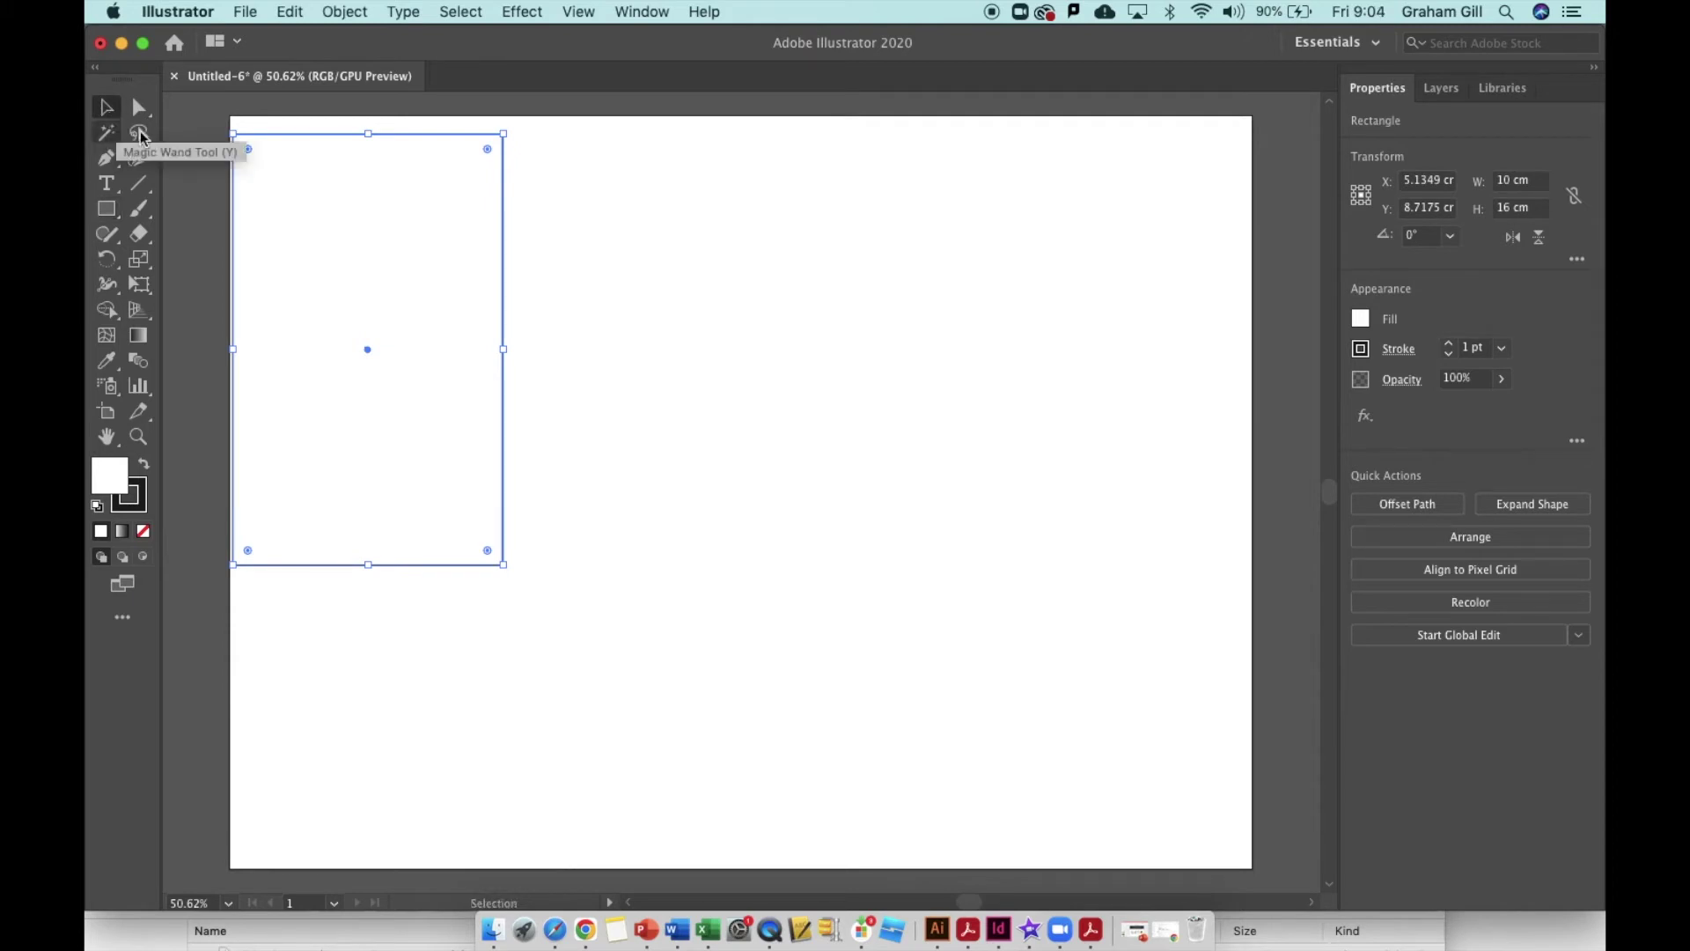
{"action": "left_click_drag", "start_coordinate": [507, 199], "coordinate": [515, 192]}
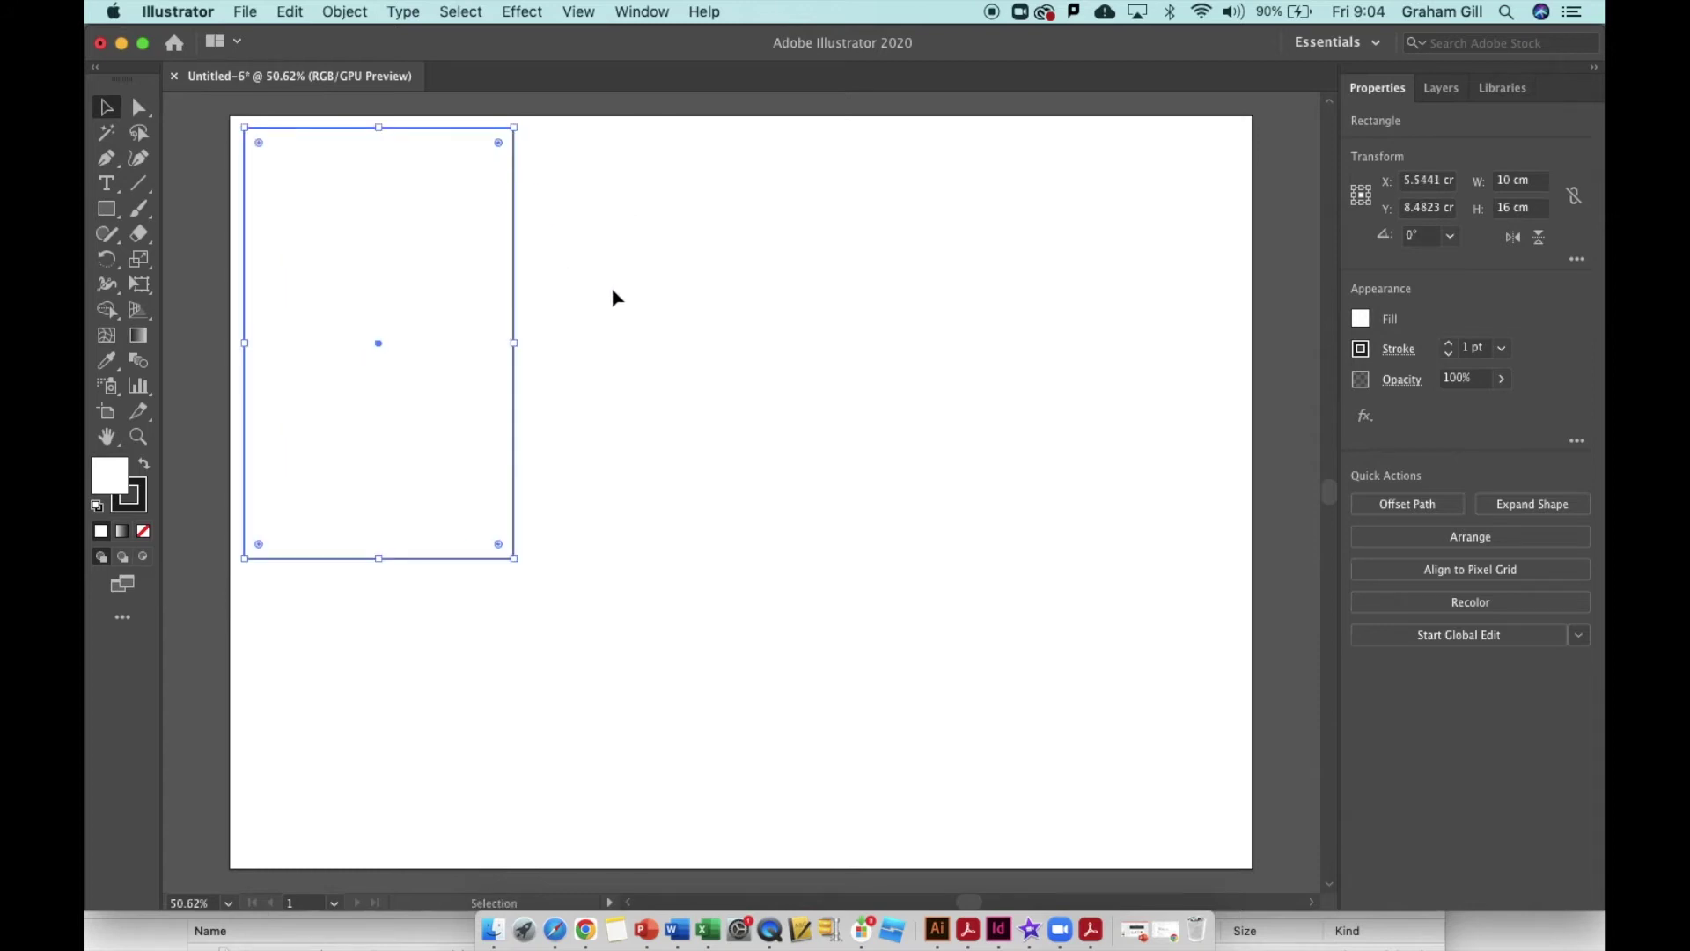
{"action": "left_click", "coordinate": [635, 303]}
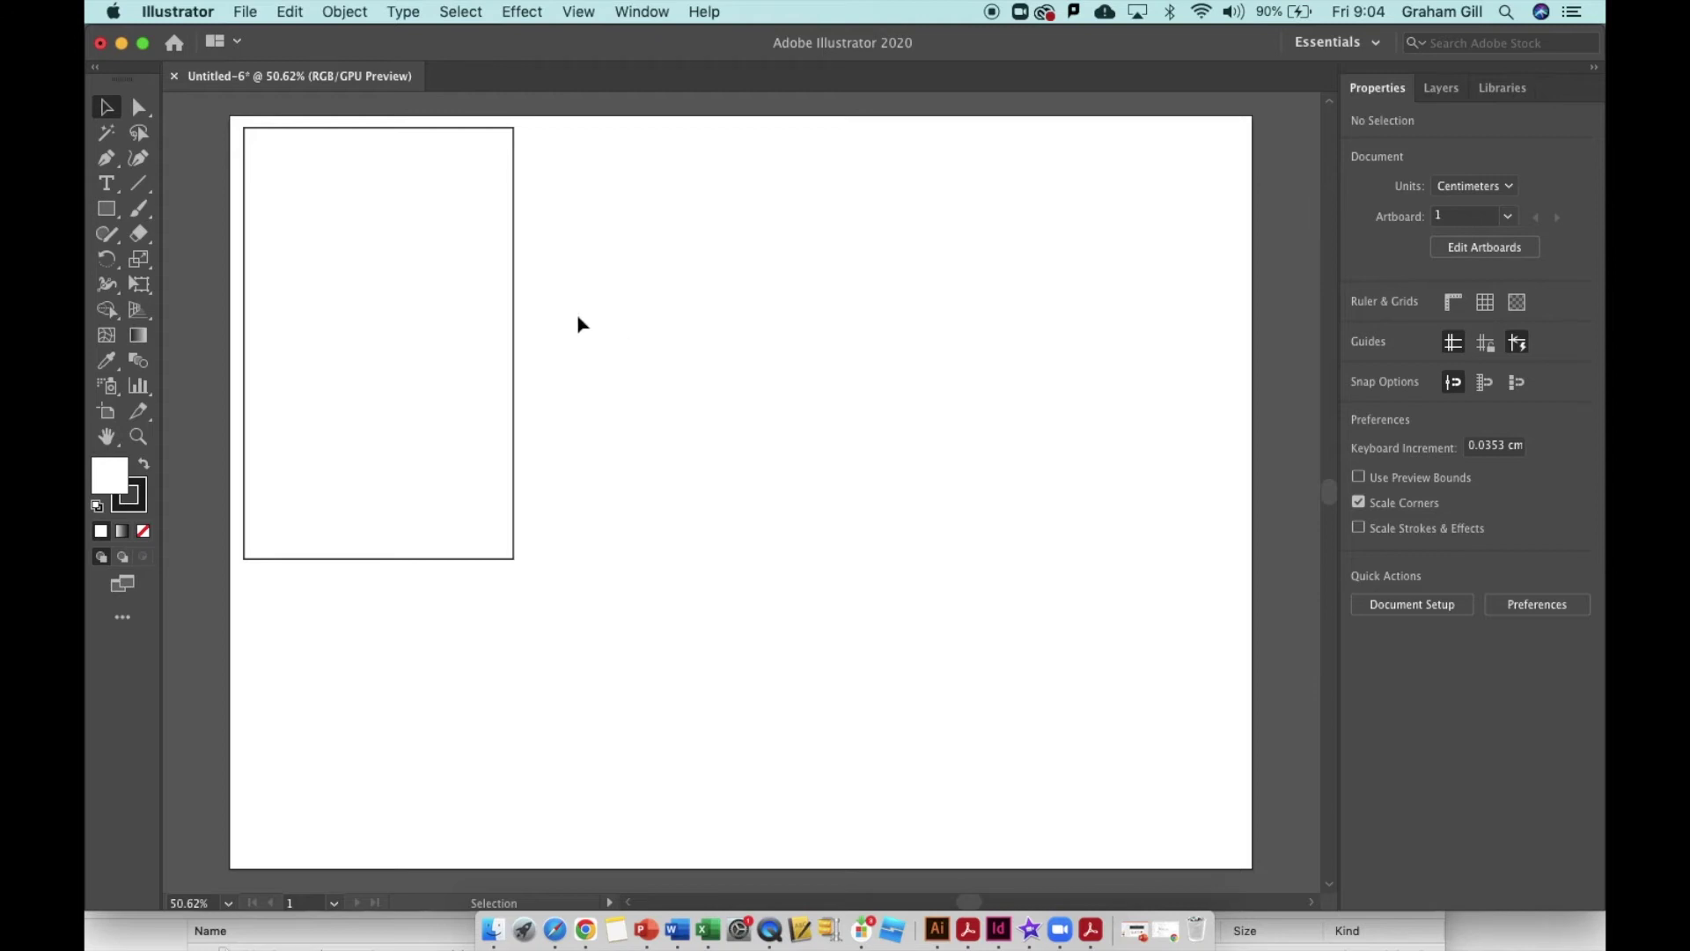
Select the rectangle and set its fill to None
{"action": "left_click", "coordinate": [515, 302]}
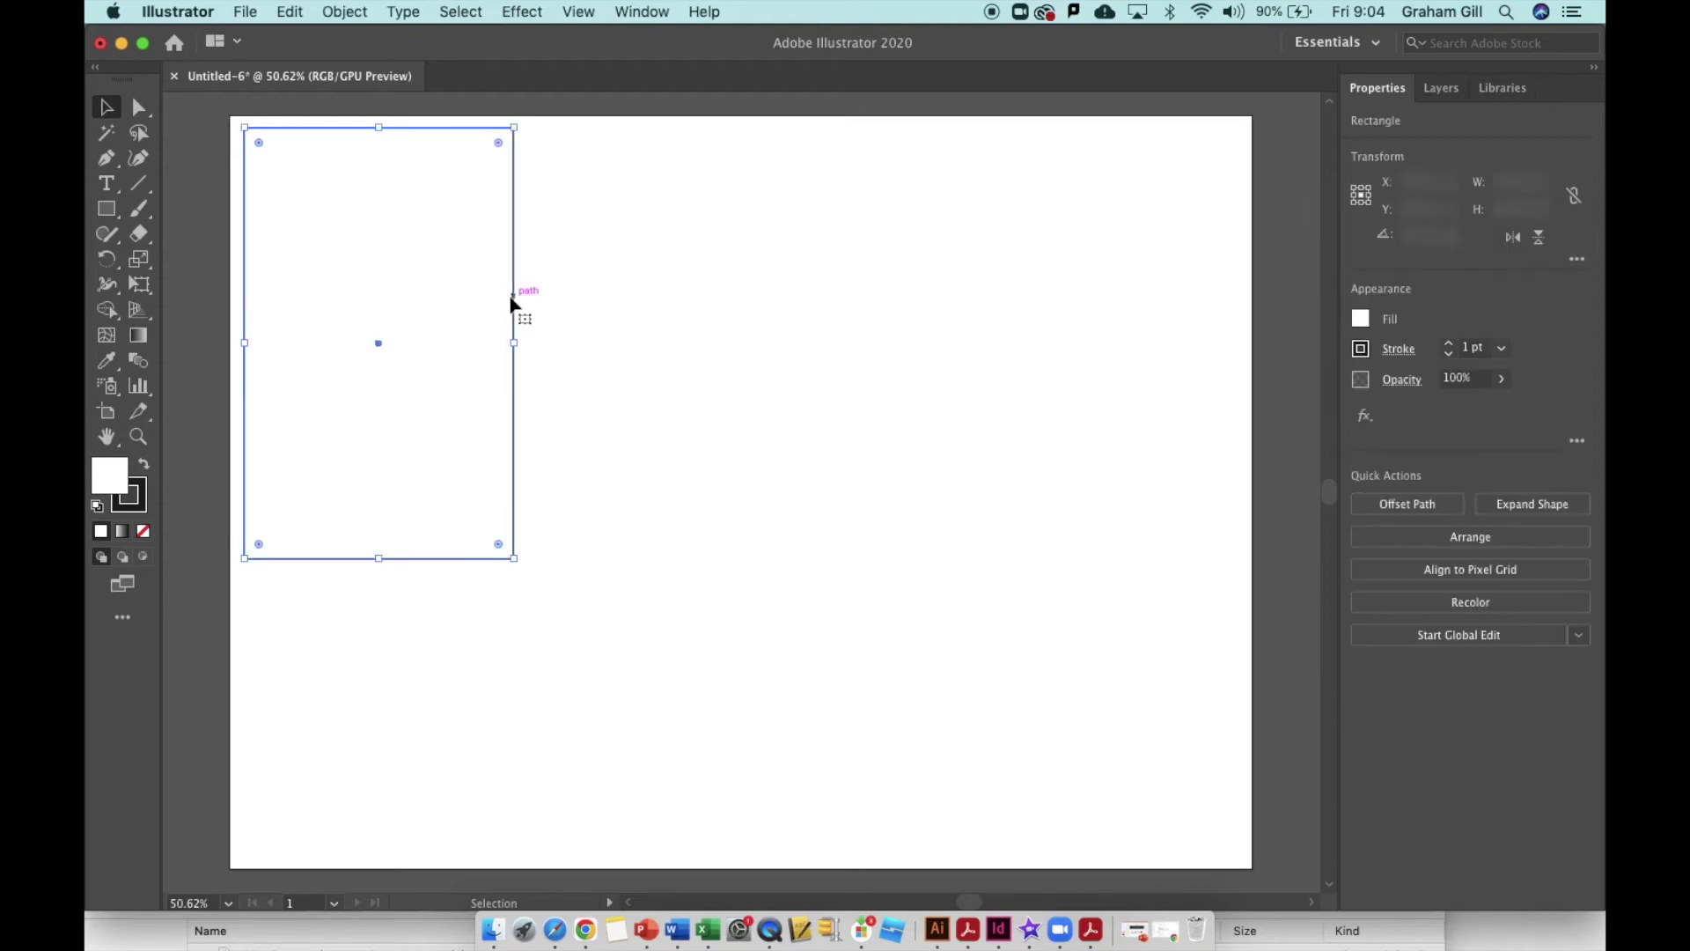
{"action": "left_click", "coordinate": [1361, 321]}
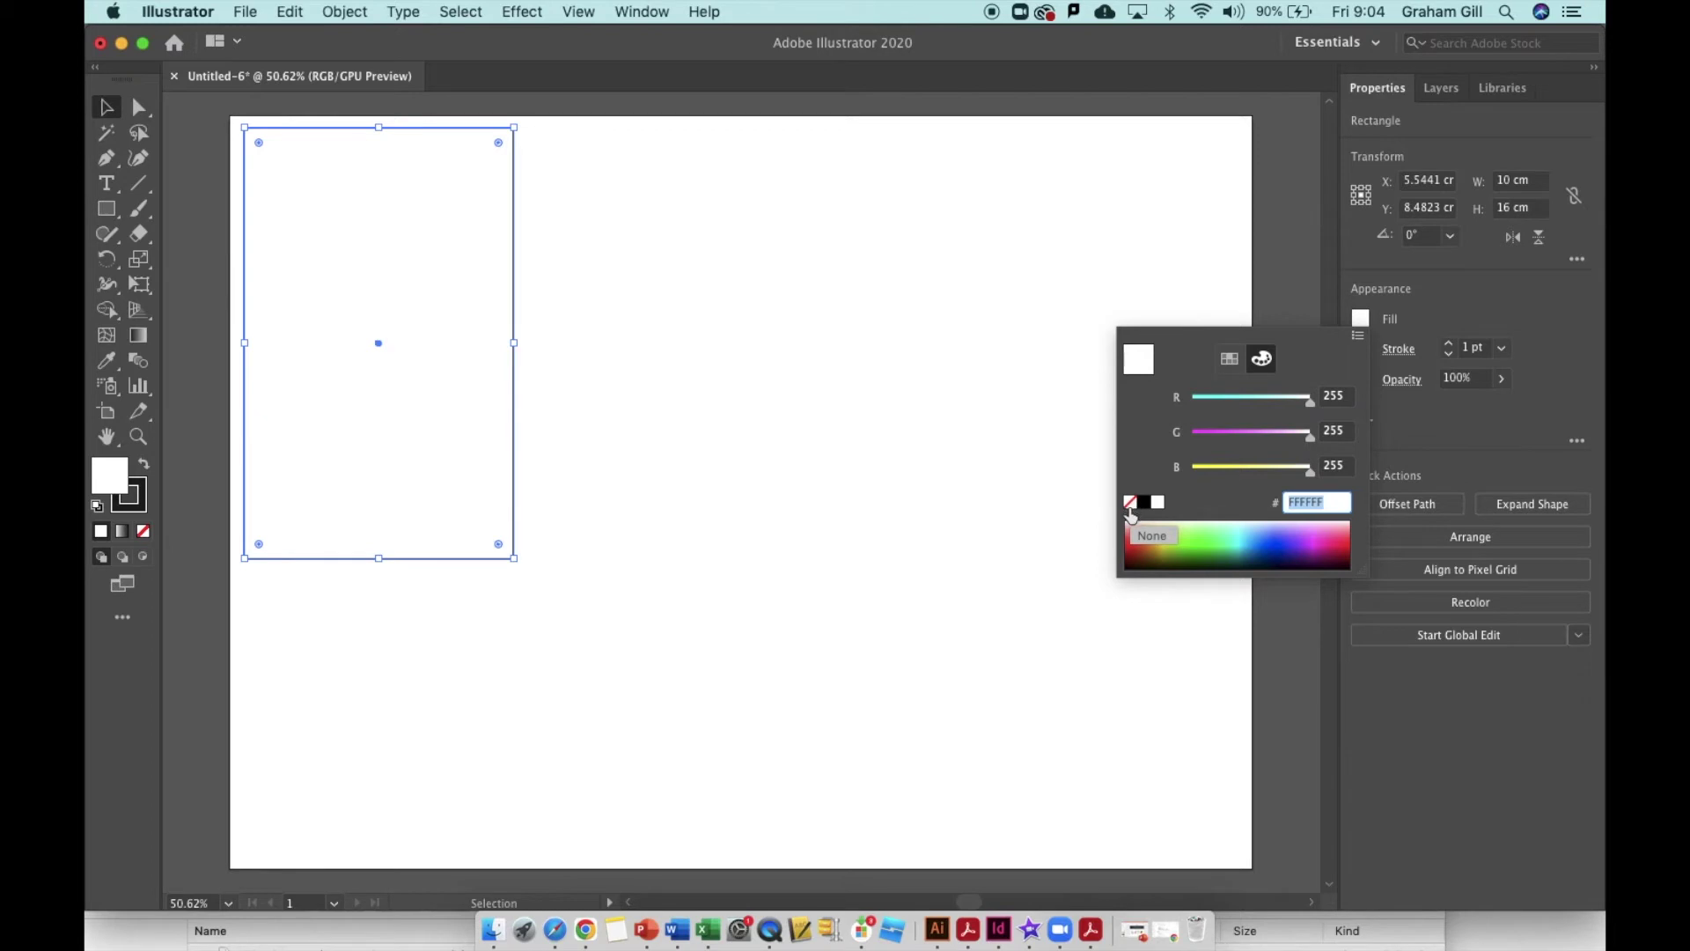
{"action": "left_click", "coordinate": [1131, 503]}
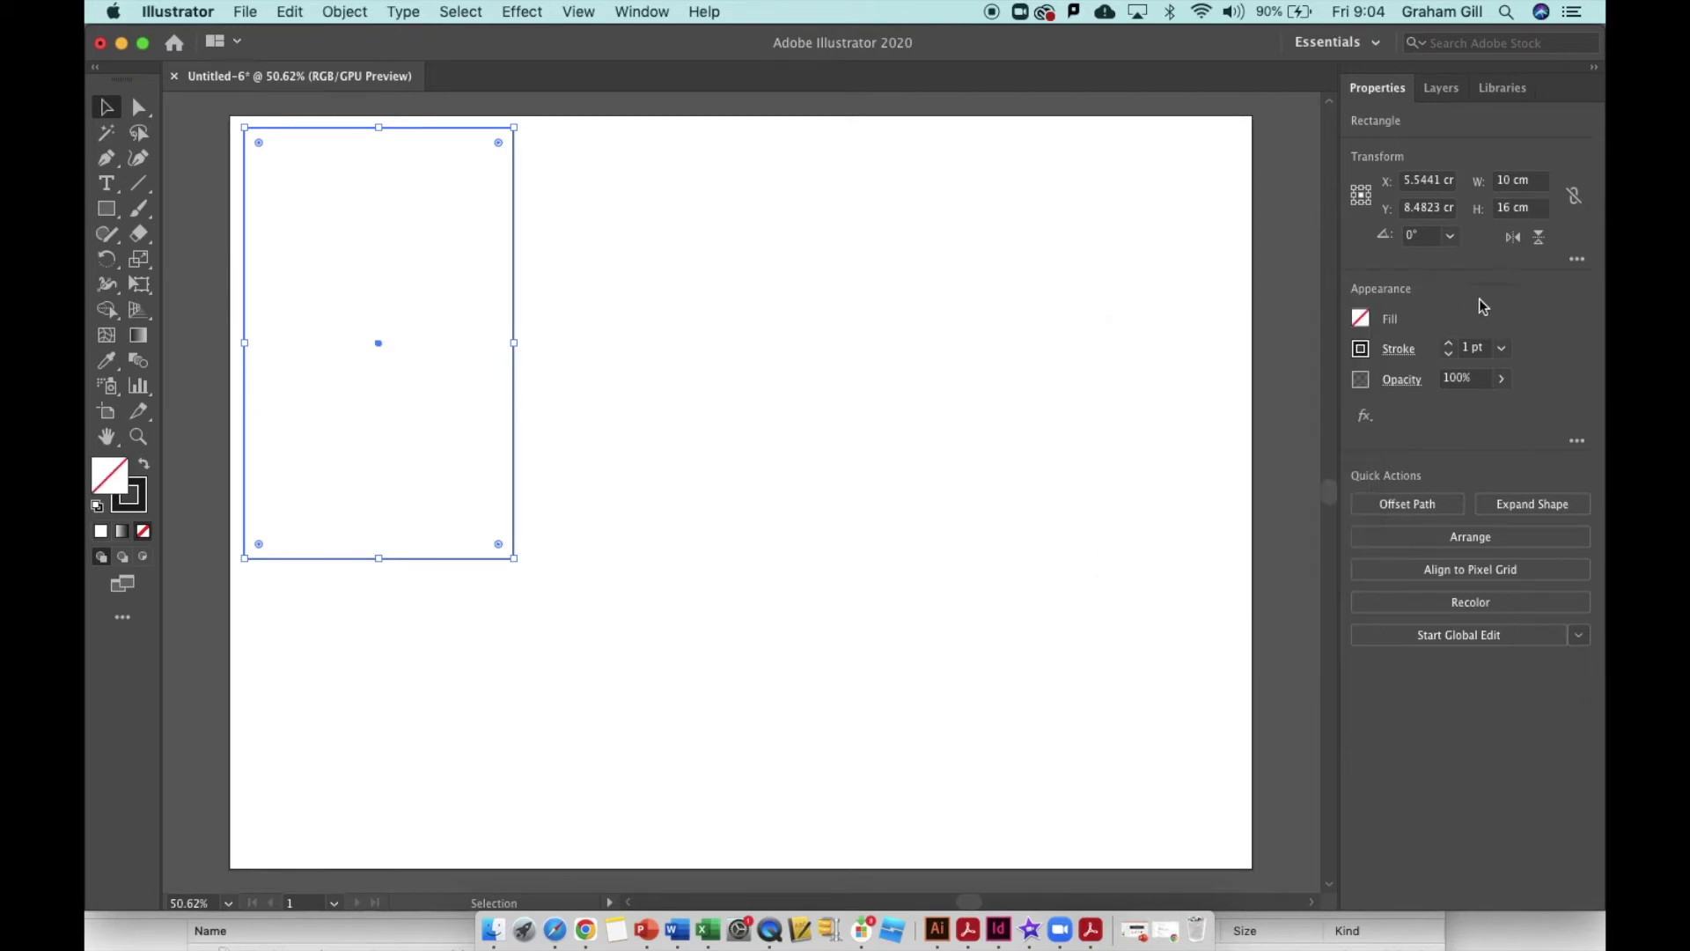
Set the rectangle's stroke to pure red, FF0000, via the red swatch and RGB sliders
{"action": "left_click", "coordinate": [1367, 351]}
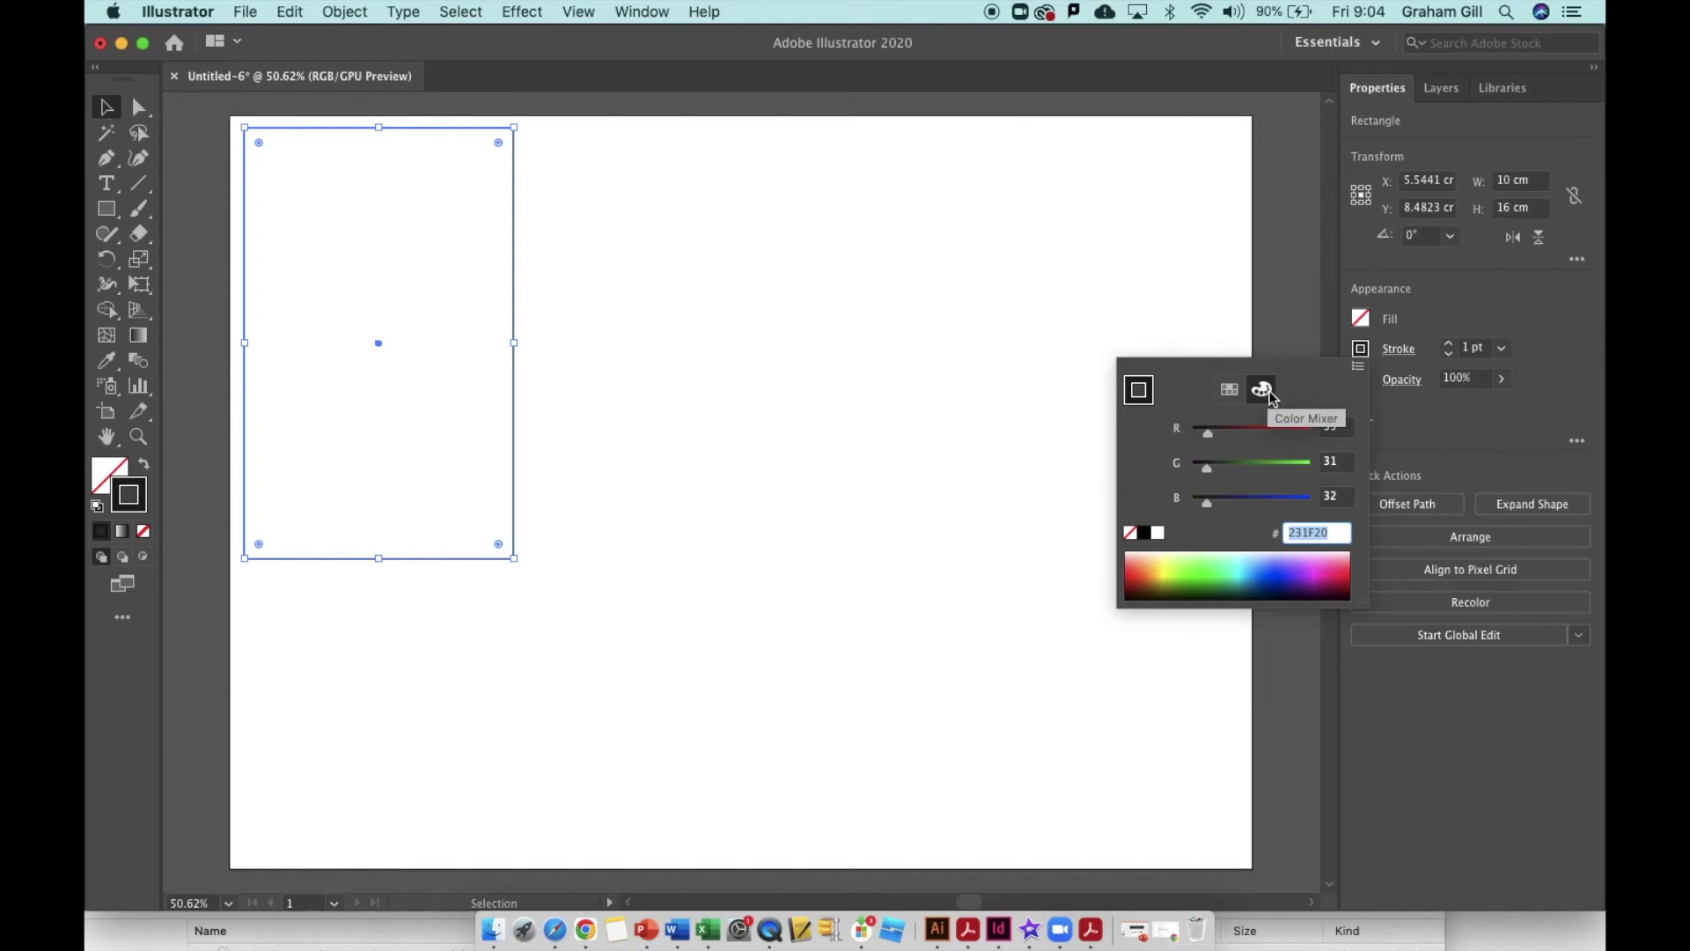
{"action": "left_click", "coordinate": [1229, 390]}
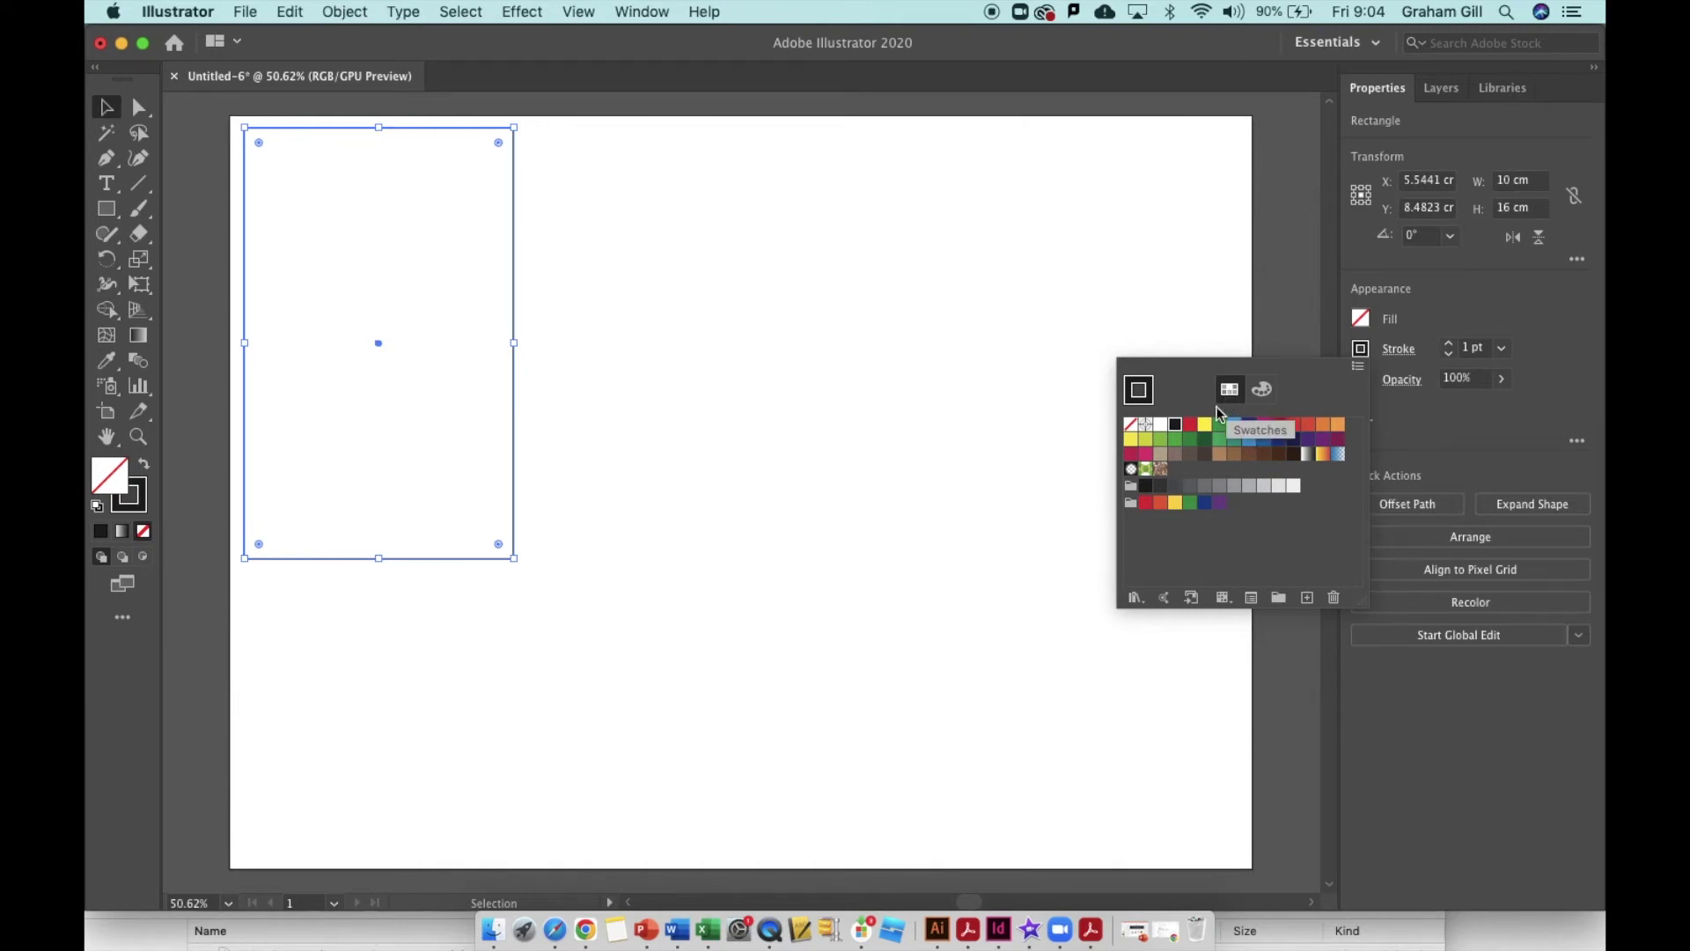
{"action": "left_click", "coordinate": [1190, 428]}
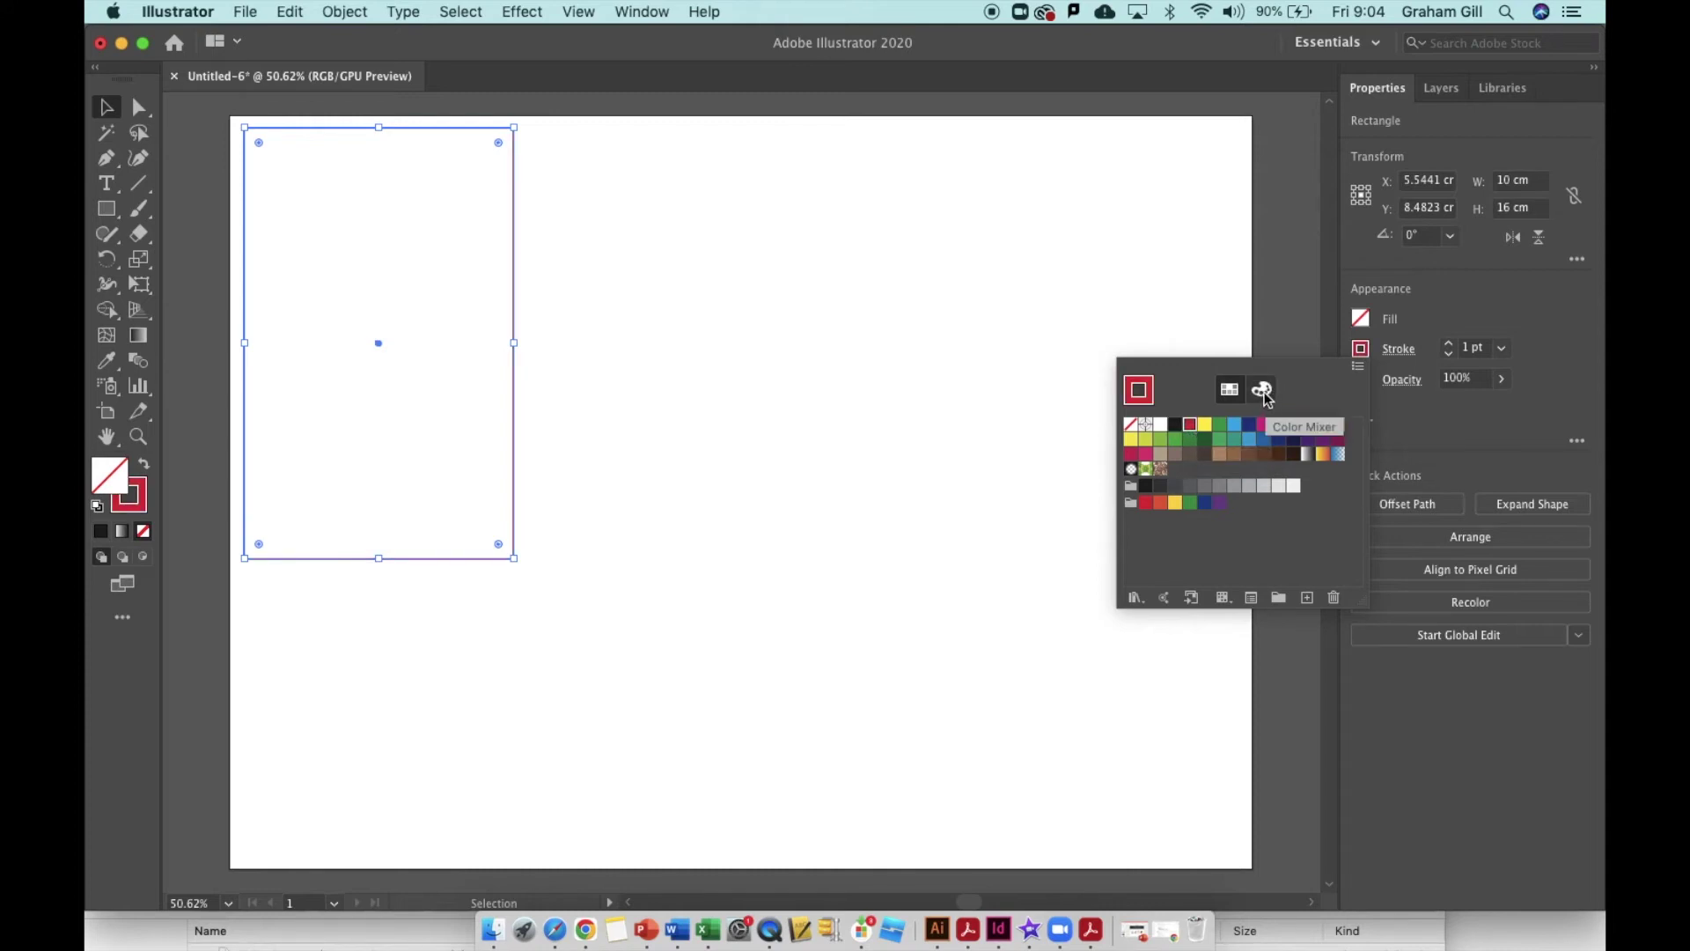
{"action": "left_click", "coordinate": [1263, 392]}
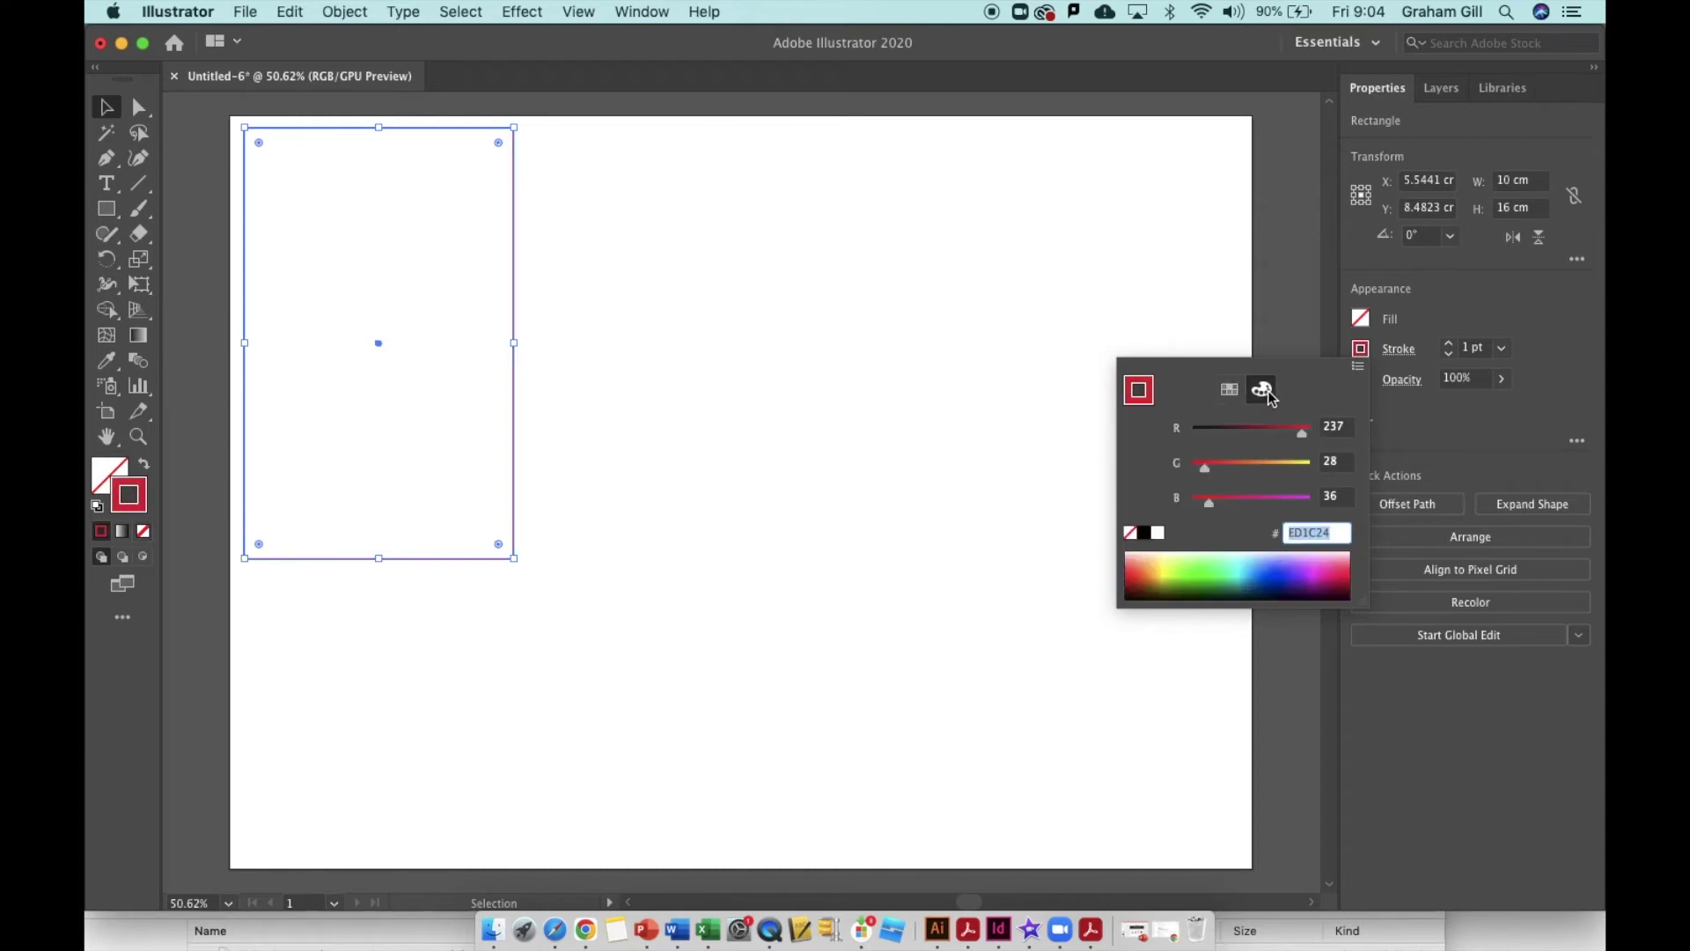
{"action": "mouse_move", "coordinate": [1299, 438]}
{"action": "left_mouse_down"}
{"action": "mouse_move", "coordinate": [1181, 434]}
{"action": "mouse_move", "coordinate": [1327, 432]}
{"action": "left_mouse_up"}
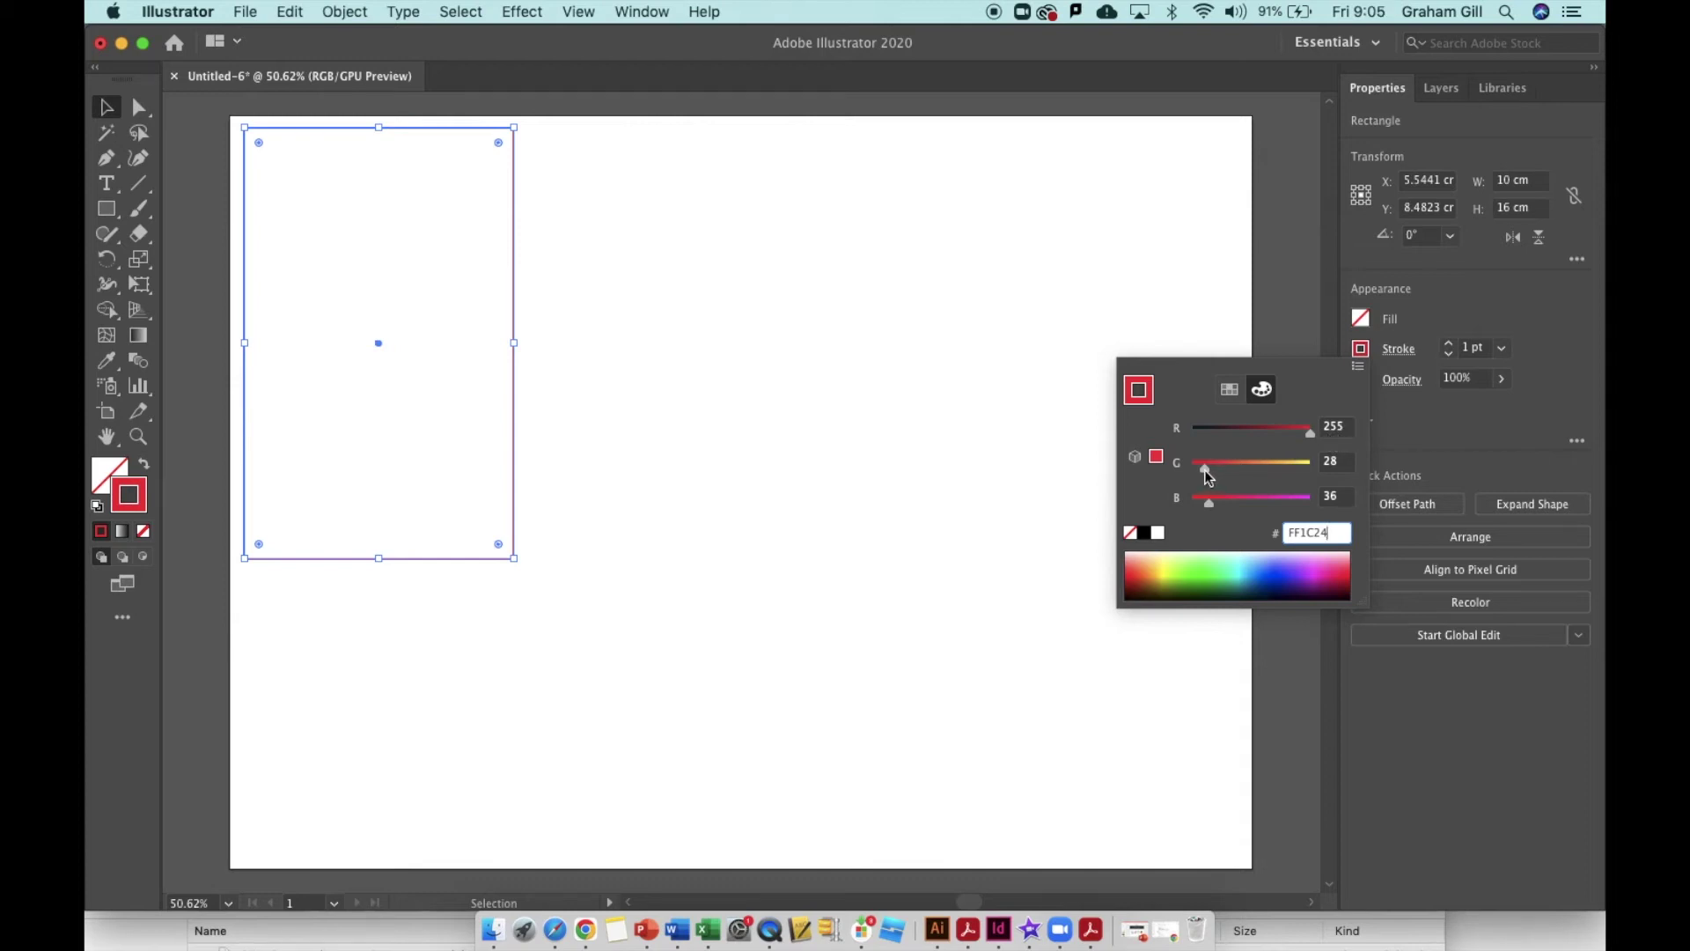
{"action": "left_click_drag", "start_coordinate": [1207, 473], "coordinate": [1187, 504]}
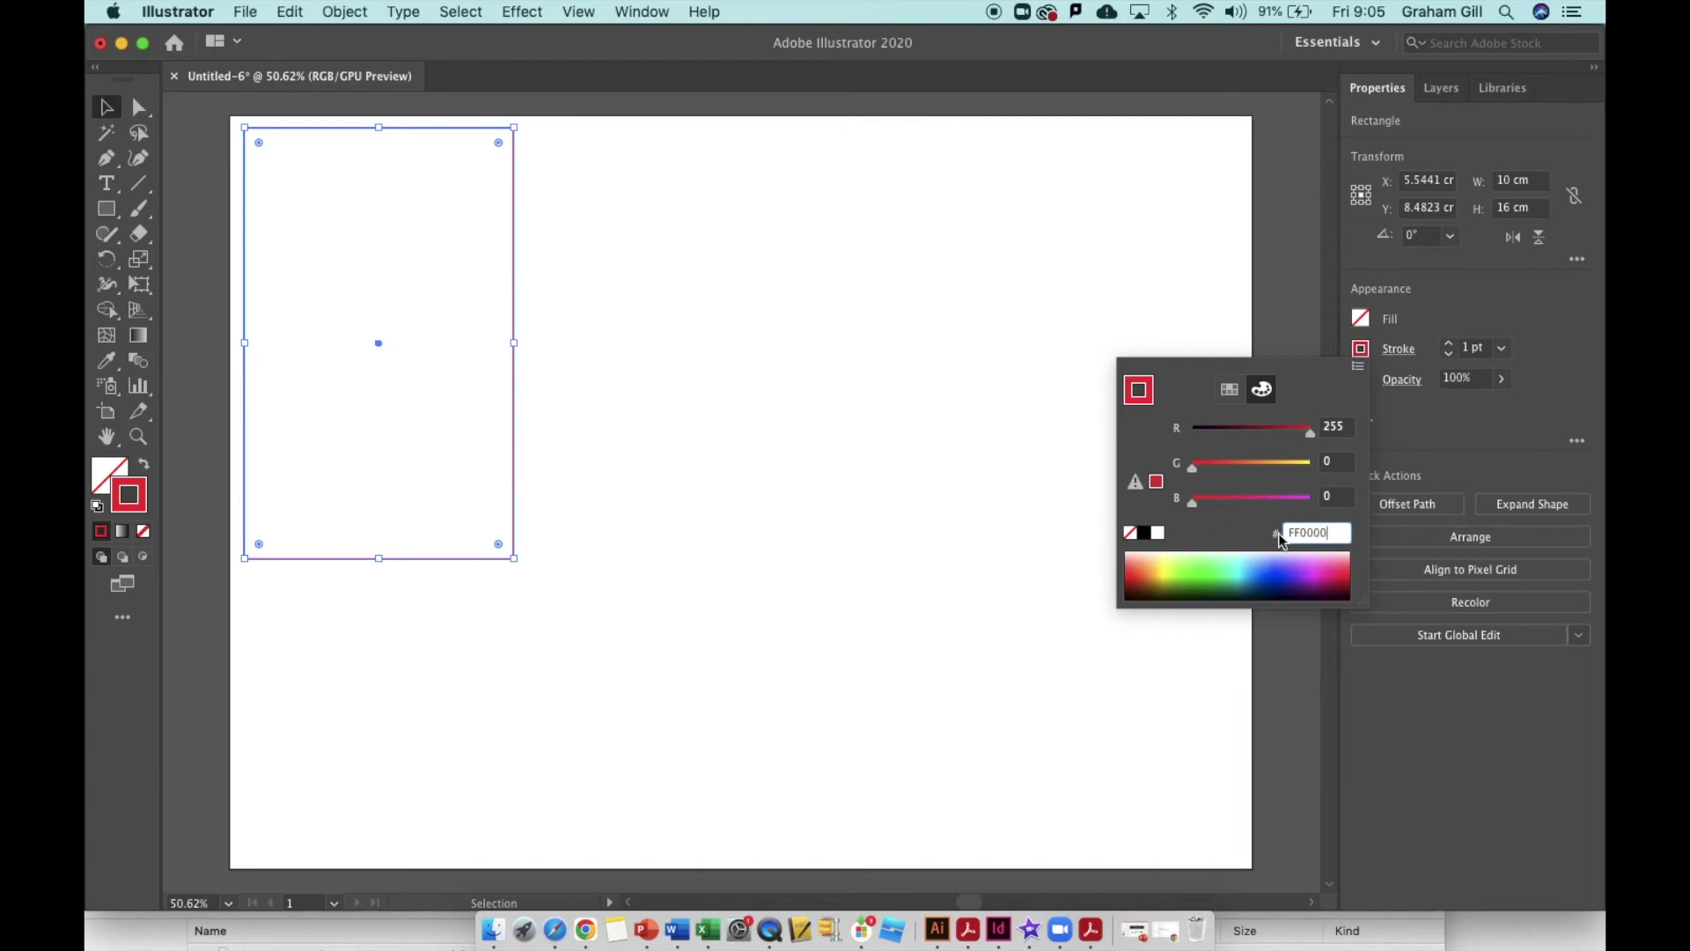
{"action": "left_click", "coordinate": [724, 309]}
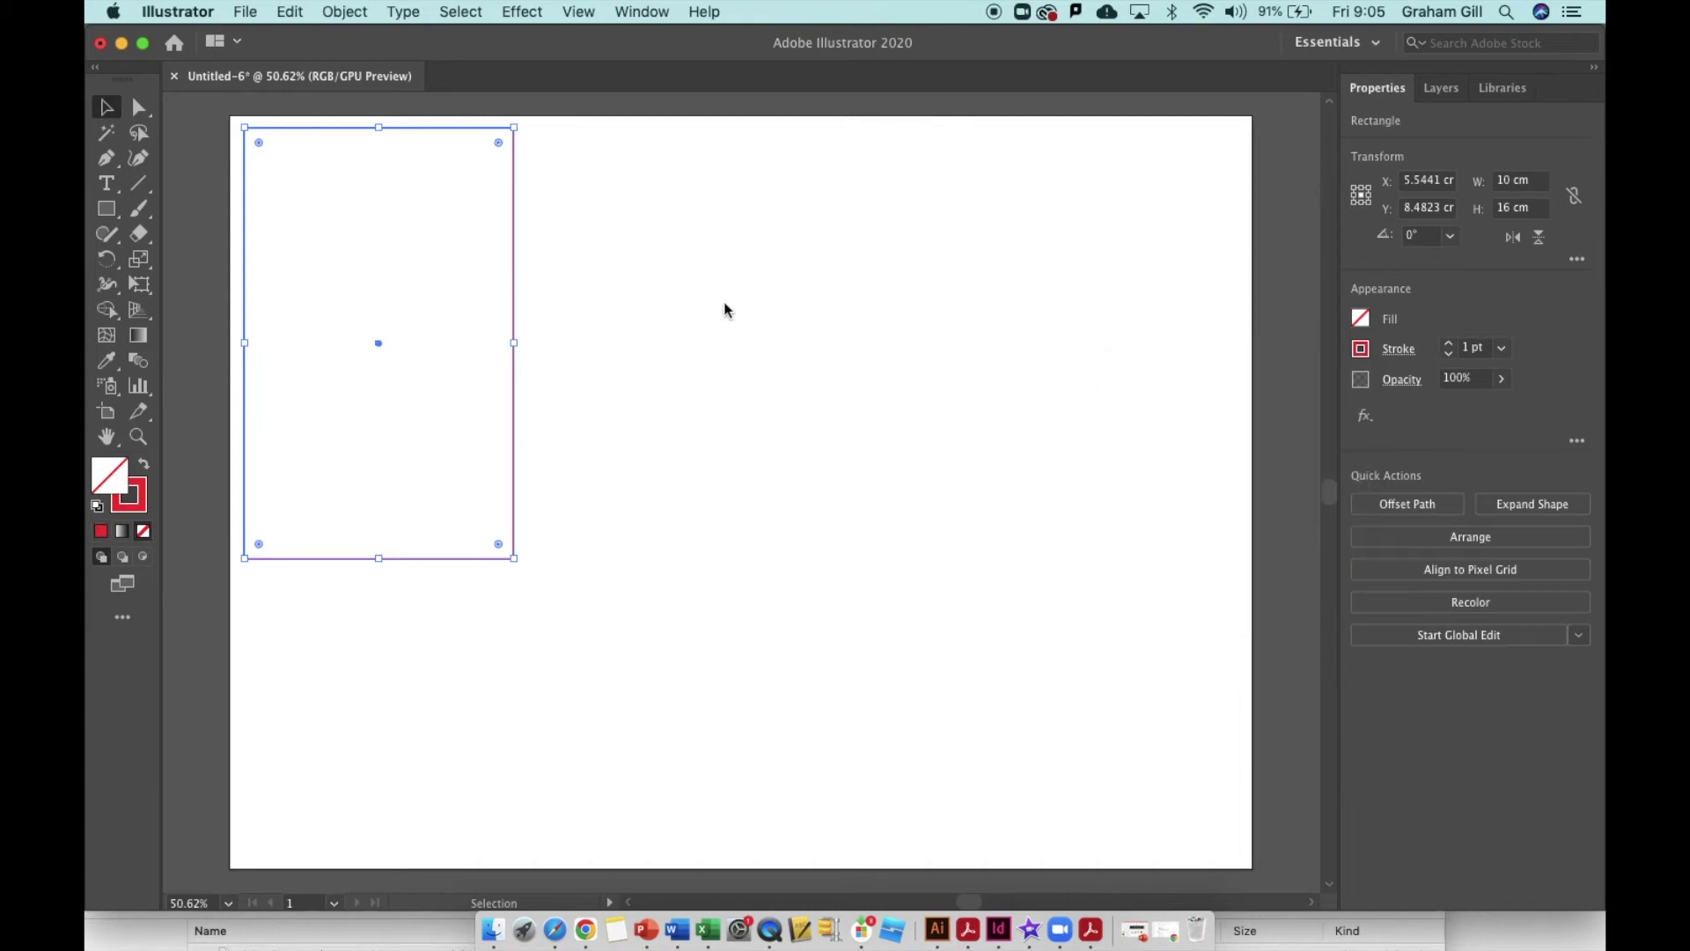
{"action": "left_click", "coordinate": [724, 309]}
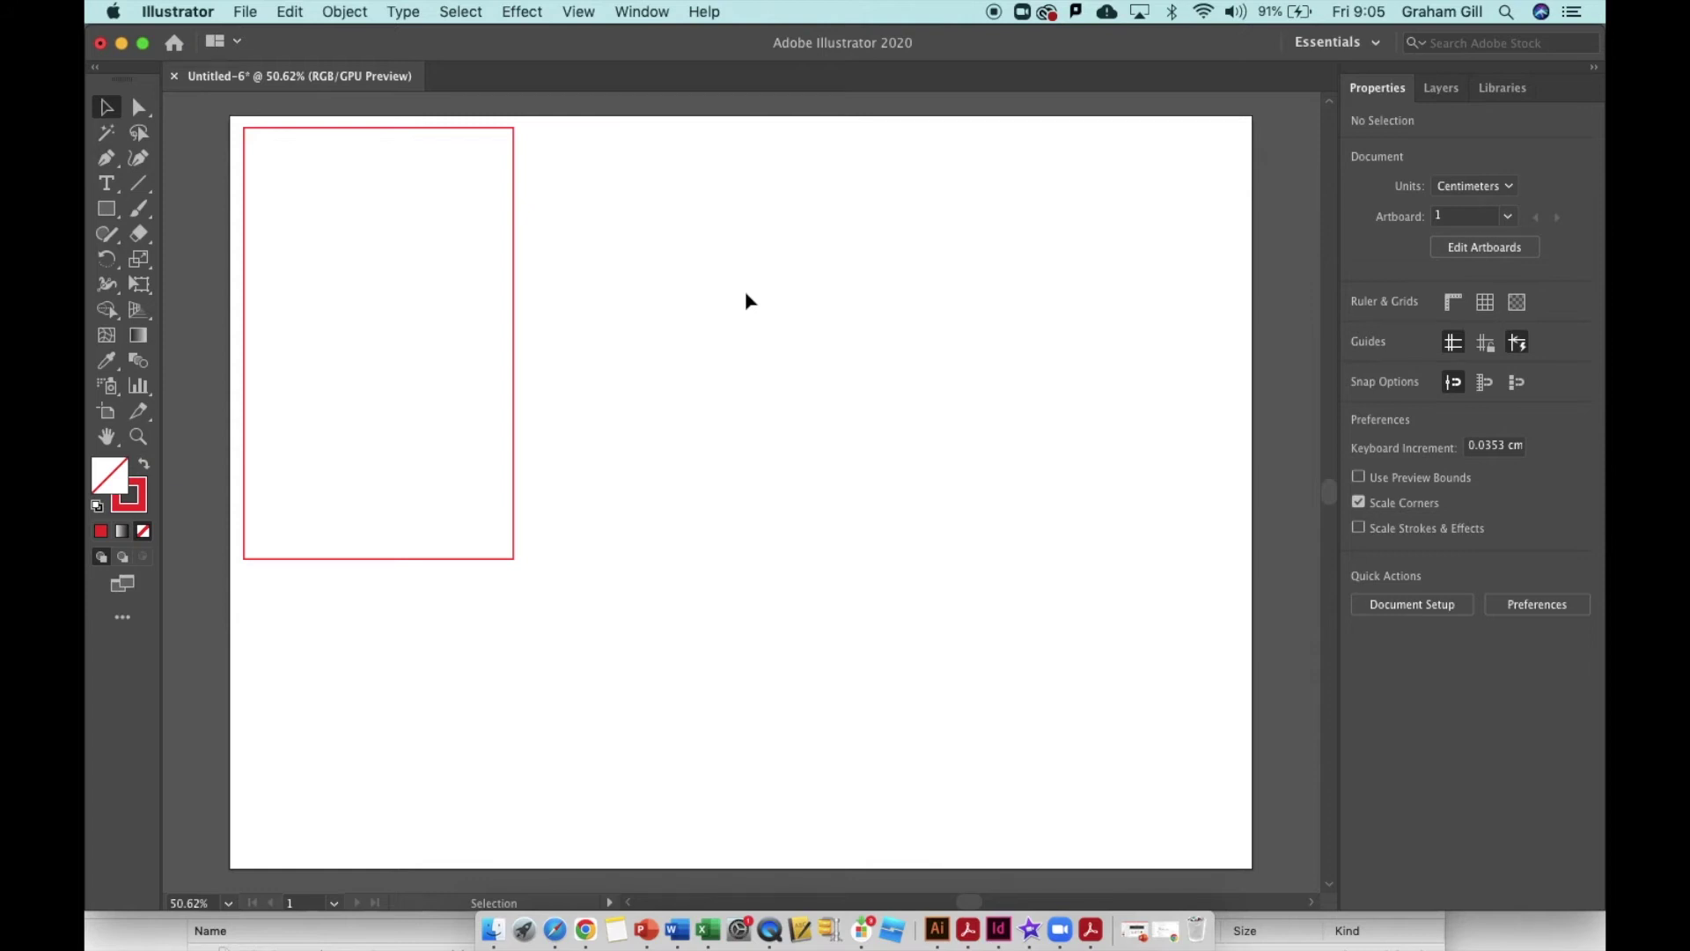
Copy the panel twice and place the copies in a row beside the first
{"action": "left_click", "coordinate": [515, 276]}
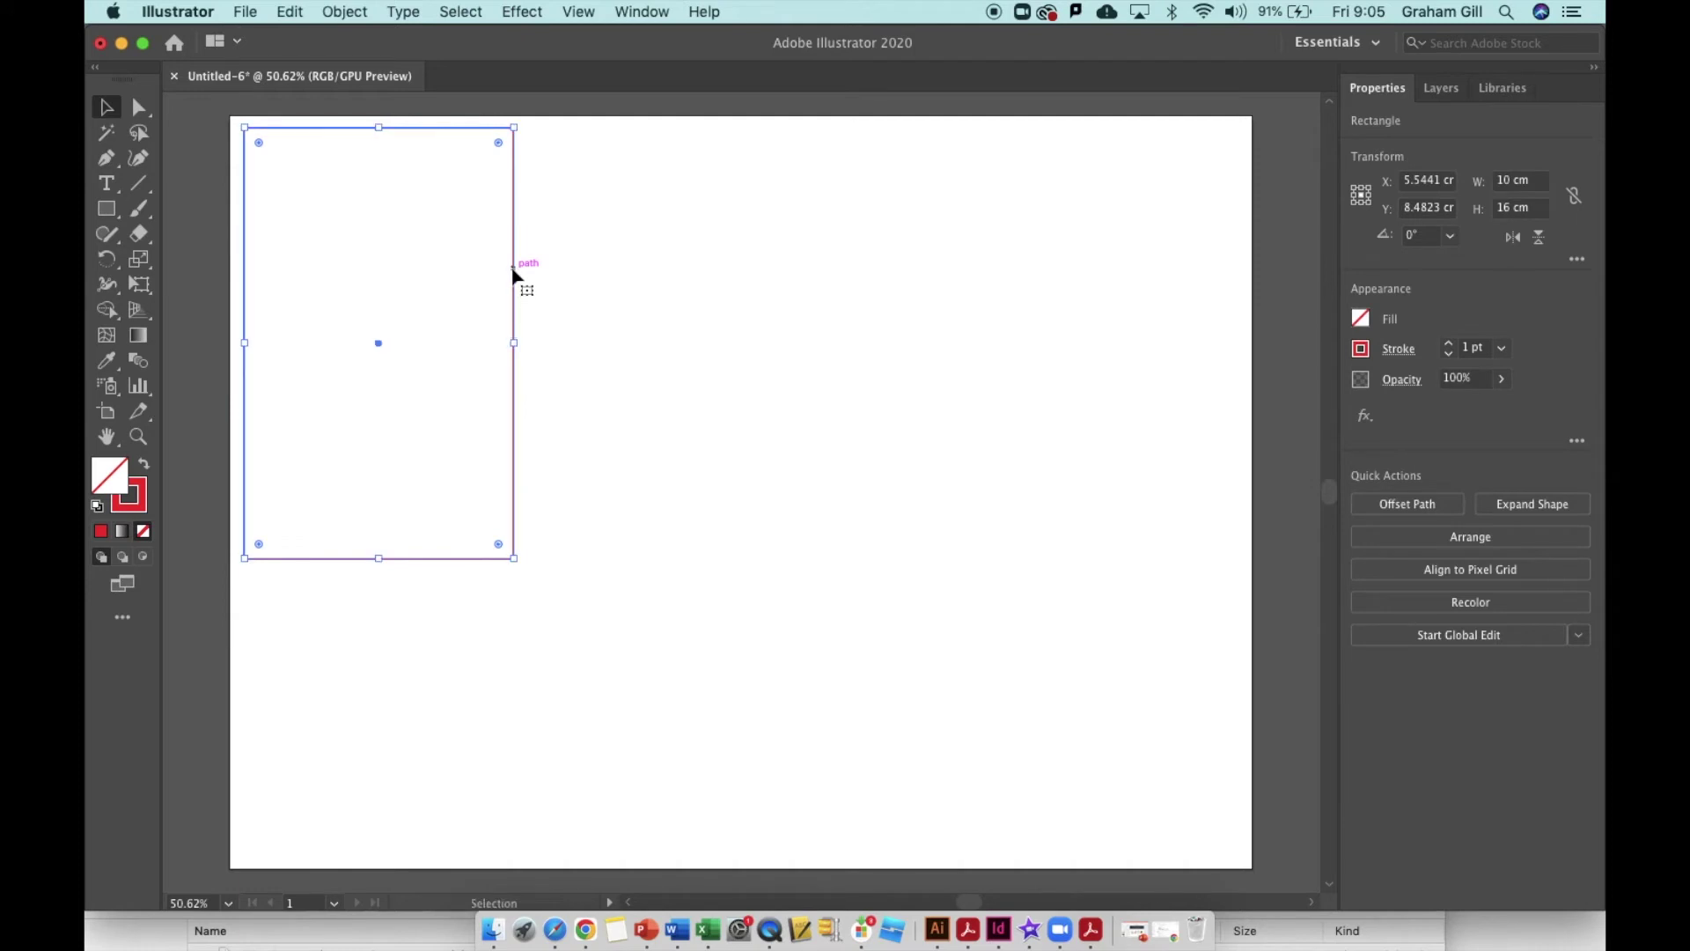
{"action": "key", "text": "super+c"}
{"action": "key", "text": "super+v"}
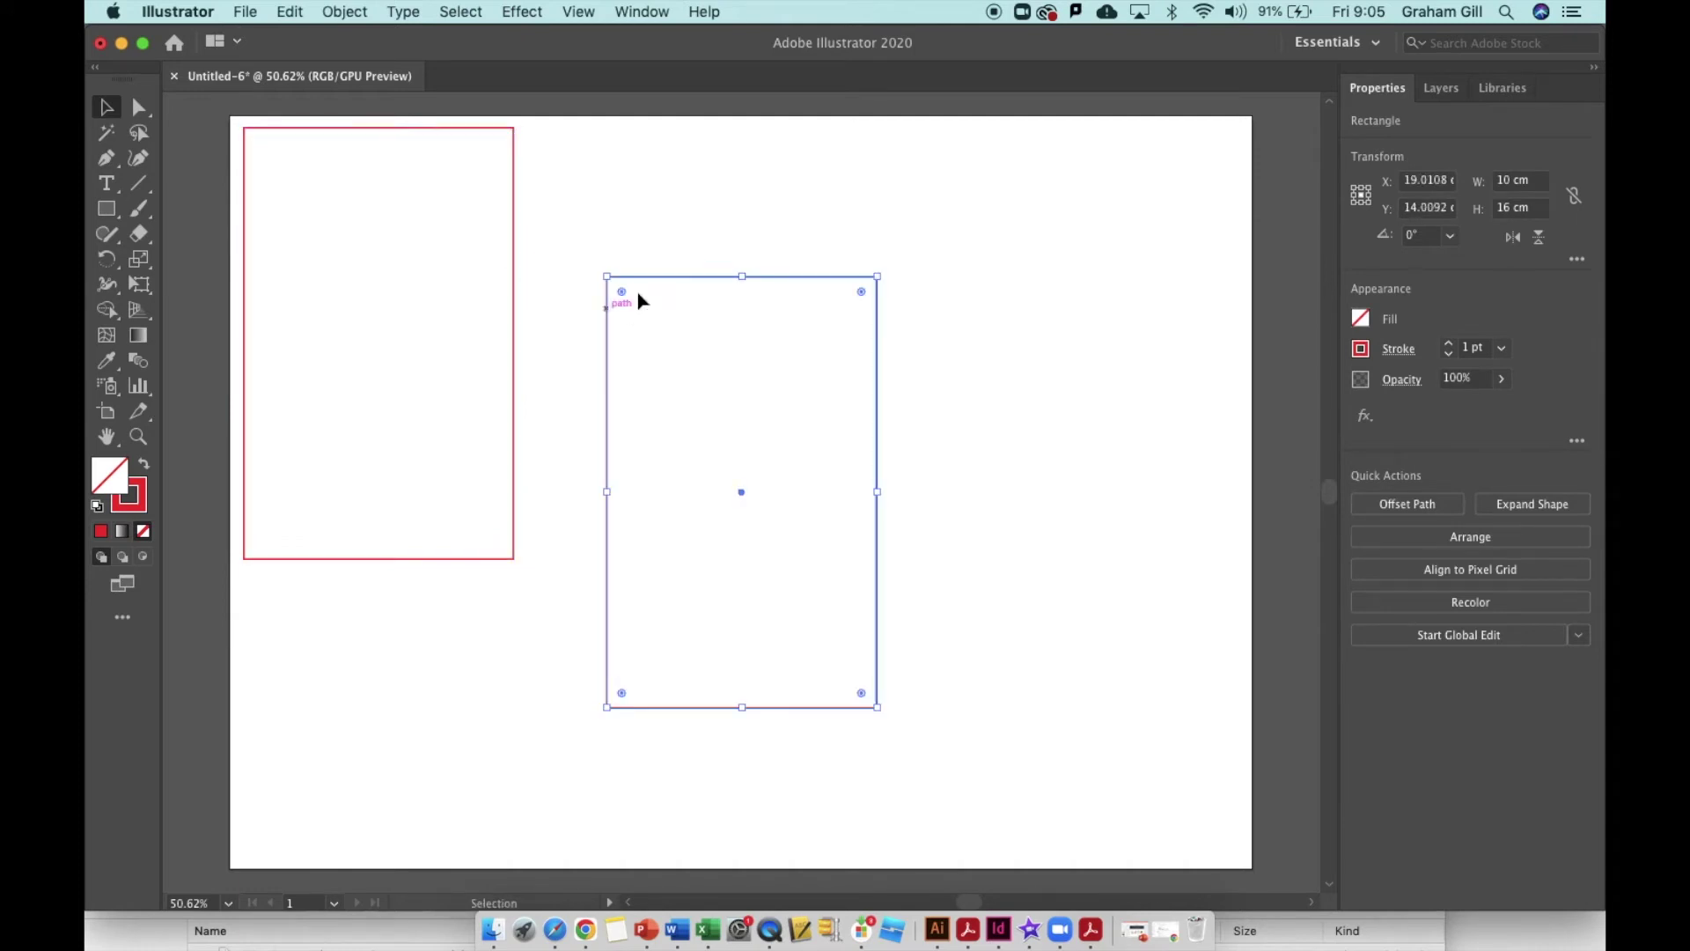
{"action": "left_click_drag", "start_coordinate": [683, 279], "coordinate": [601, 136]}
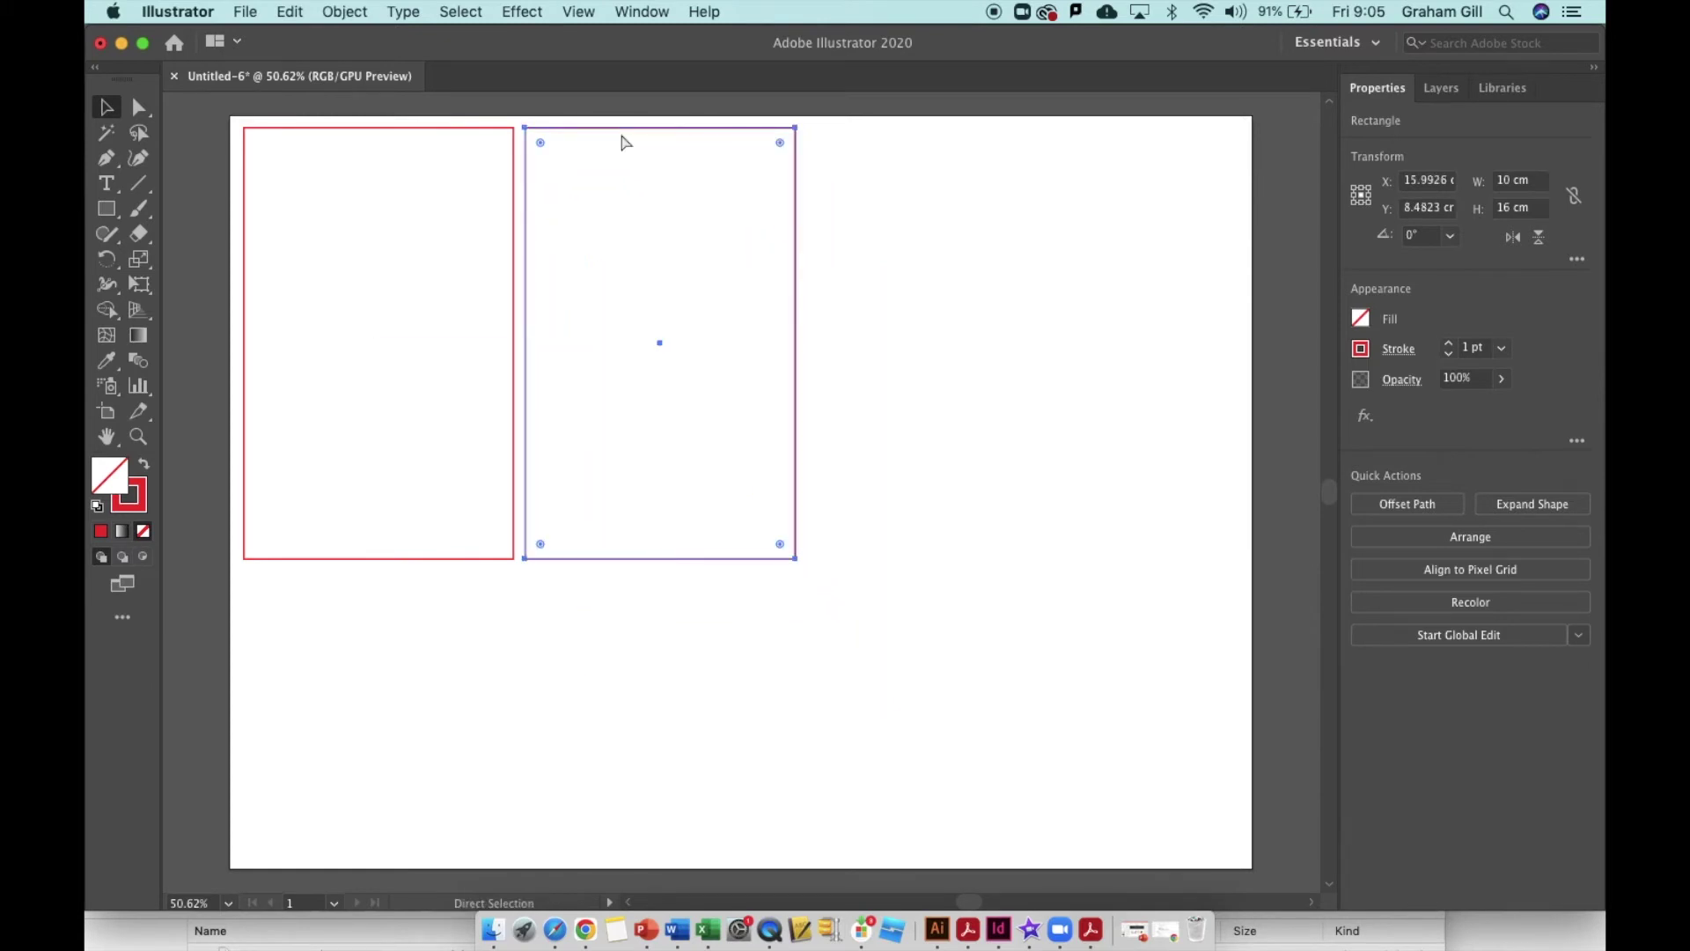
{"action": "key", "text": "super+v"}
{"action": "left_click_drag", "start_coordinate": [877, 372], "coordinate": [1075, 223]}
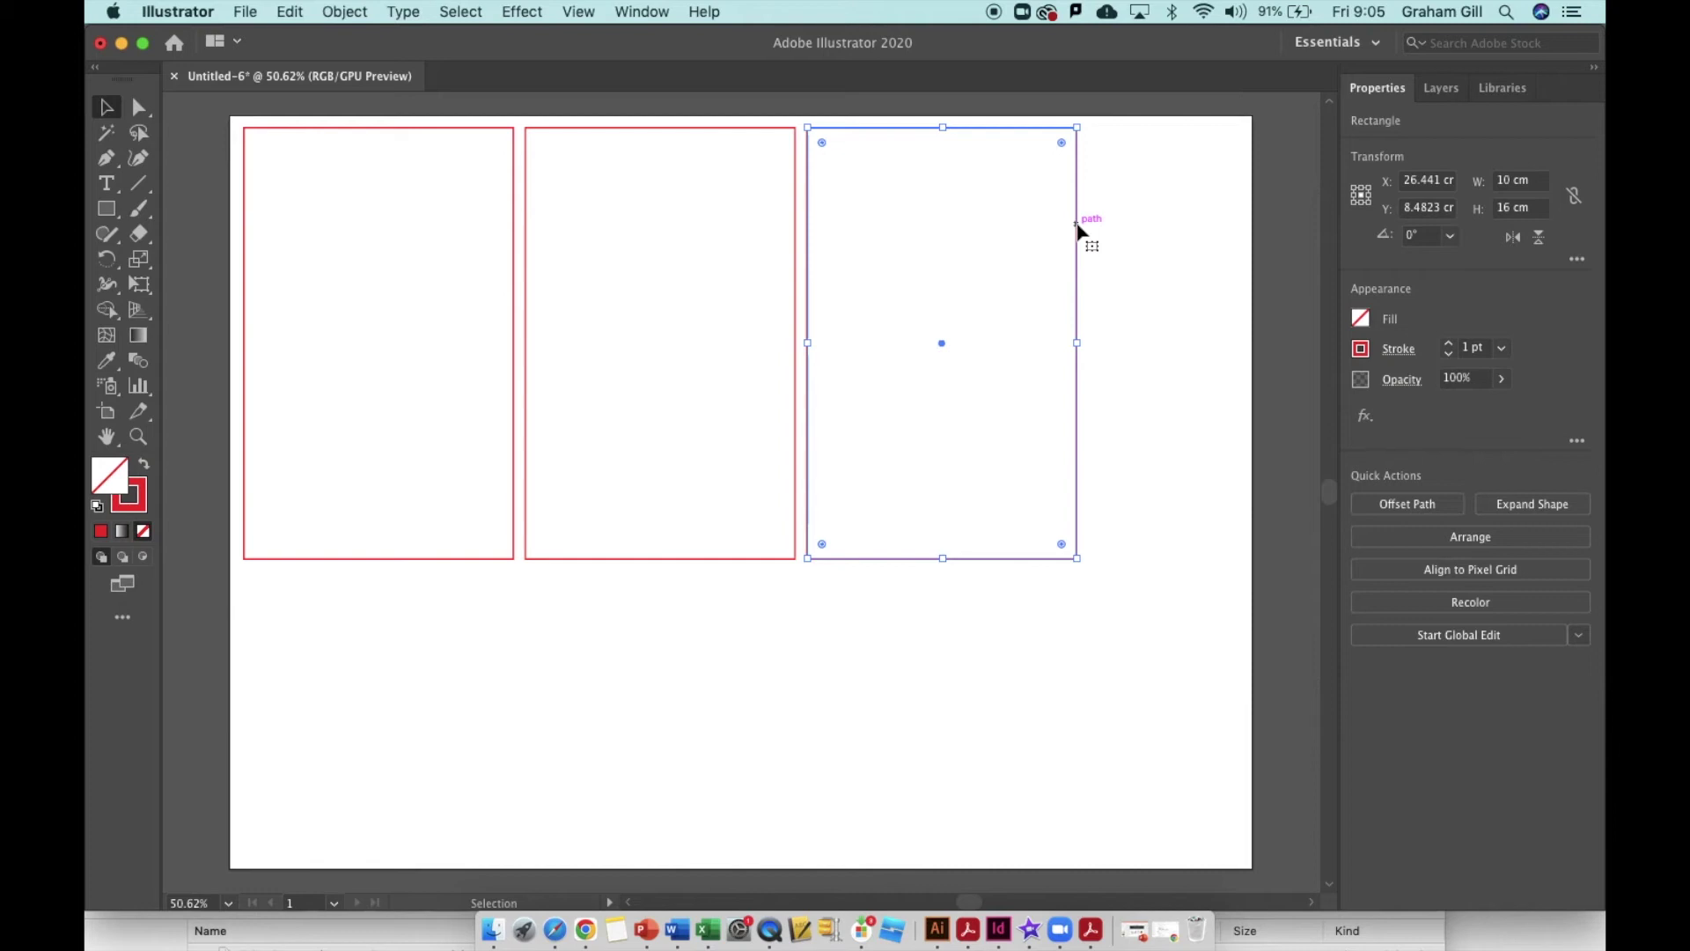
Paste a fourth panel and rotate it 90° below the top row
{"action": "key", "text": "a"}
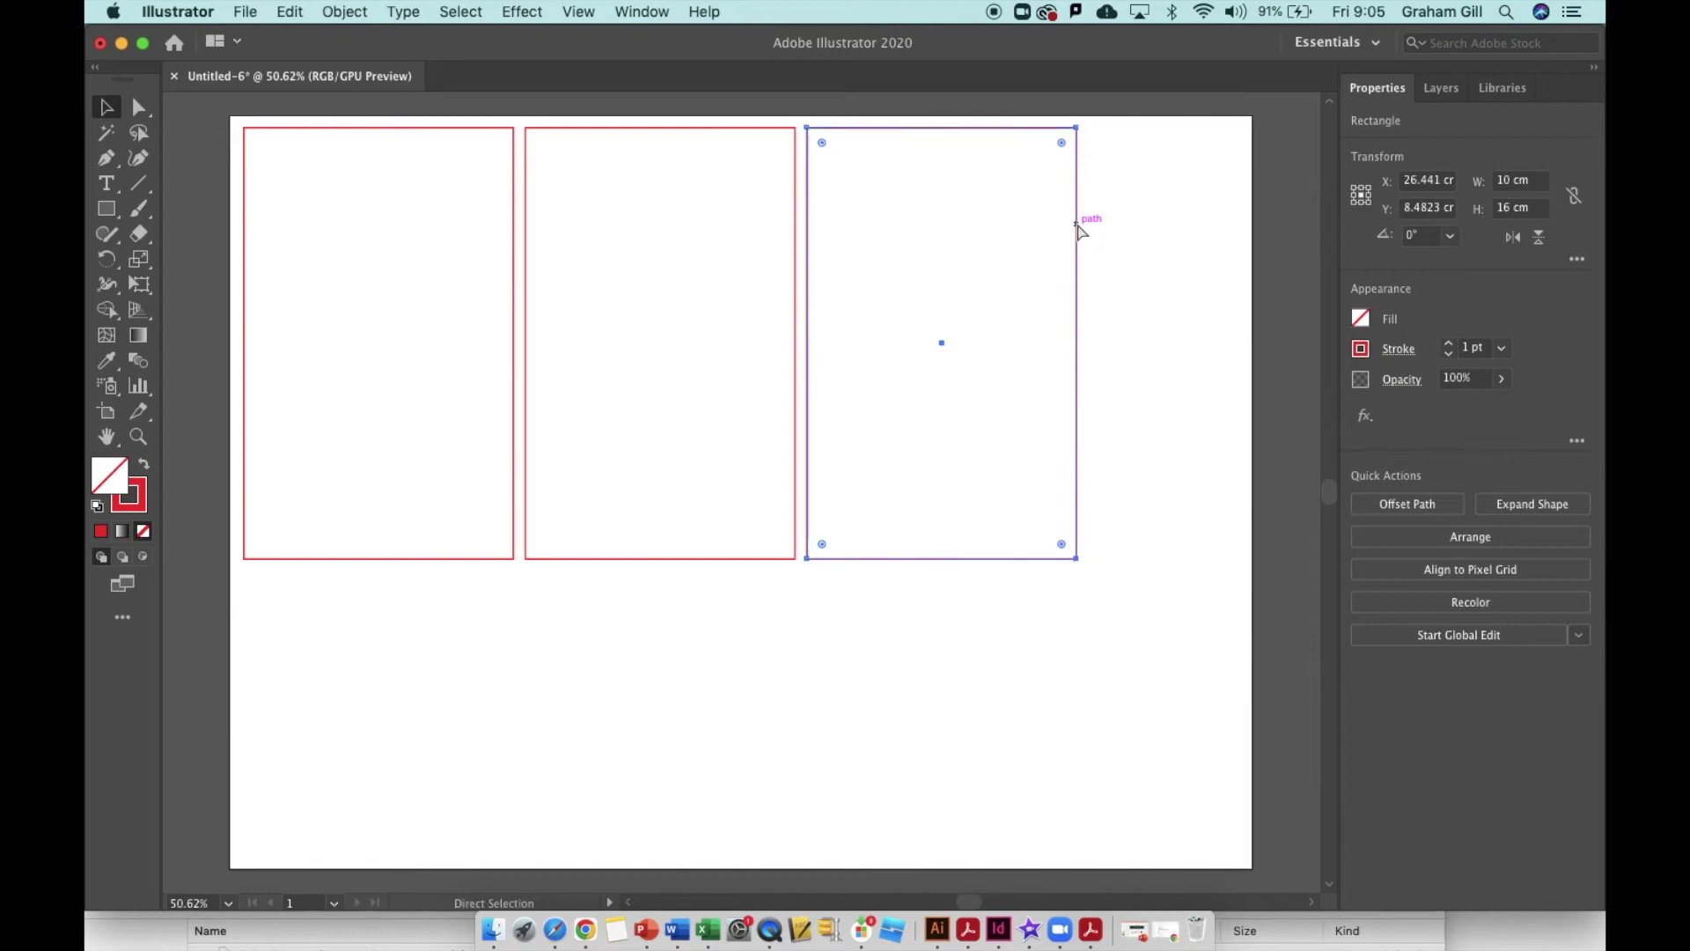
{"action": "key", "text": "ctrl+v"}
{"action": "key", "text": "v"}
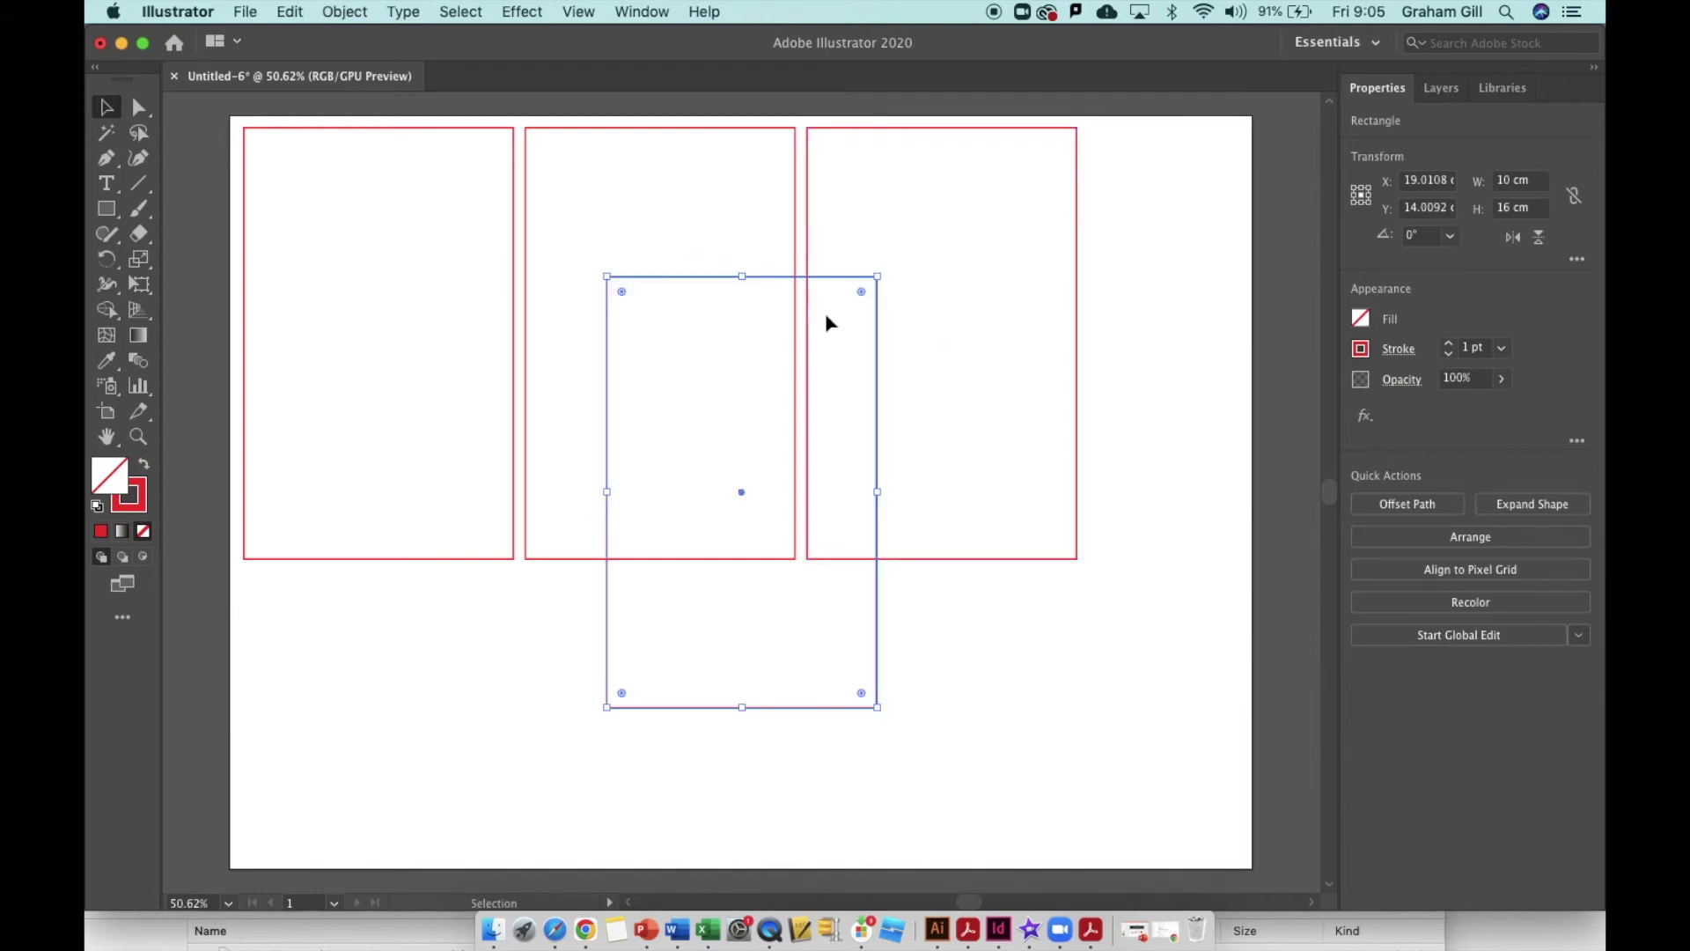
{"action": "left_click_drag", "start_coordinate": [601, 269], "coordinate": [305, 853]}
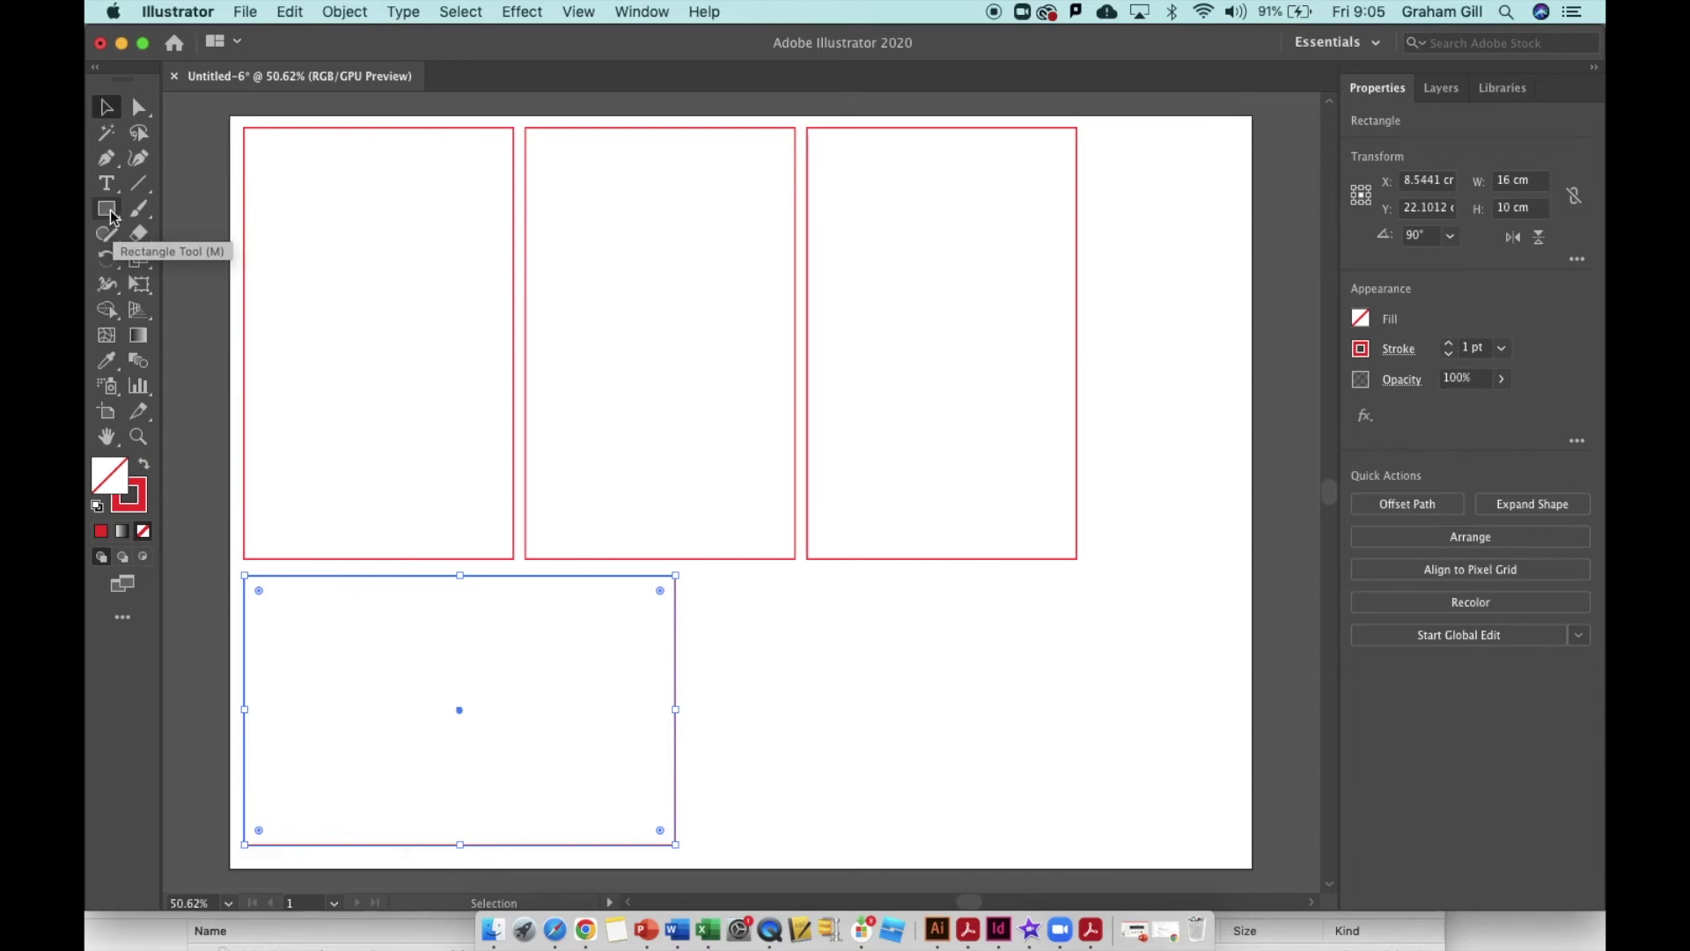
Paste a panel, rotate it 90°, set its width to 10 cm, and butt it against the sideways panel
{"action": "key", "text": "cmd+v"}
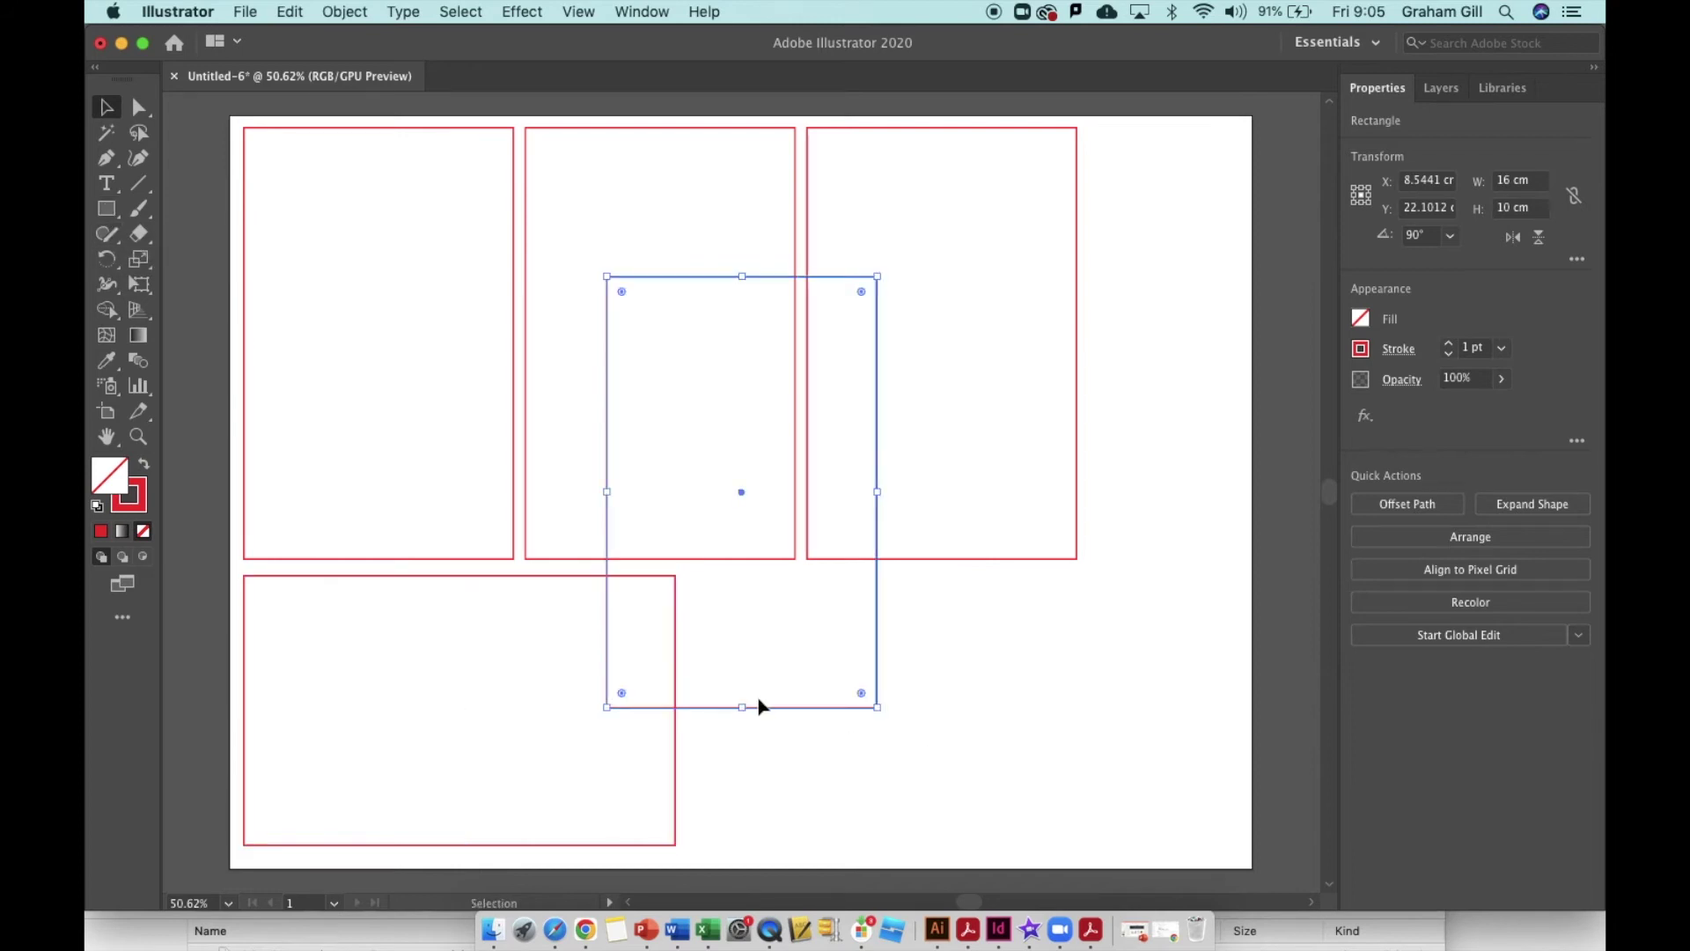
{"action": "left_click_drag", "start_coordinate": [602, 266], "coordinate": [501, 637]}
{"action": "left_click_drag", "start_coordinate": [827, 631], "coordinate": [977, 850]}
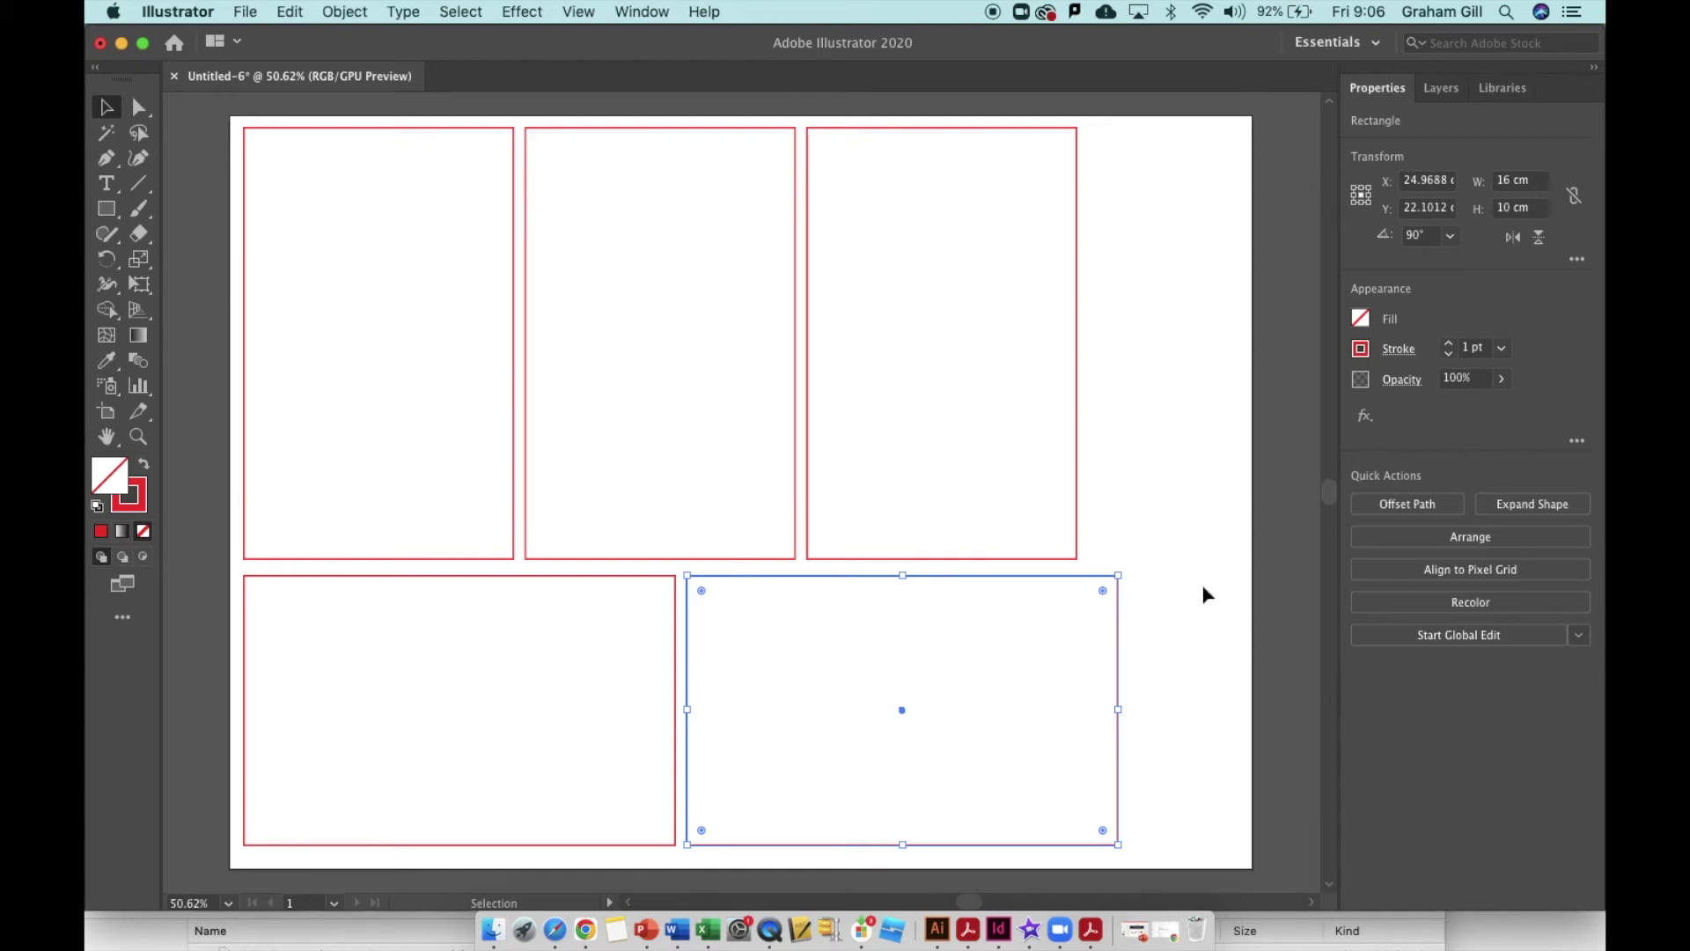
{"action": "double_click", "coordinate": [1512, 183]}
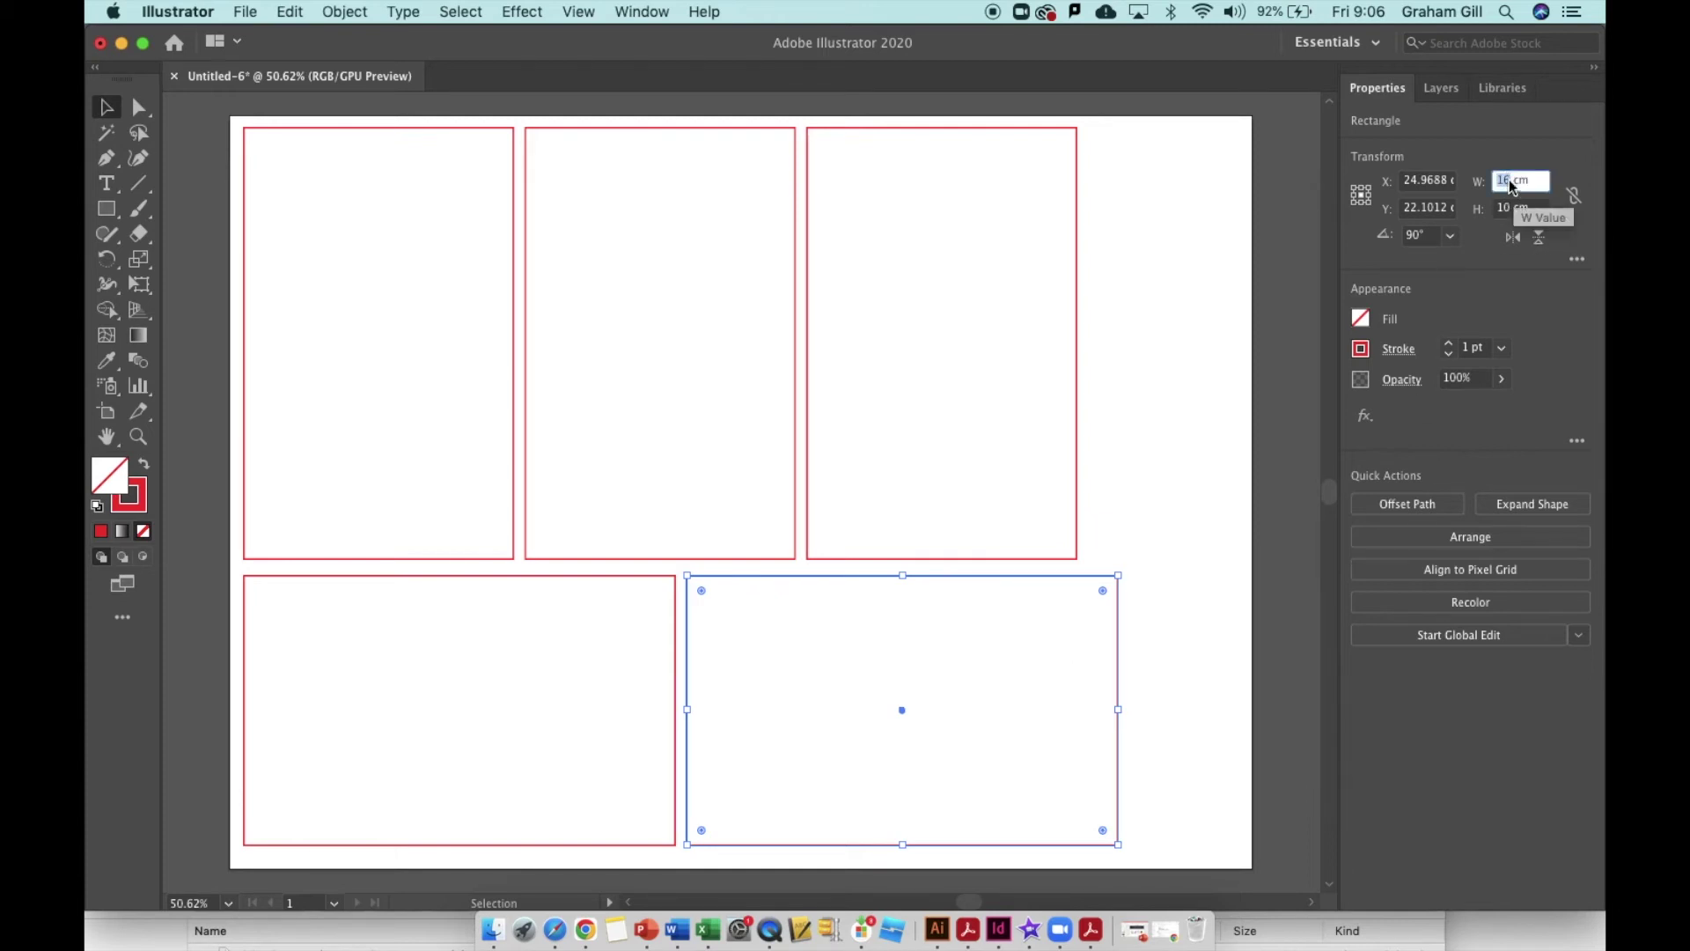
{"action": "type", "text": "10"}
{"action": "key", "text": "Return"}
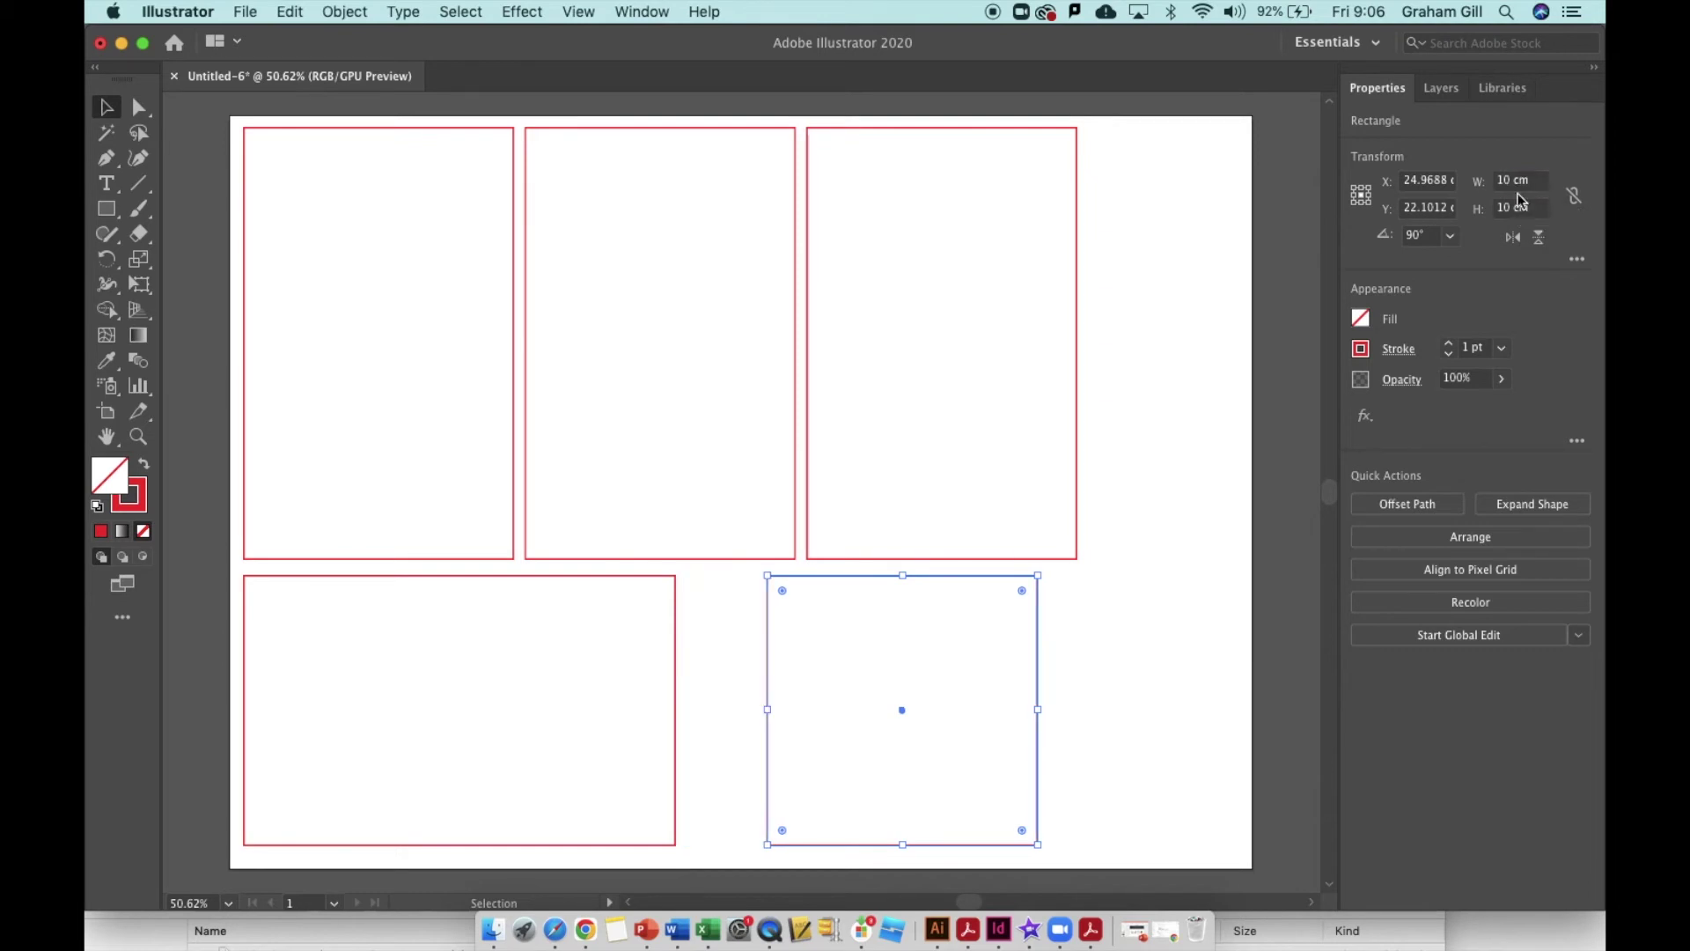
{"action": "left_click_drag", "start_coordinate": [1037, 642], "coordinate": [958, 643]}
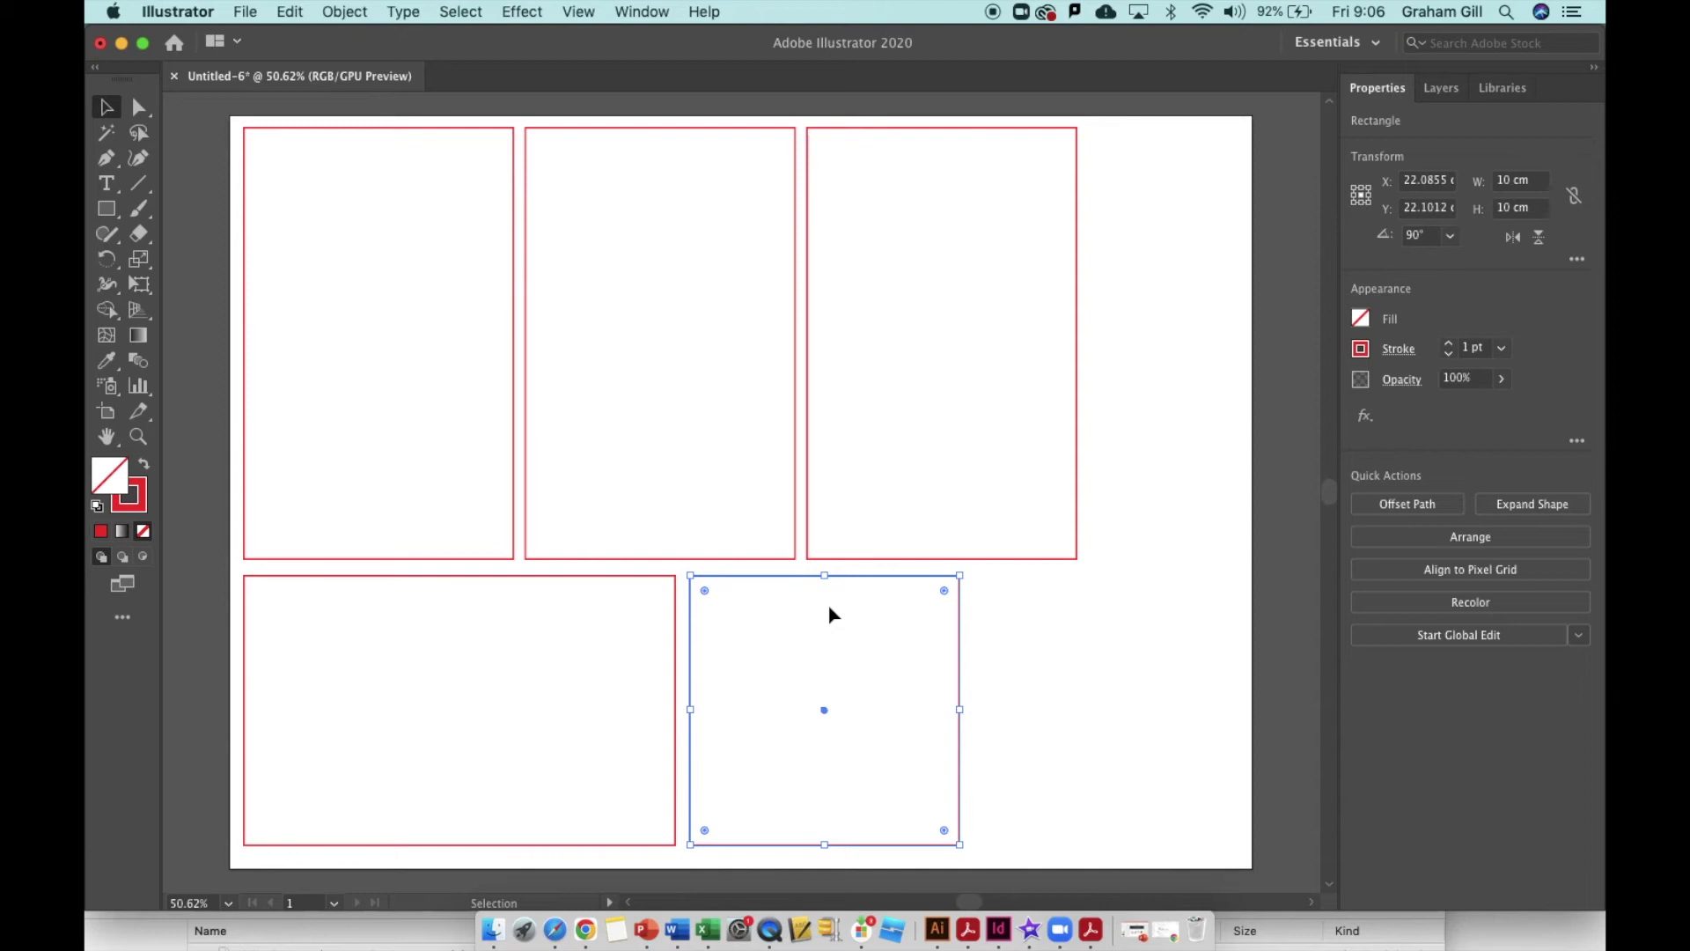
Duplicate the 10 cm square and place the copy at the bottom-right of the layout
{"action": "key", "text": "a"}
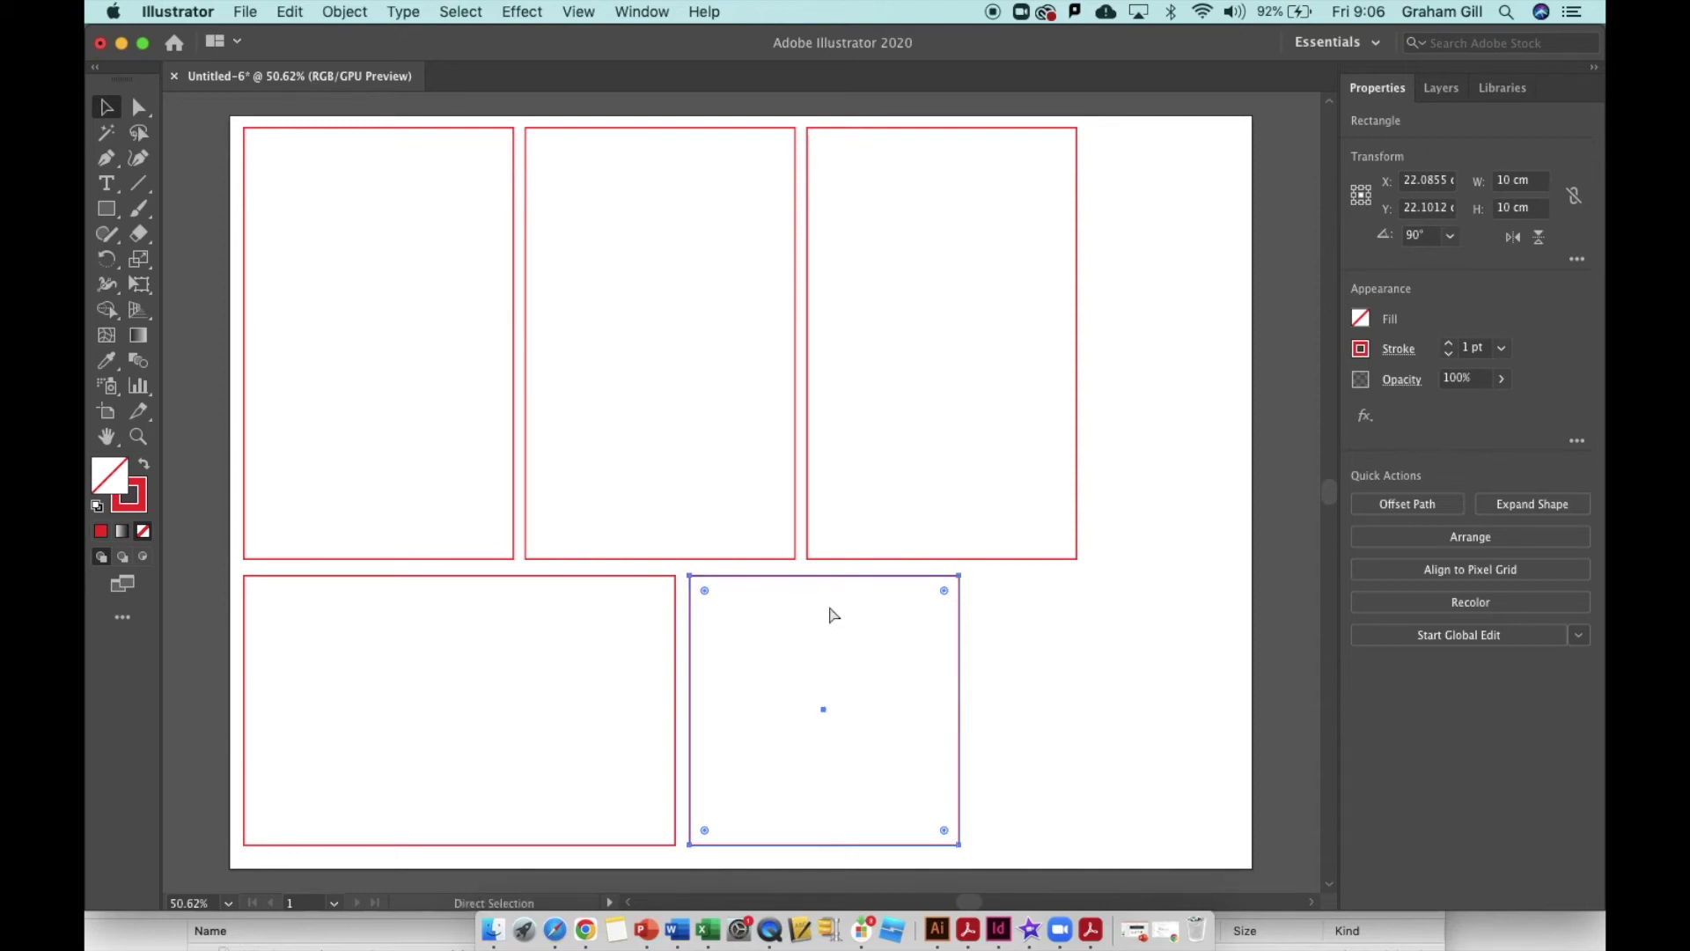
{"action": "key", "text": "super+c"}
{"action": "key", "text": "super+v"}
{"action": "key", "text": "v"}
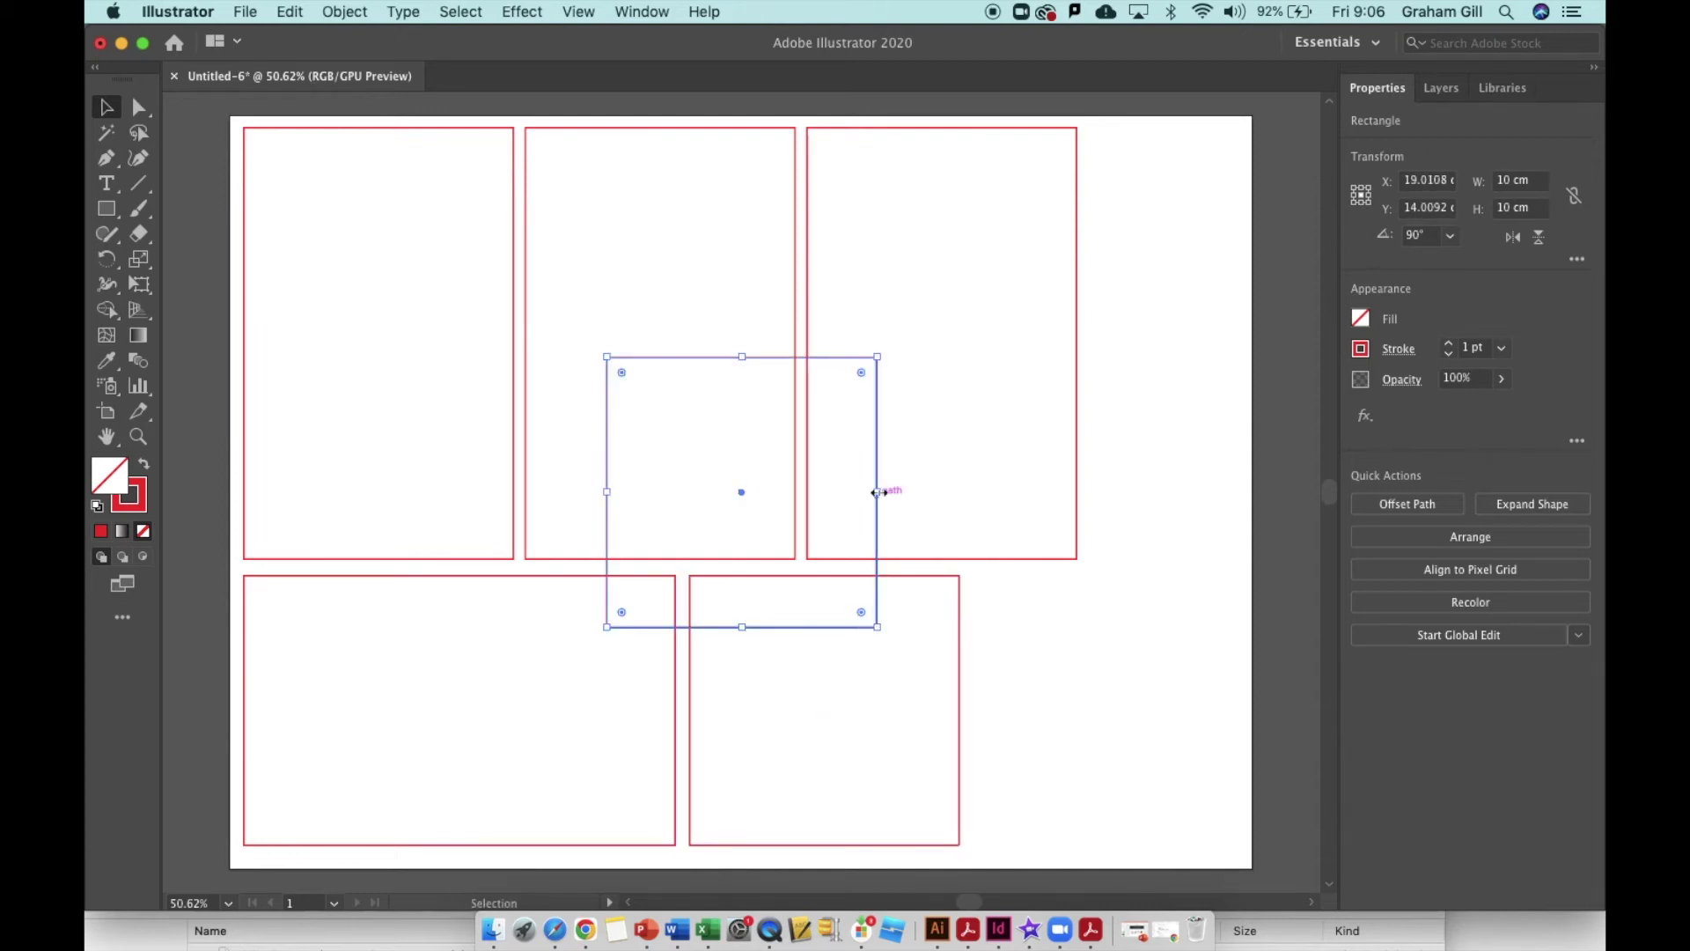
{"action": "left_click_drag", "start_coordinate": [880, 449], "coordinate": [1241, 668]}
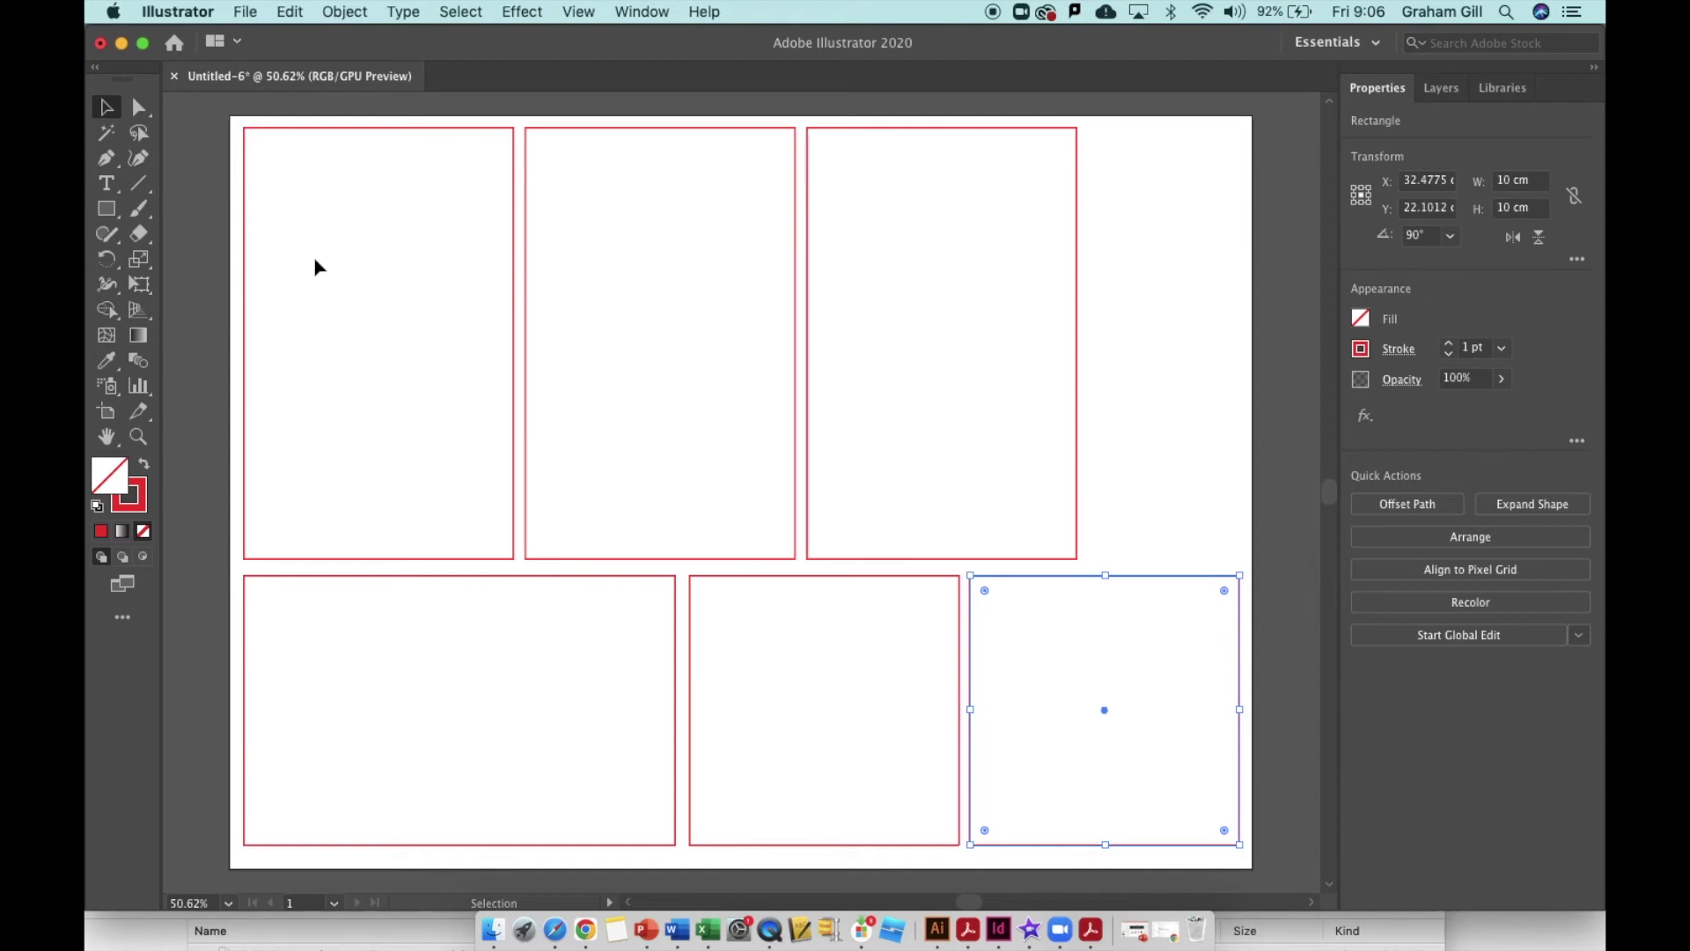
{"action": "left_click", "coordinate": [108, 212]}
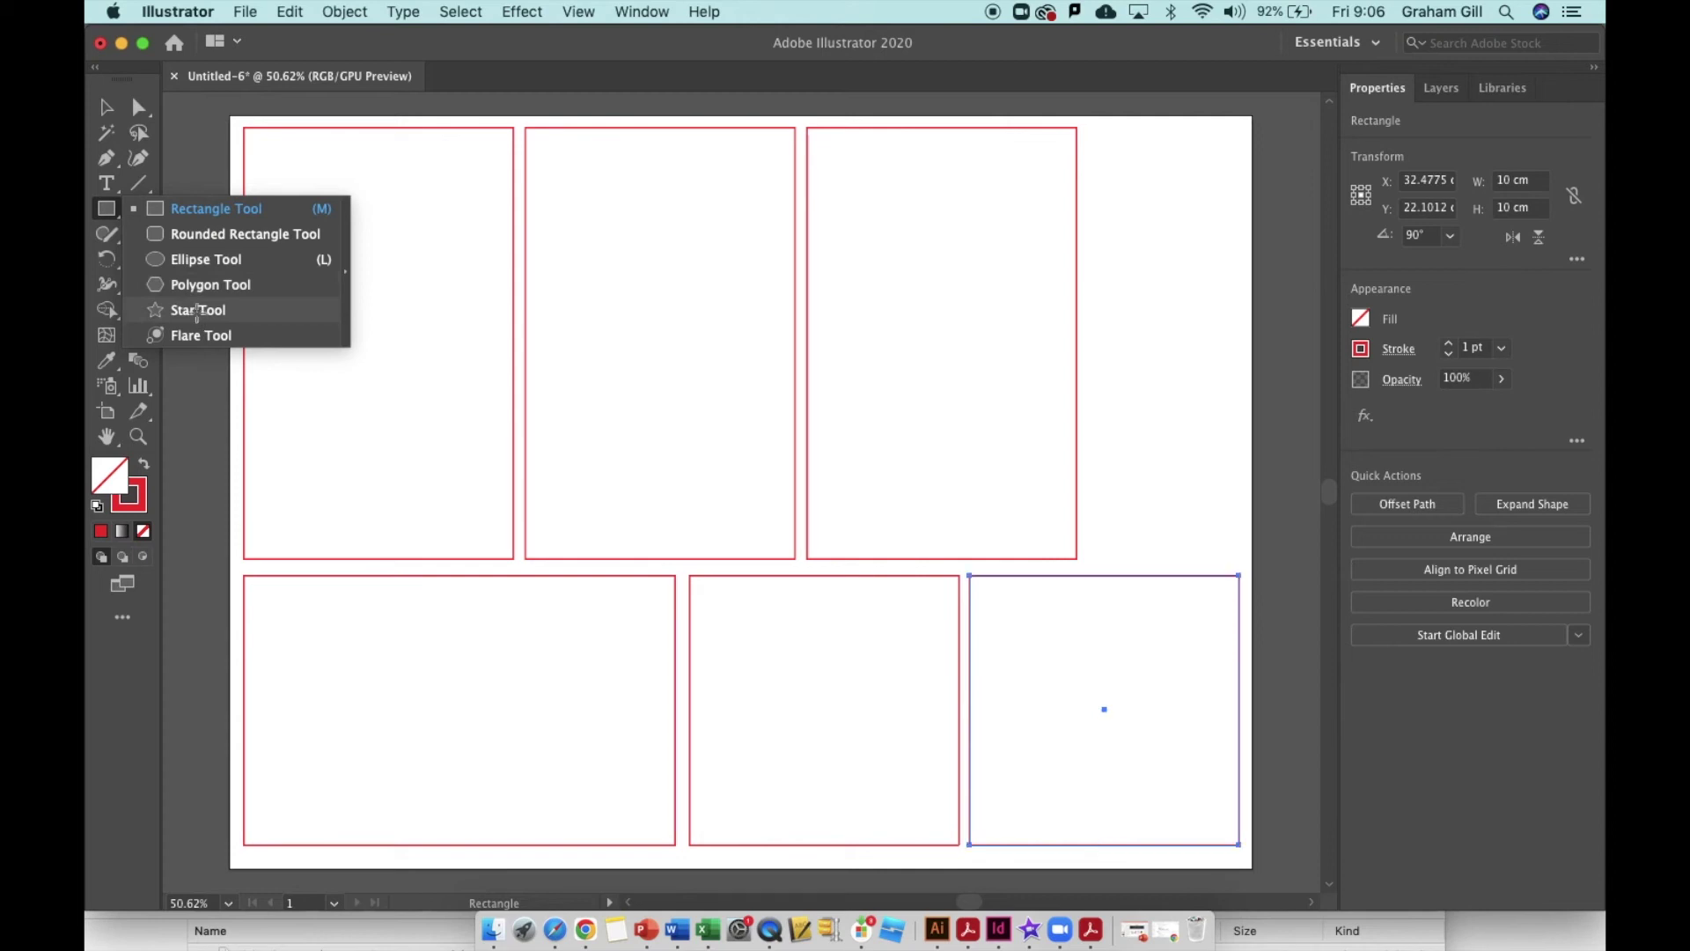
Draw a small star in the first panel's top-left corner and copy it to the top-right
{"action": "left_click", "coordinate": [195, 310]}
{"action": "left_click_drag", "start_coordinate": [281, 160], "coordinate": [301, 176]}
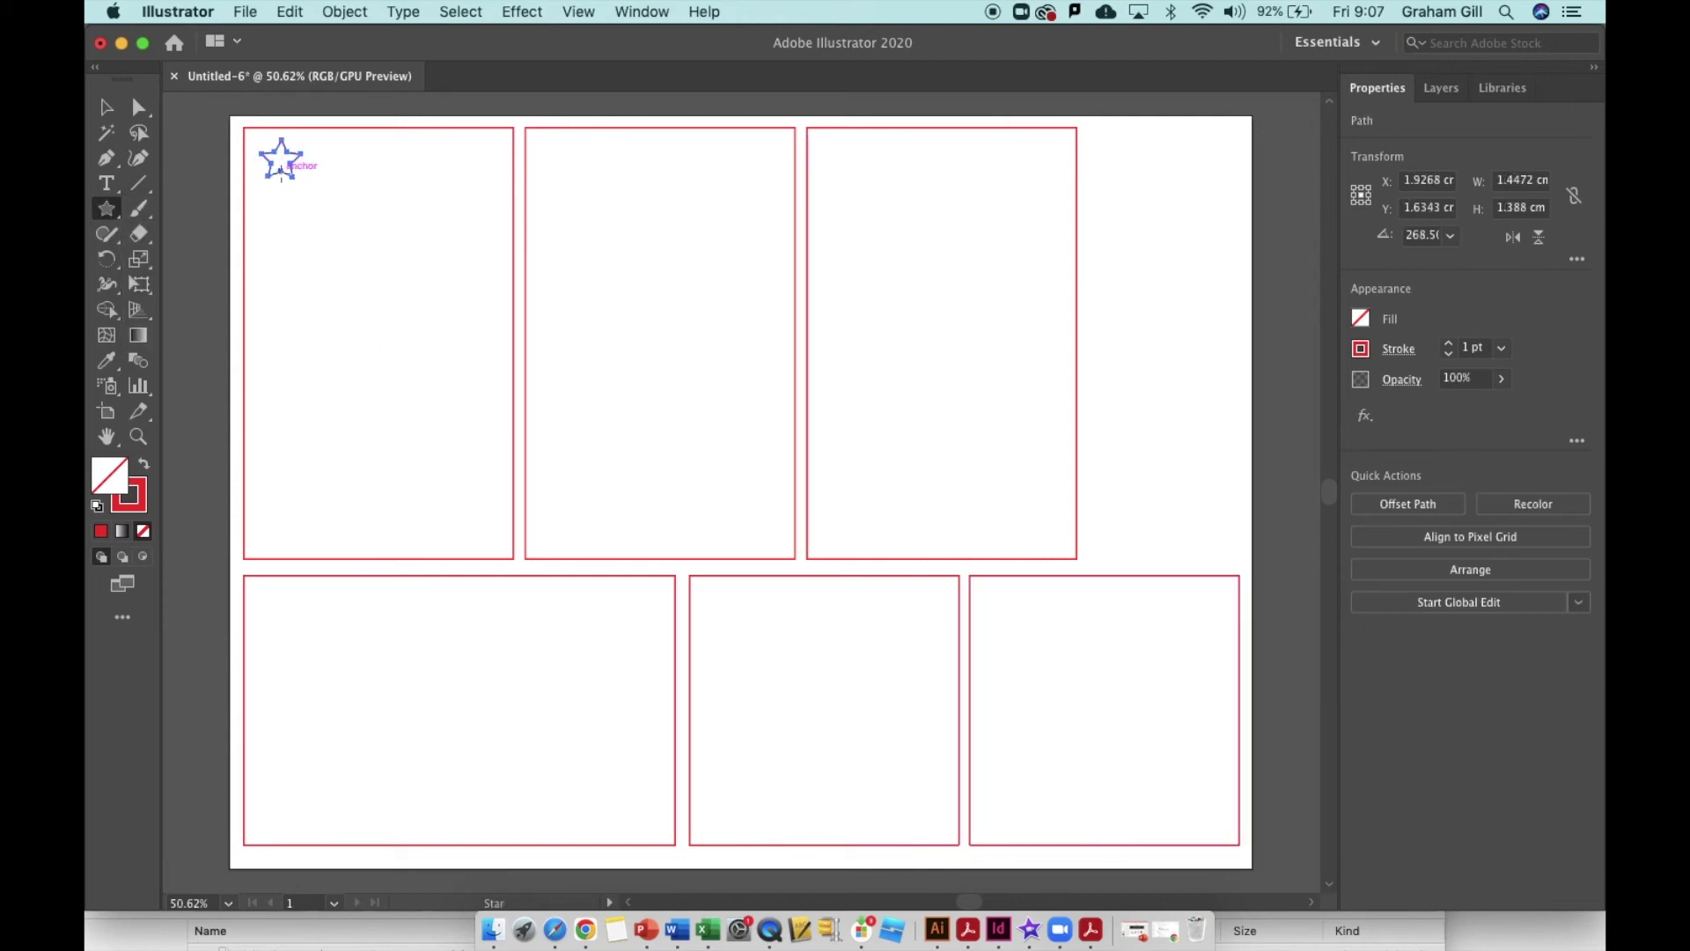
{"action": "key", "text": "super"}
{"action": "key", "text": "super+v"}
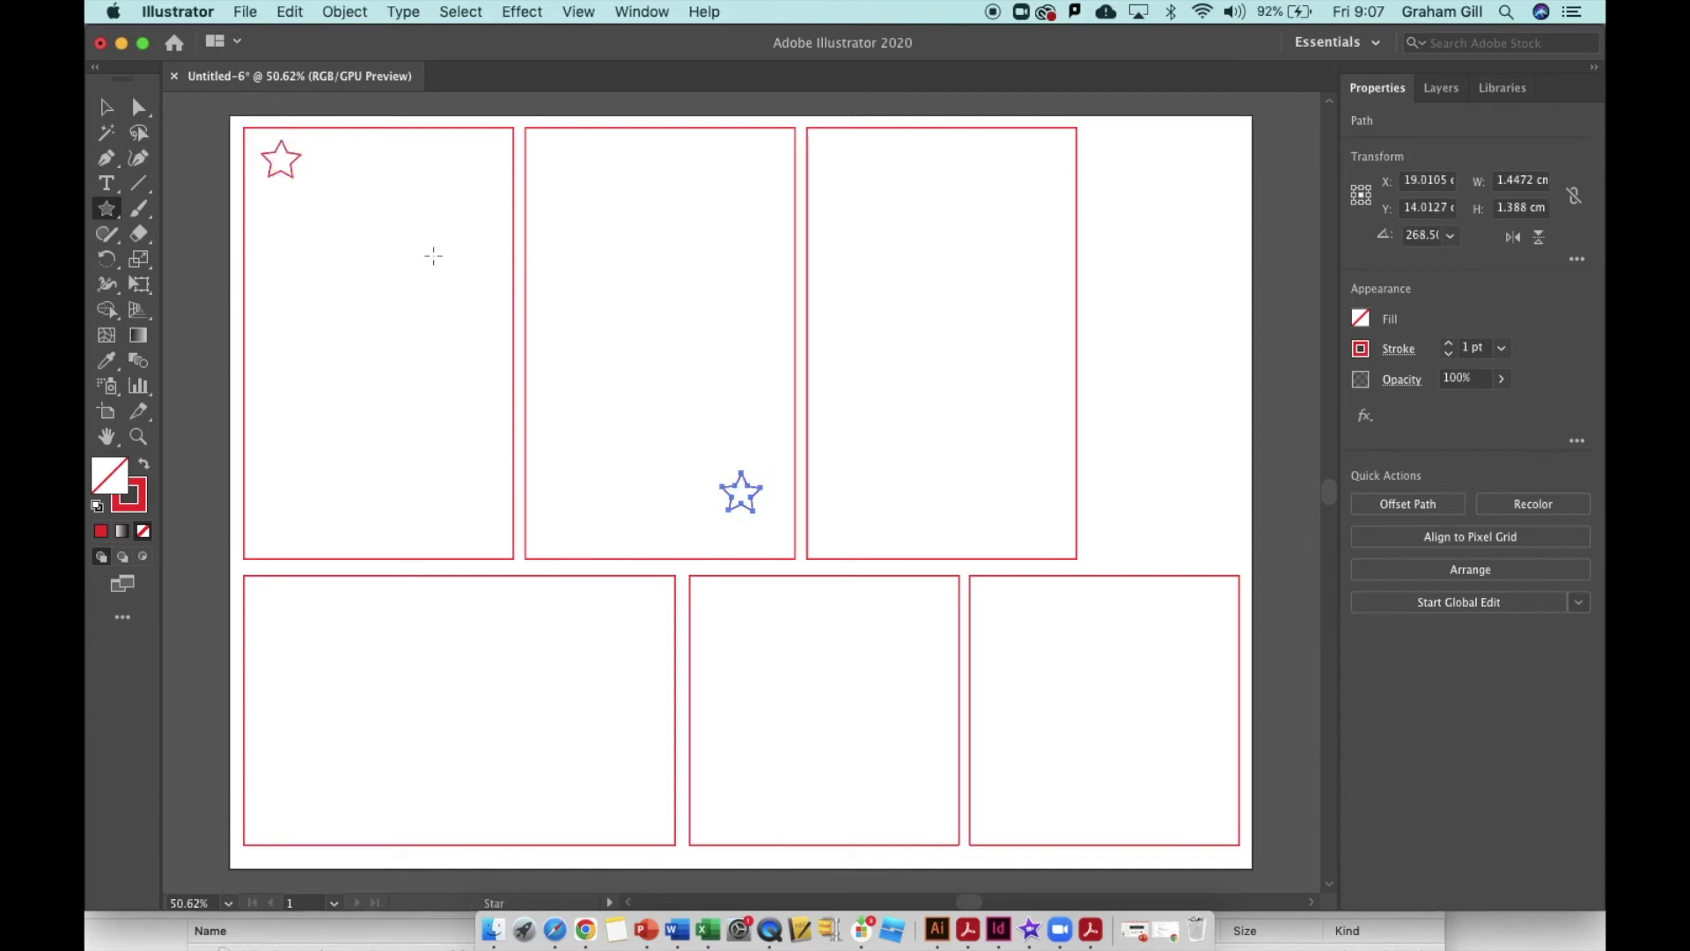
{"action": "key", "text": "v"}
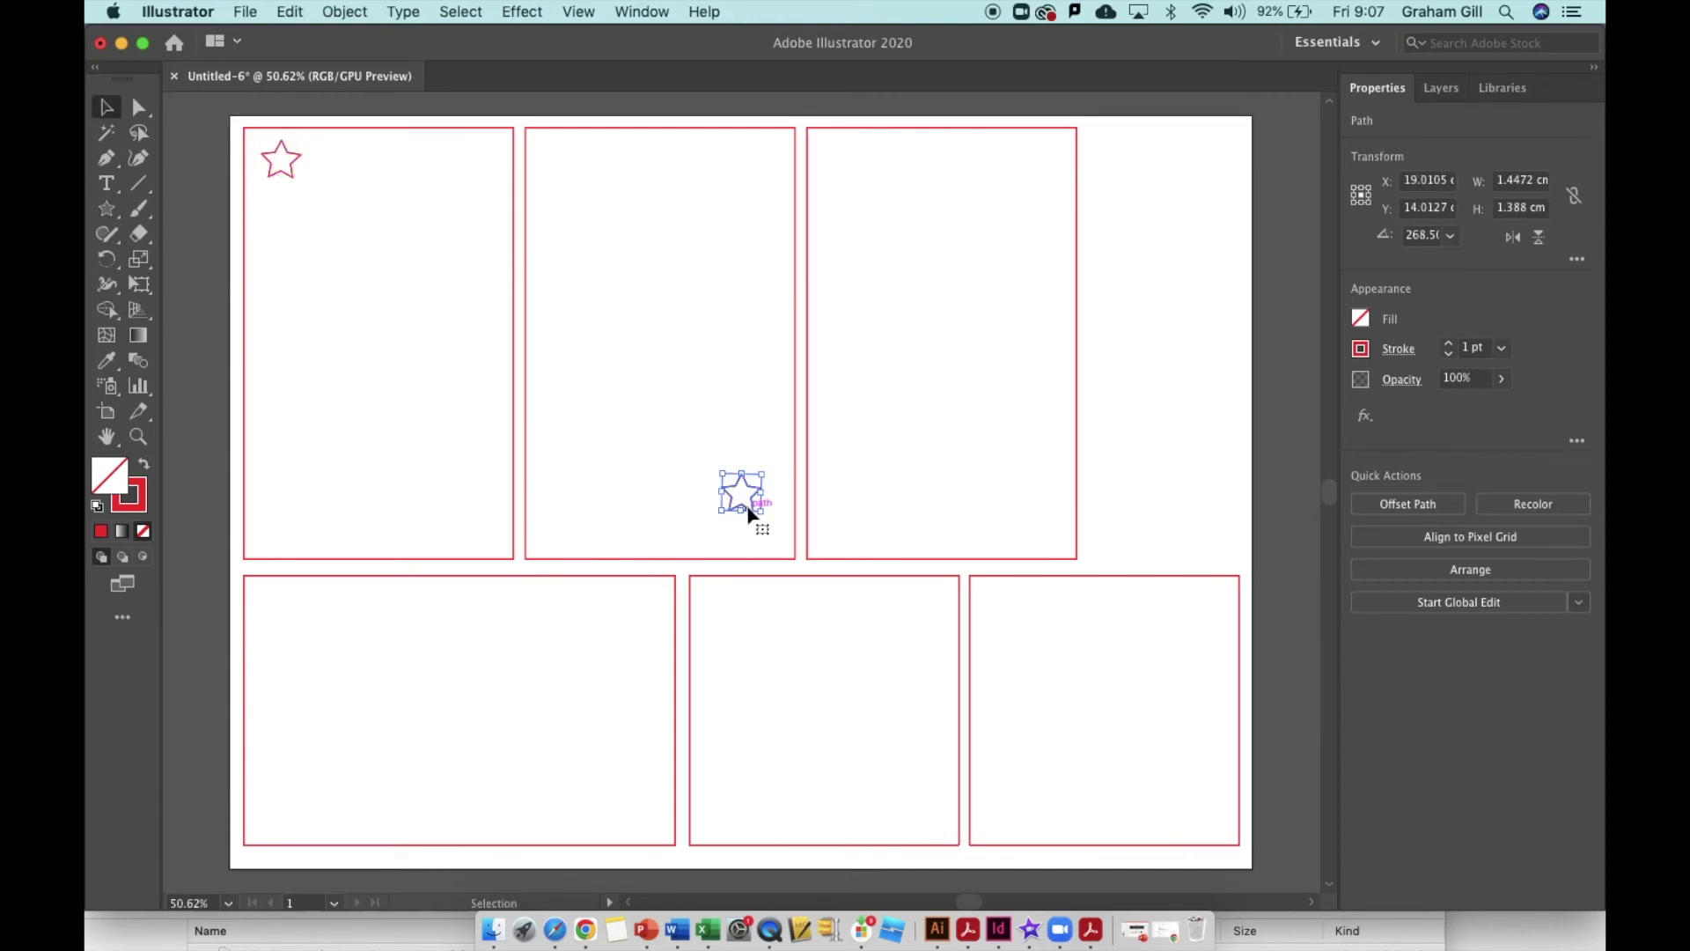
{"action": "left_click_drag", "start_coordinate": [748, 508], "coordinate": [482, 181]}
Paste a larger star copy into the middle of the first panel
{"action": "key", "text": "a"}
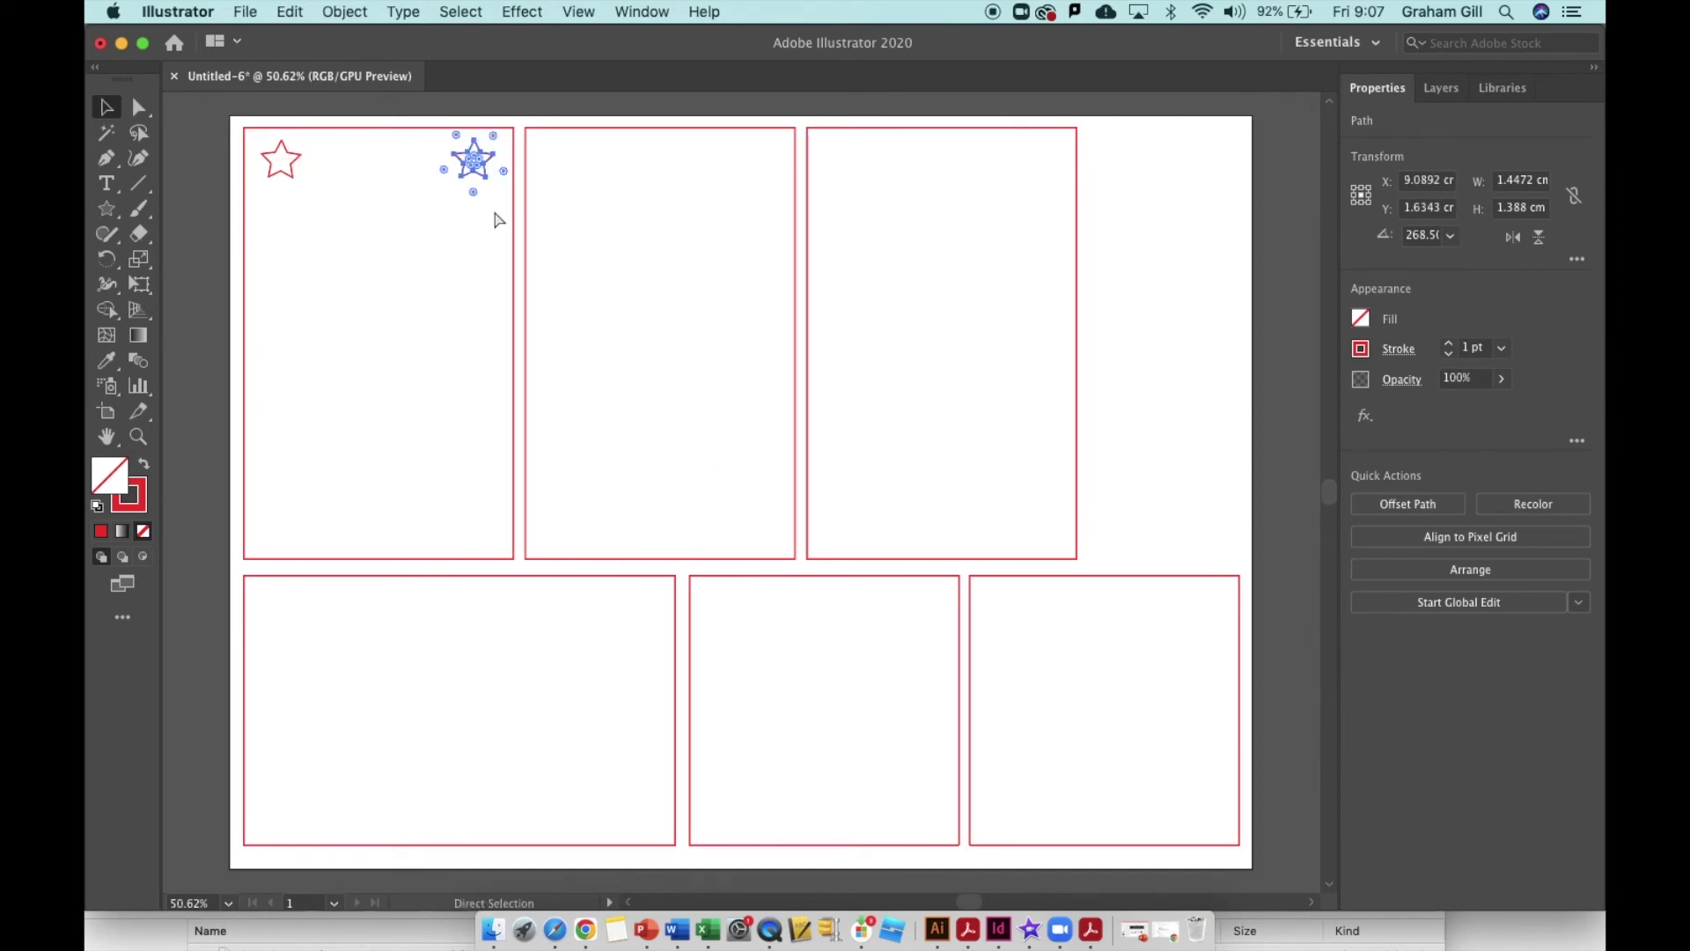
{"action": "key", "text": "super+v"}
{"action": "key", "text": "v"}
{"action": "left_click_drag", "start_coordinate": [736, 494], "coordinate": [416, 321]}
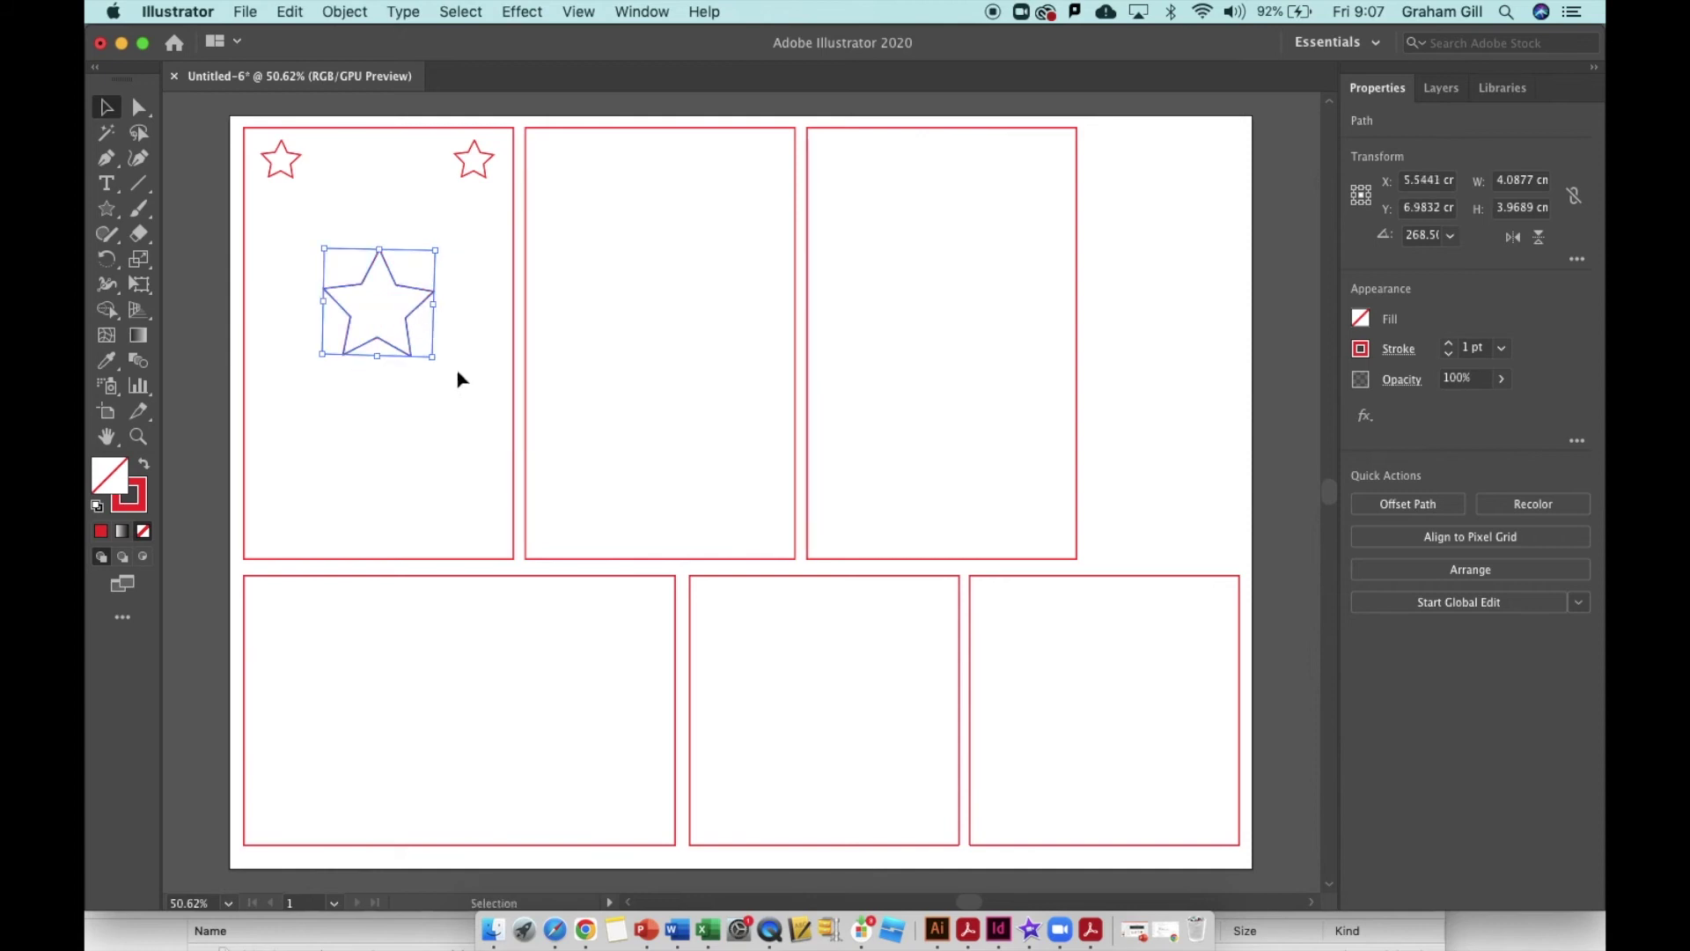
{"action": "left_click", "coordinate": [385, 437]}
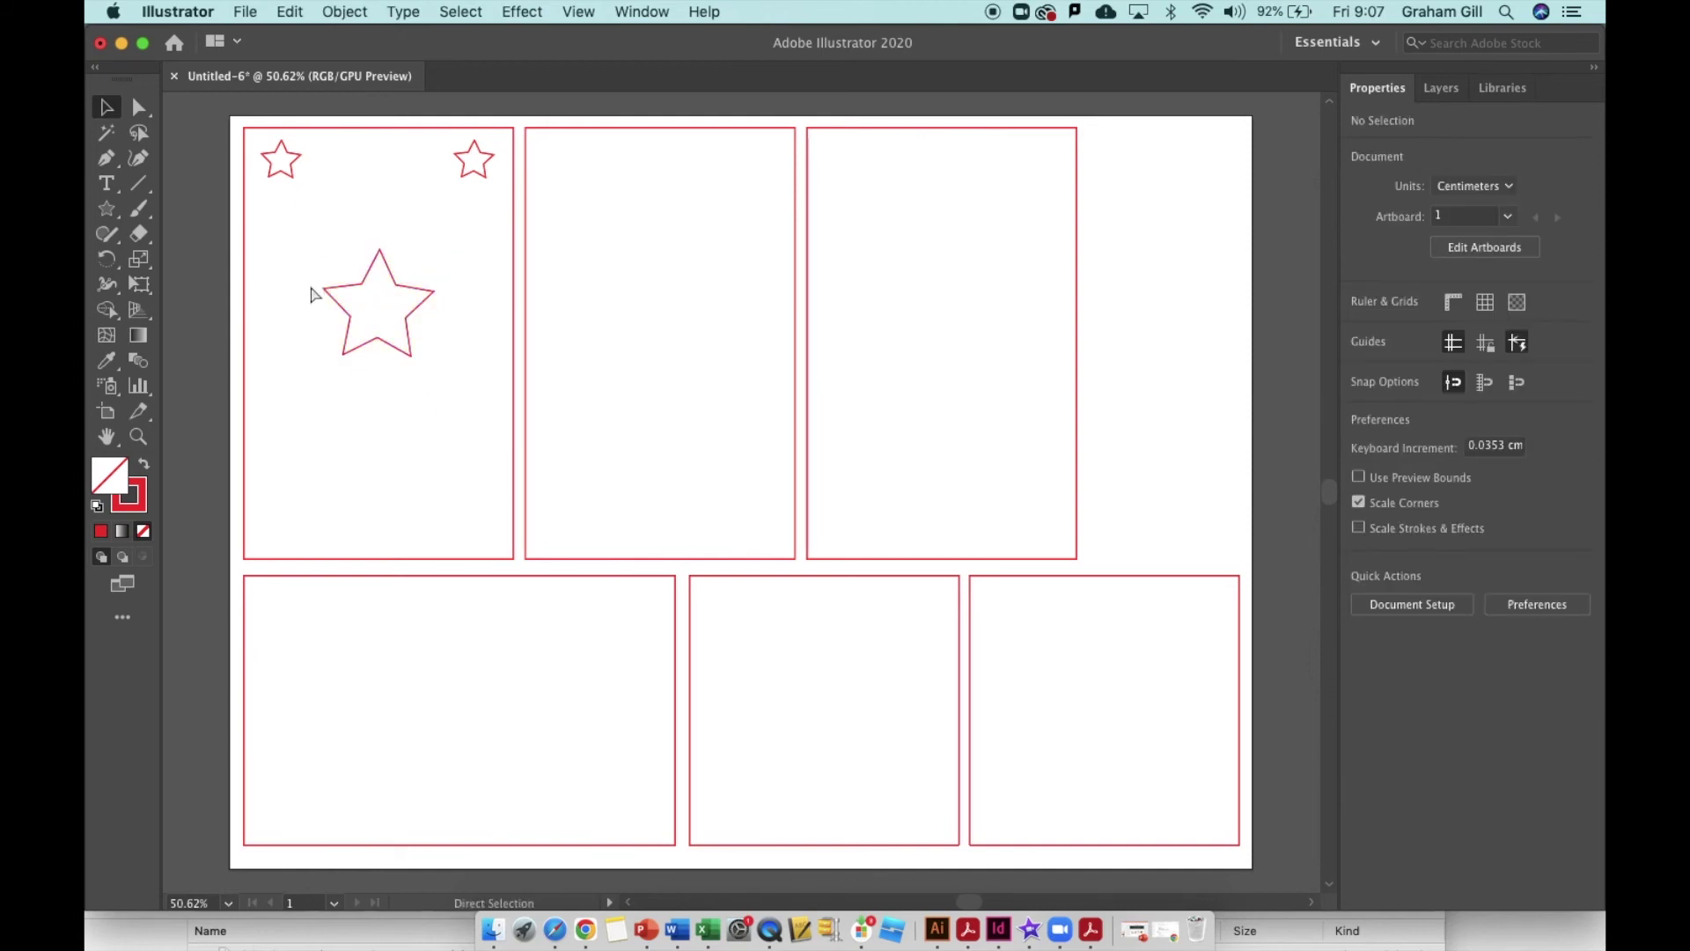
Paste a small star at the first panel's lower left and make its outline blue 0000FF
{"action": "key", "text": "super+v"}
{"action": "left_click_drag", "start_coordinate": [748, 498], "coordinate": [300, 441]}
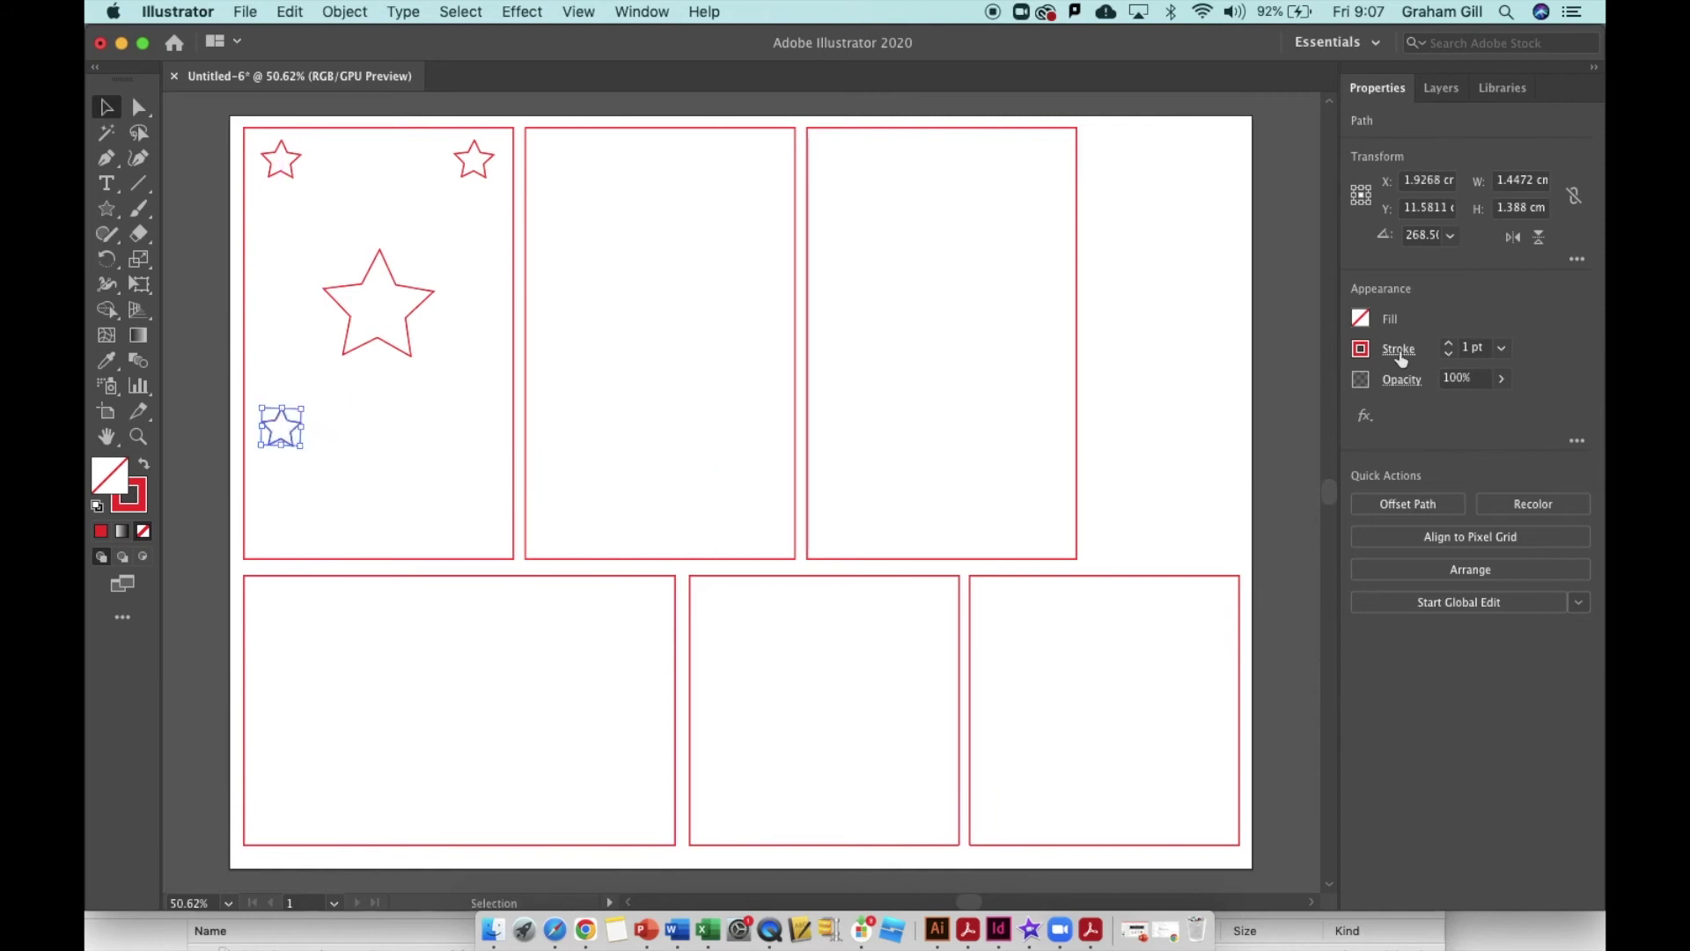
{"action": "left_click", "coordinate": [1361, 348]}
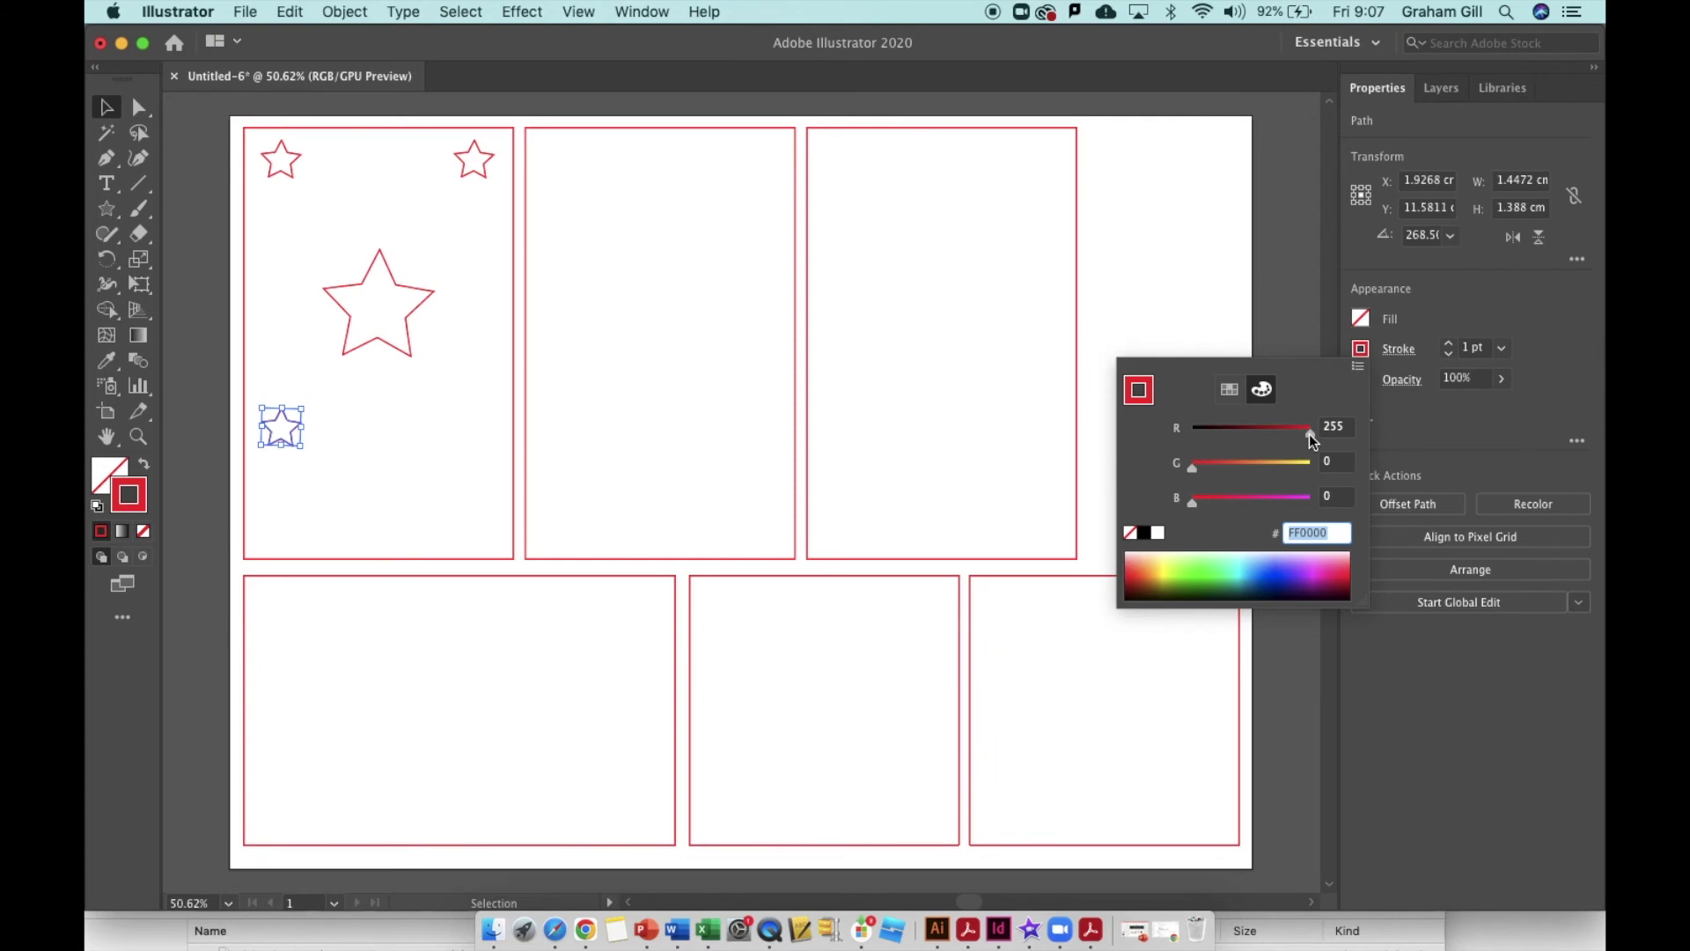
{"action": "left_click_drag", "start_coordinate": [1309, 435], "coordinate": [1190, 433]}
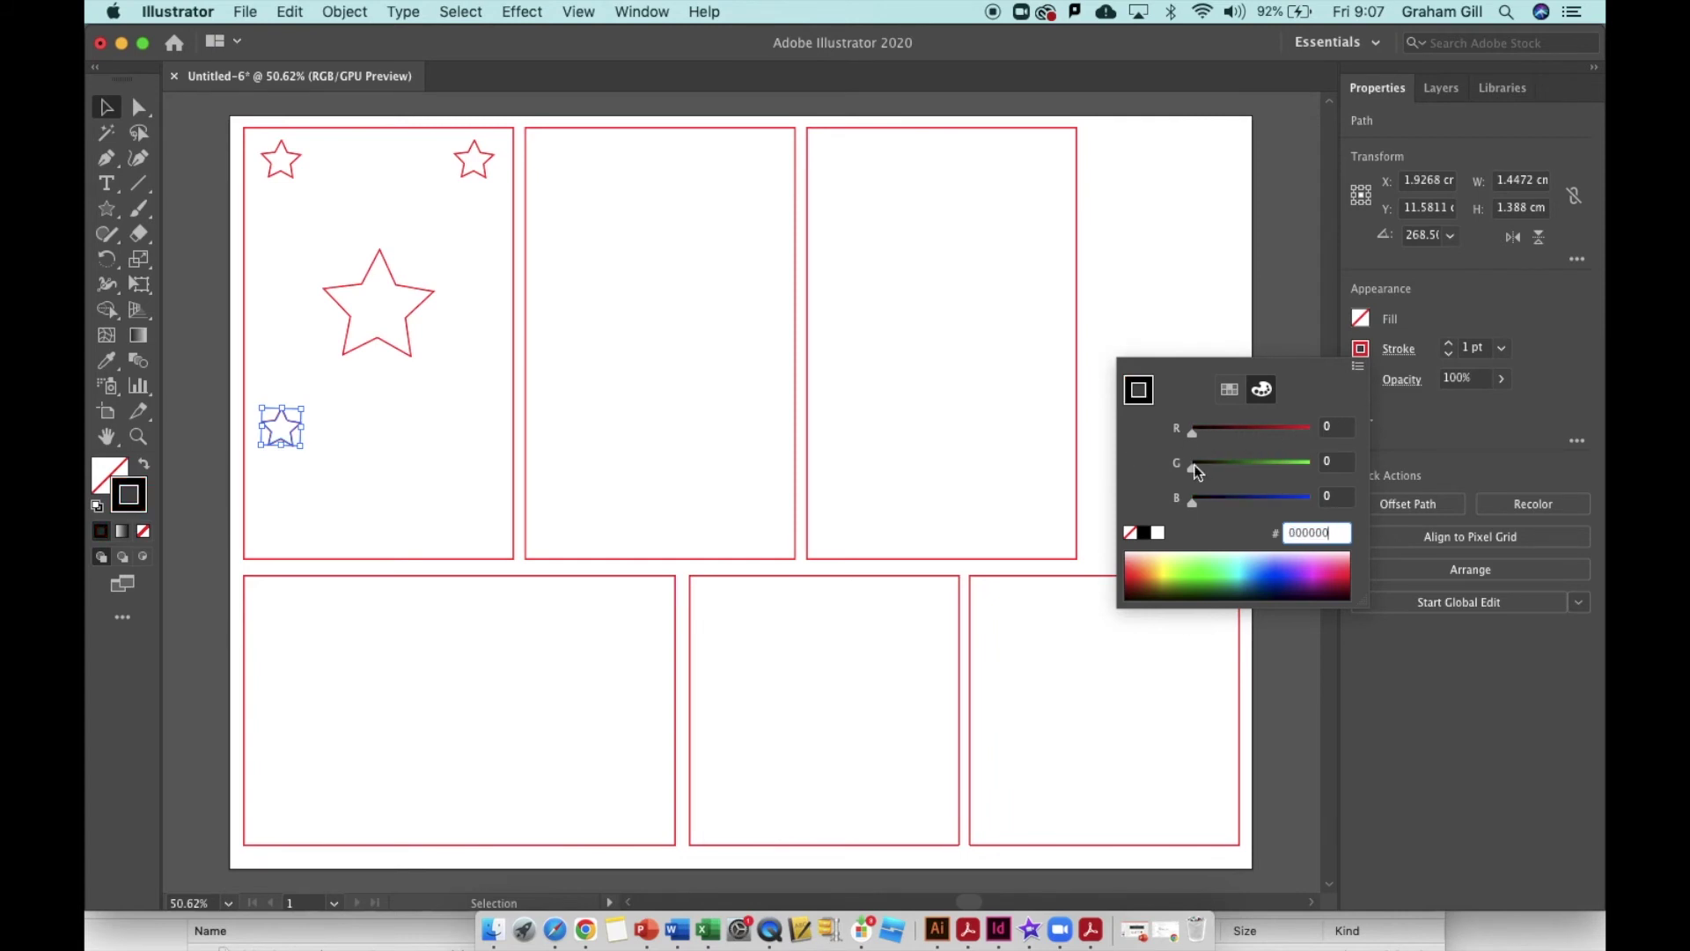
{"action": "left_click_drag", "start_coordinate": [1191, 504], "coordinate": [1331, 505]}
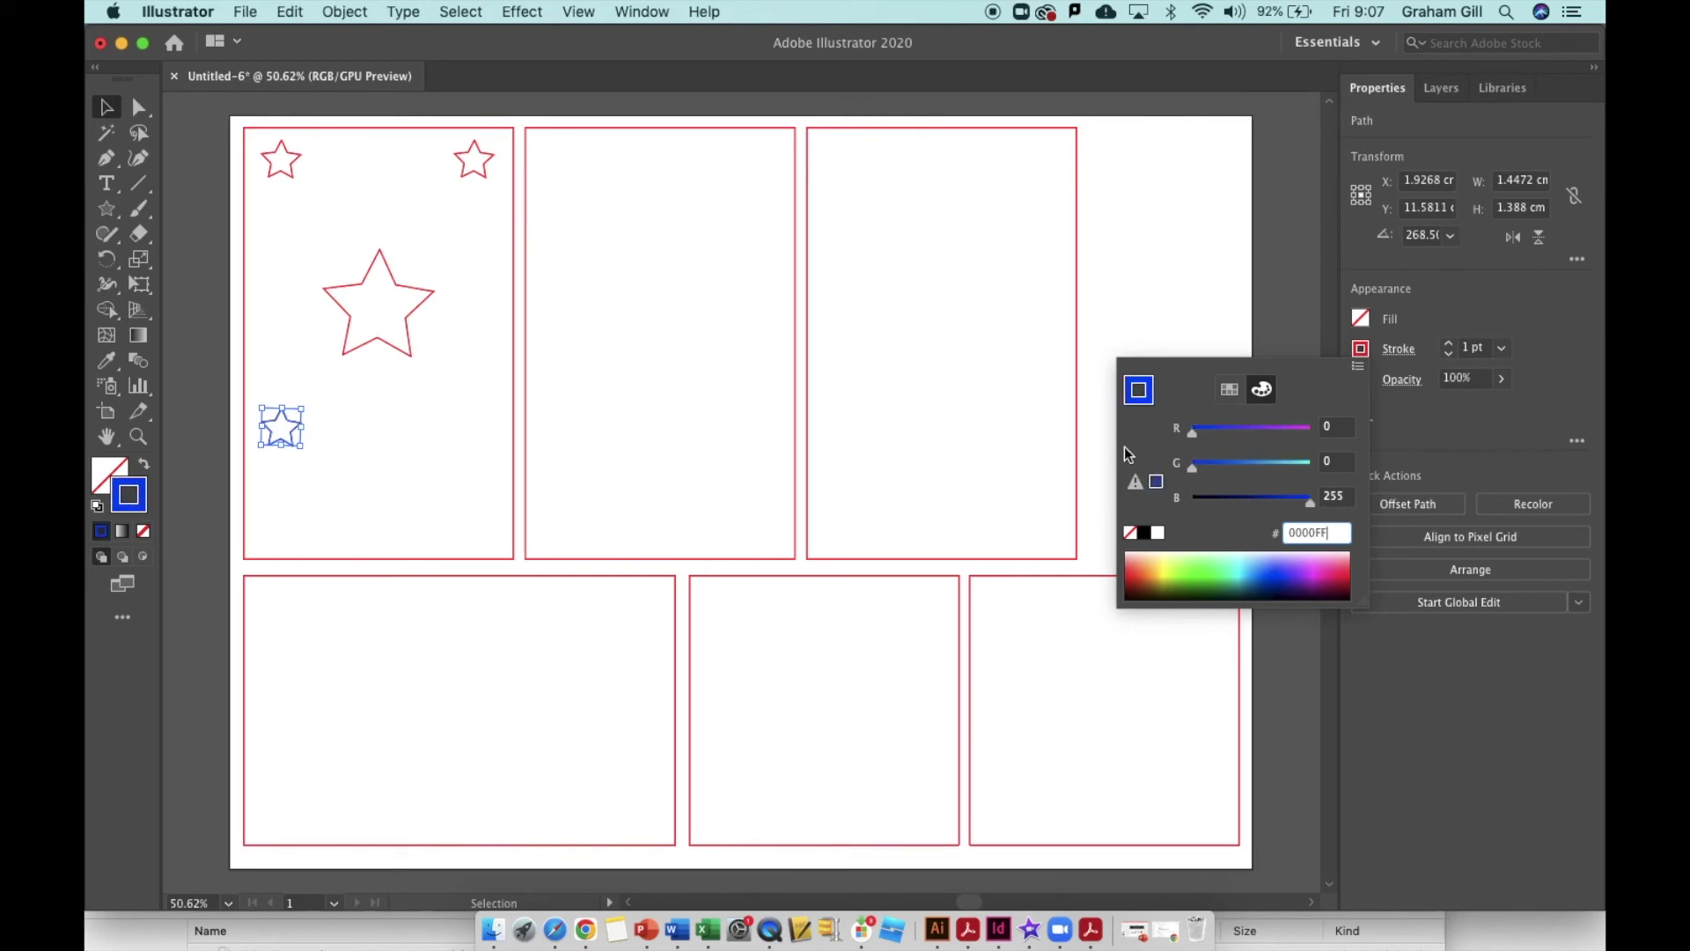
{"action": "left_click", "coordinate": [1183, 233]}
{"action": "left_click", "coordinate": [1183, 234]}
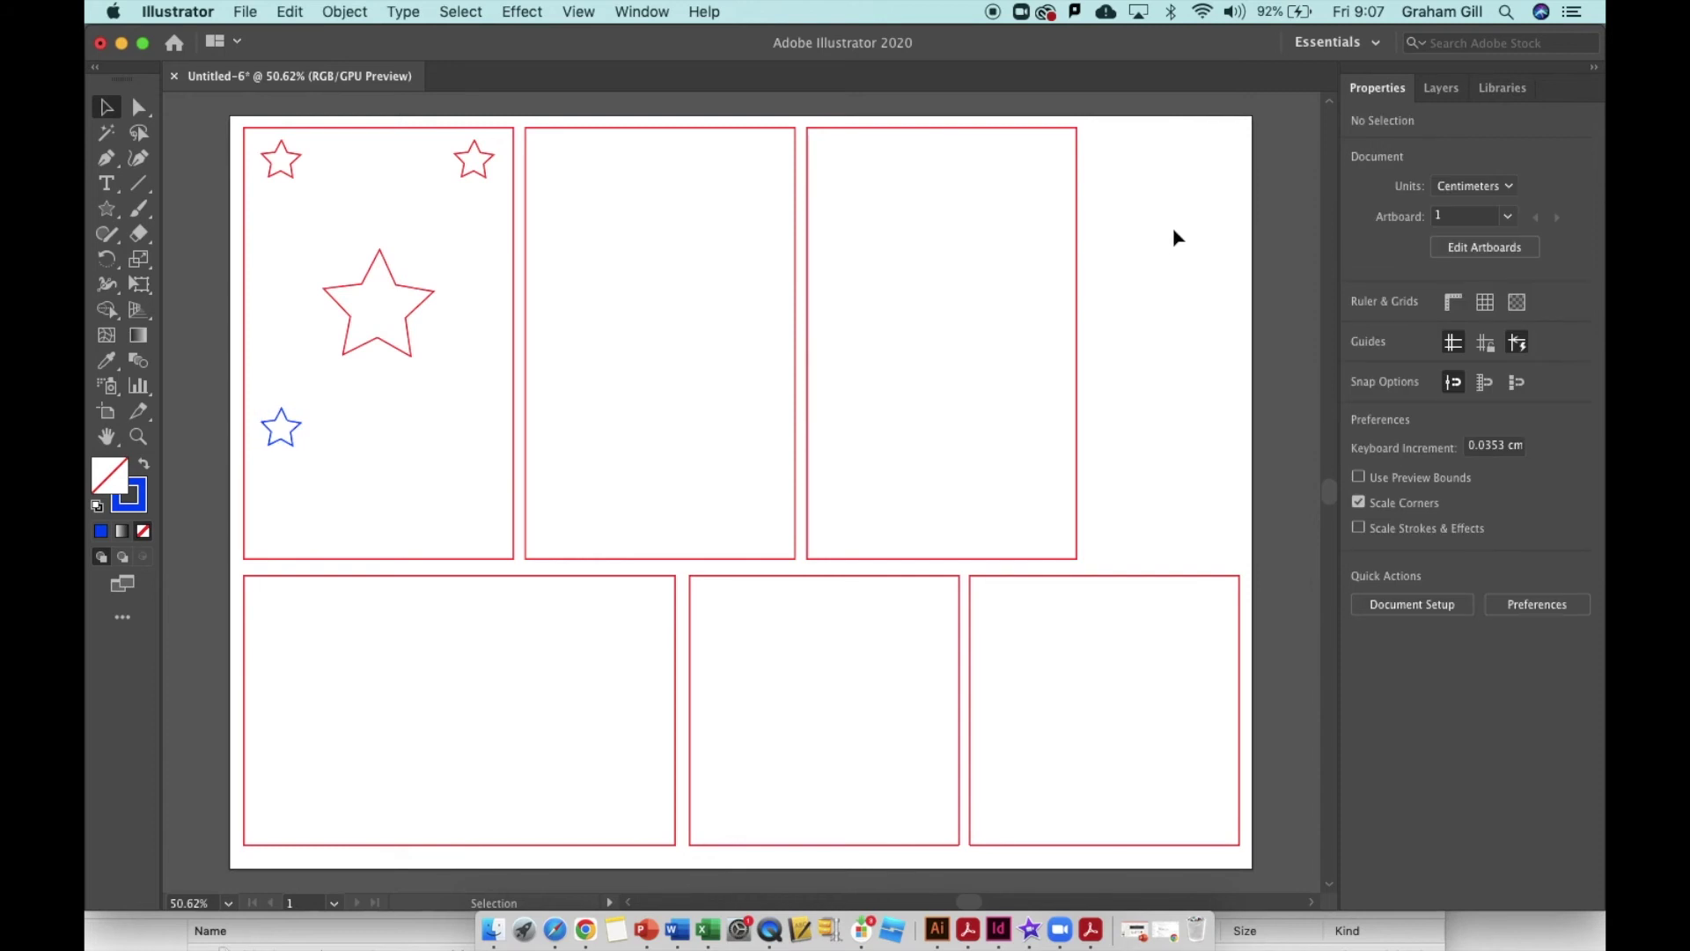
Duplicate the blue star to the panel's lower right and top centre
{"action": "left_click", "coordinate": [292, 430]}
{"action": "left_click_drag", "start_coordinate": [292, 430], "coordinate": [465, 448]}
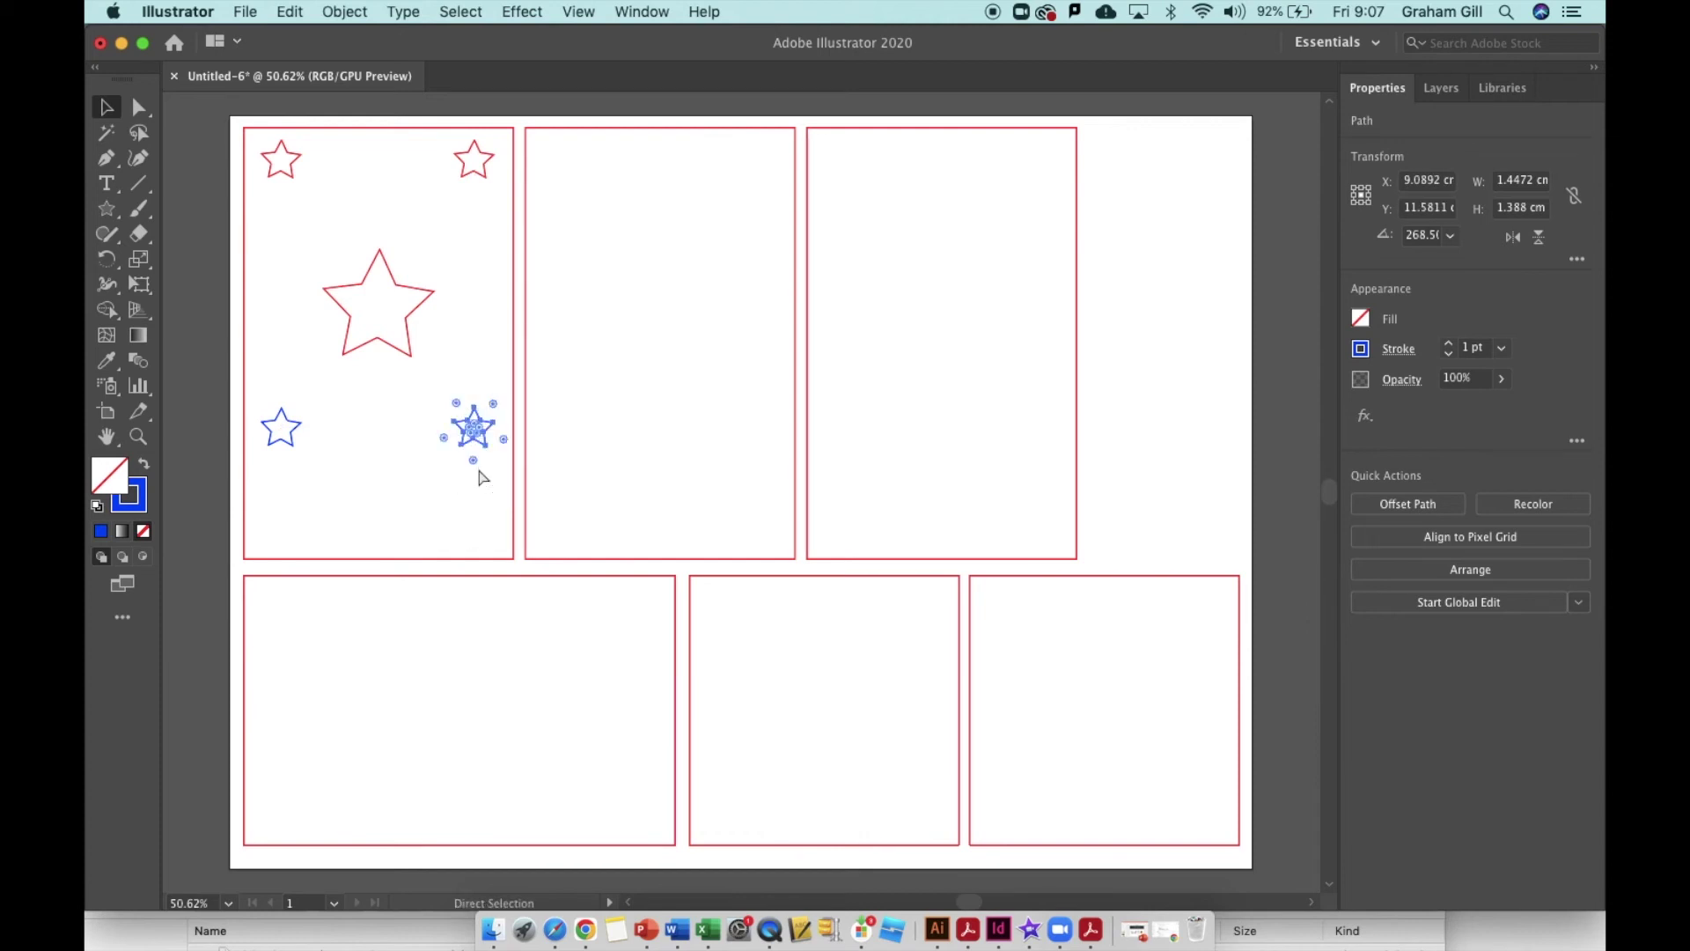
{"action": "key", "text": "super+z"}
{"action": "mouse_move", "coordinate": [743, 493]}
{"action": "left_mouse_down"}
{"action": "mouse_move", "coordinate": [660, 472]}
{"action": "mouse_move", "coordinate": [390, 162]}
{"action": "left_mouse_up"}
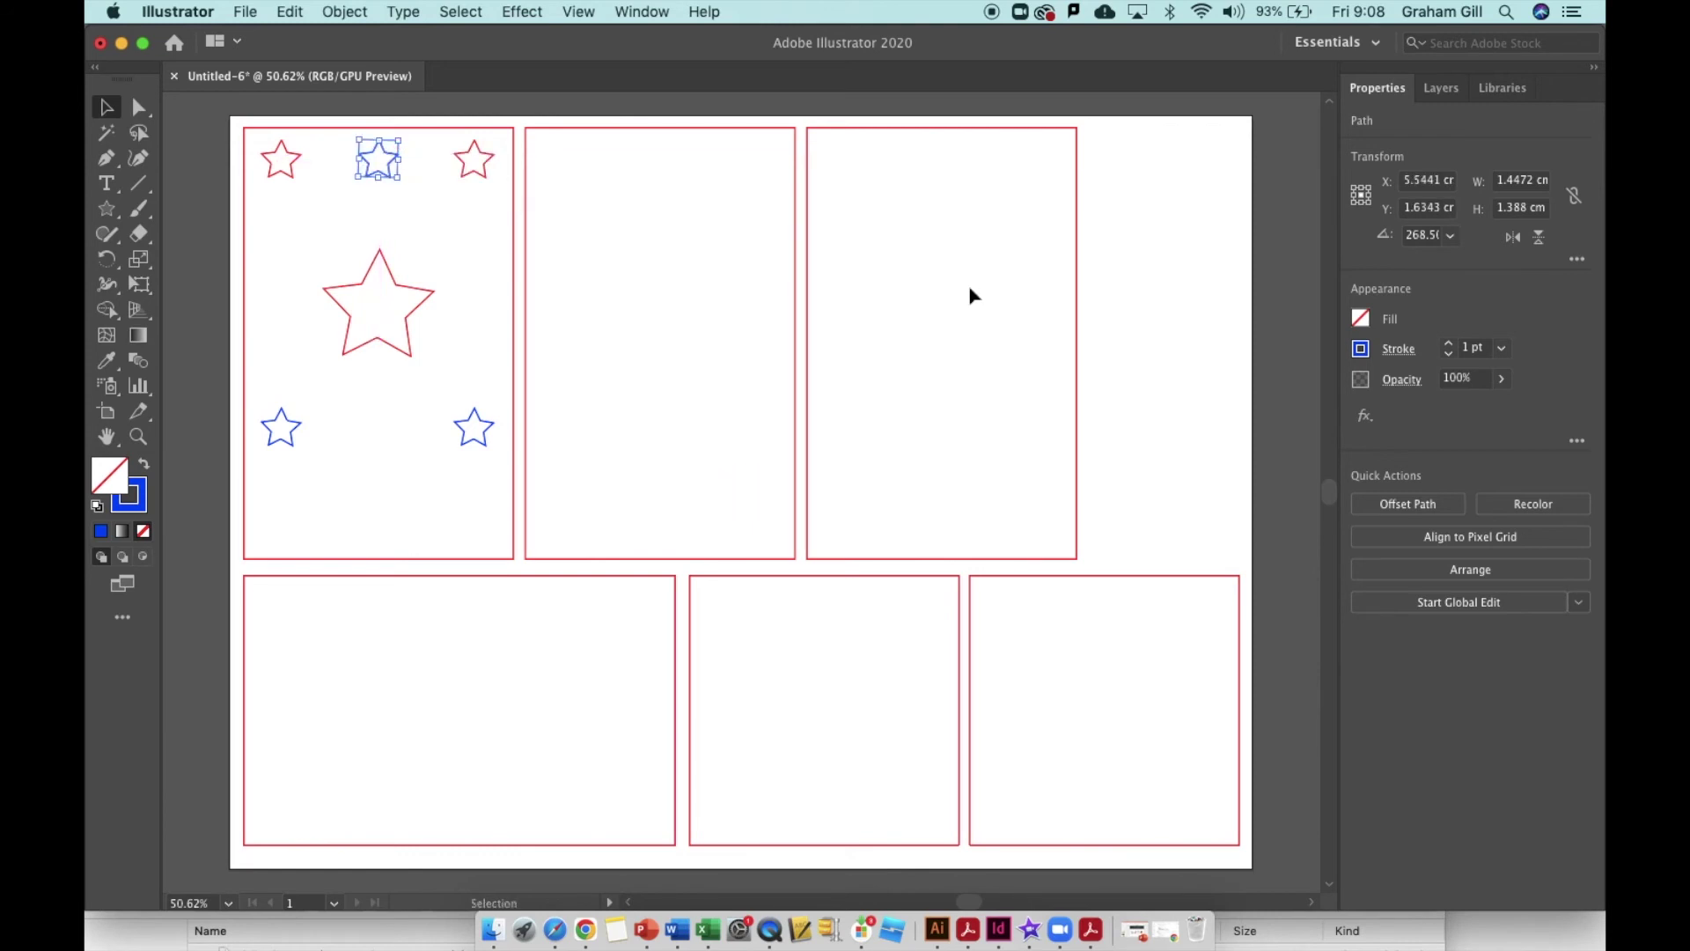
{"action": "left_click", "coordinate": [1360, 349]}
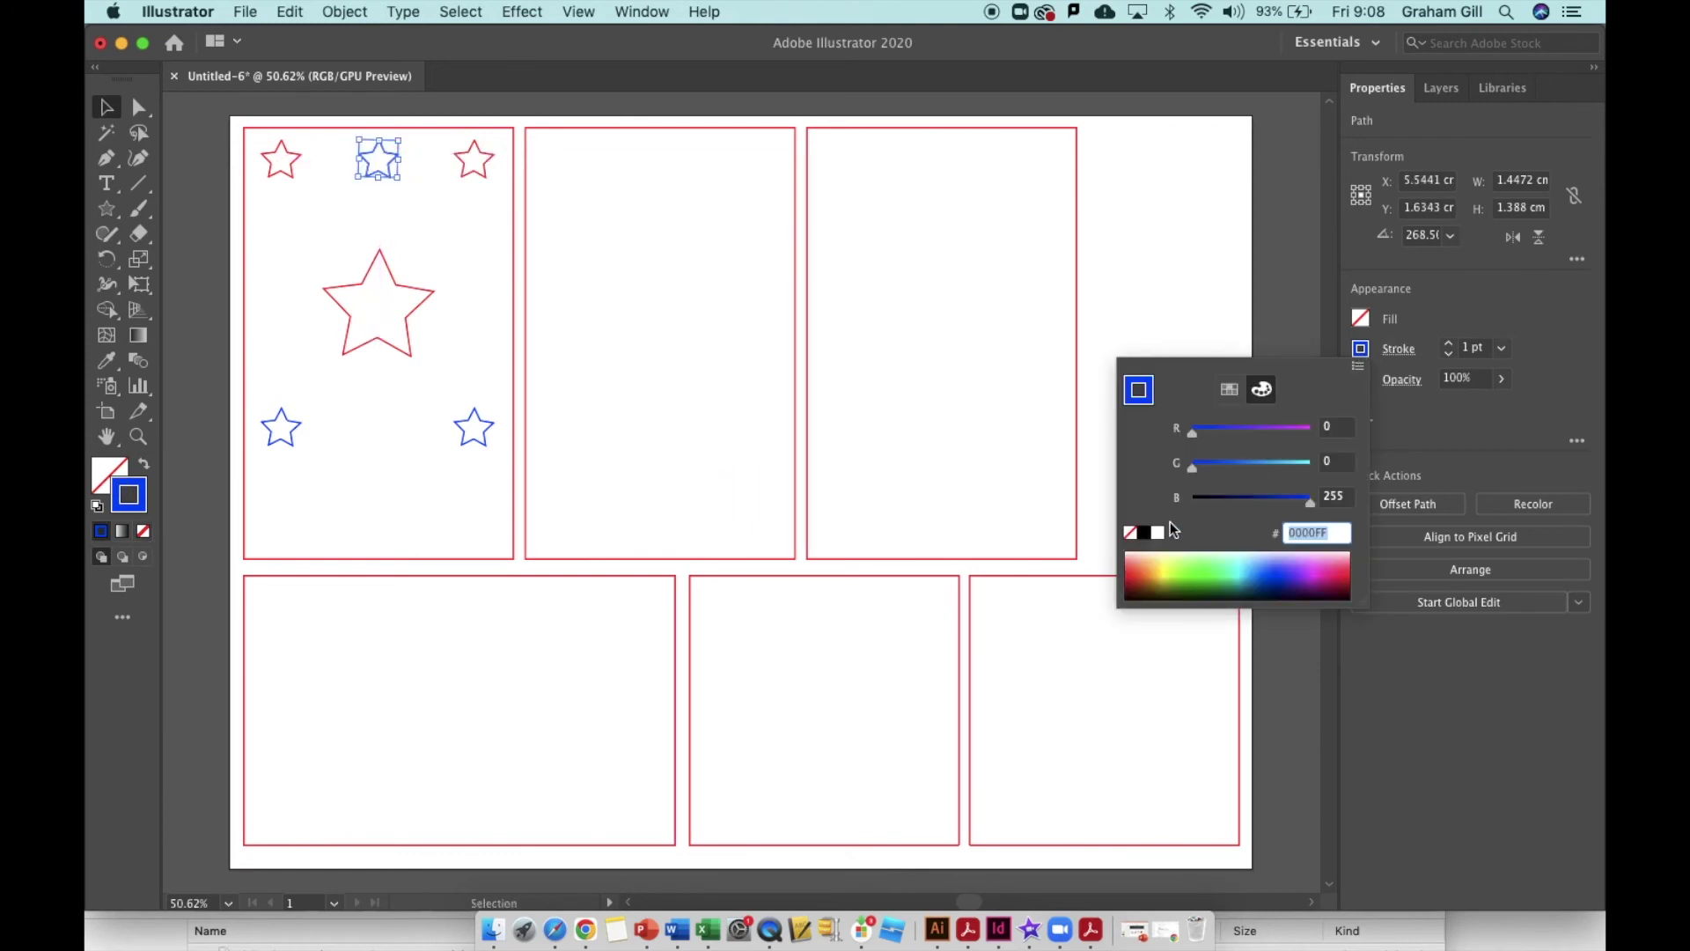
Remove the top-centre star's outline and fill it with solid black 000000
{"action": "left_click", "coordinate": [1132, 534]}
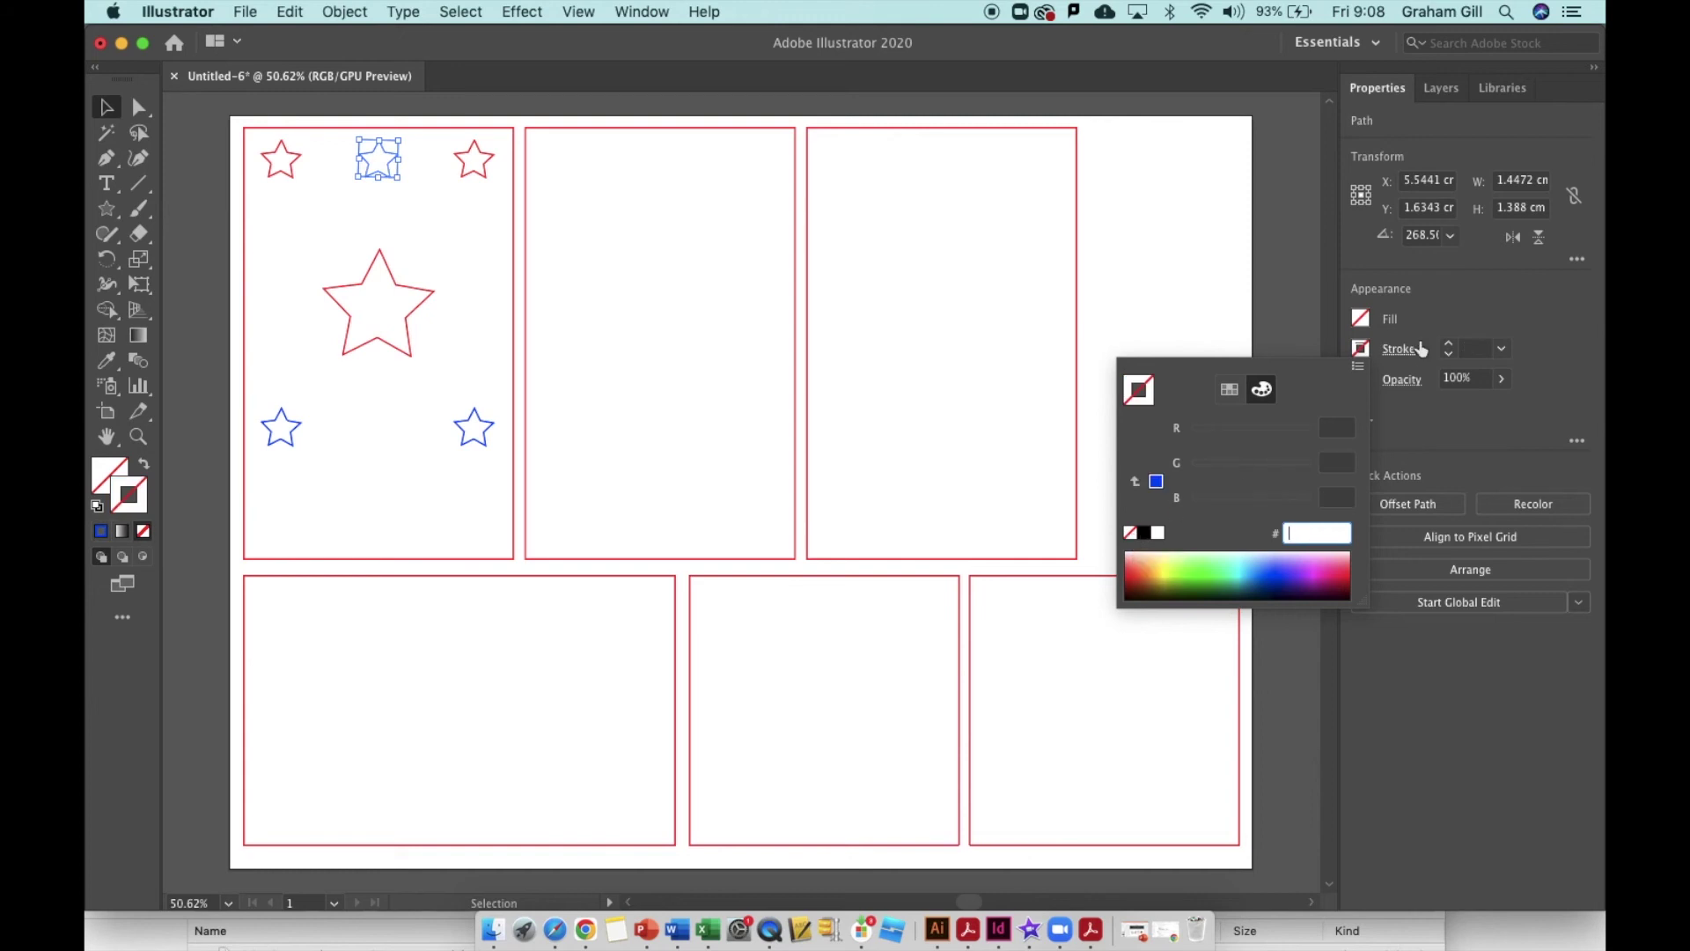
{"action": "left_click", "coordinate": [1360, 318]}
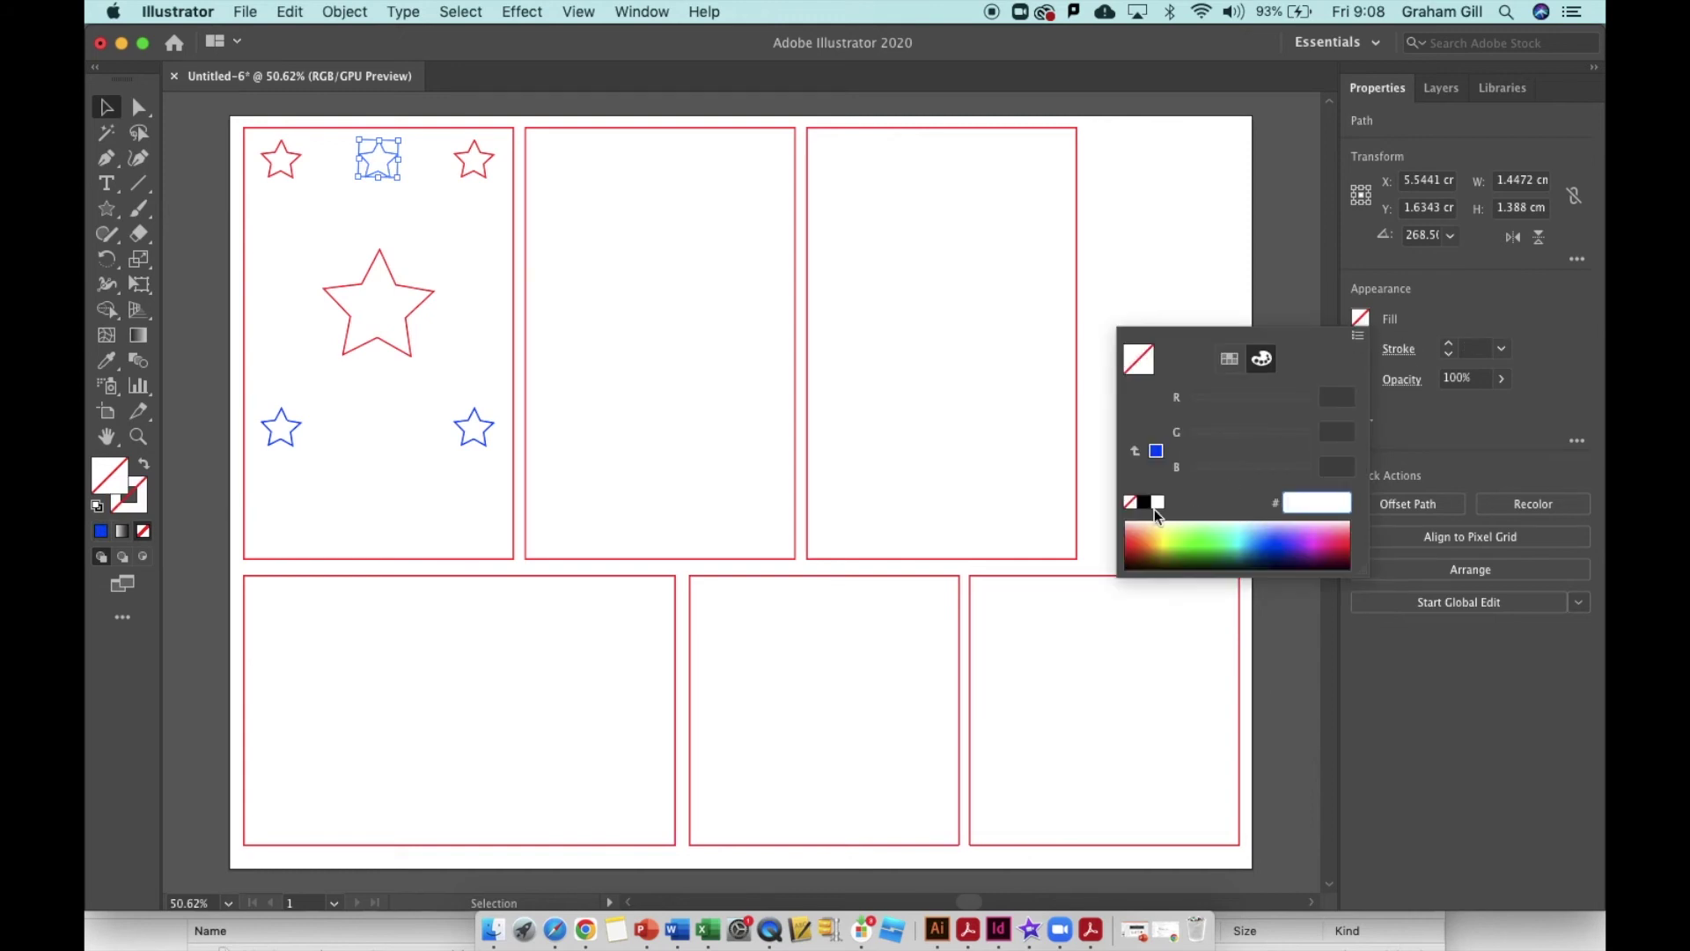
{"action": "left_click", "coordinate": [1144, 504]}
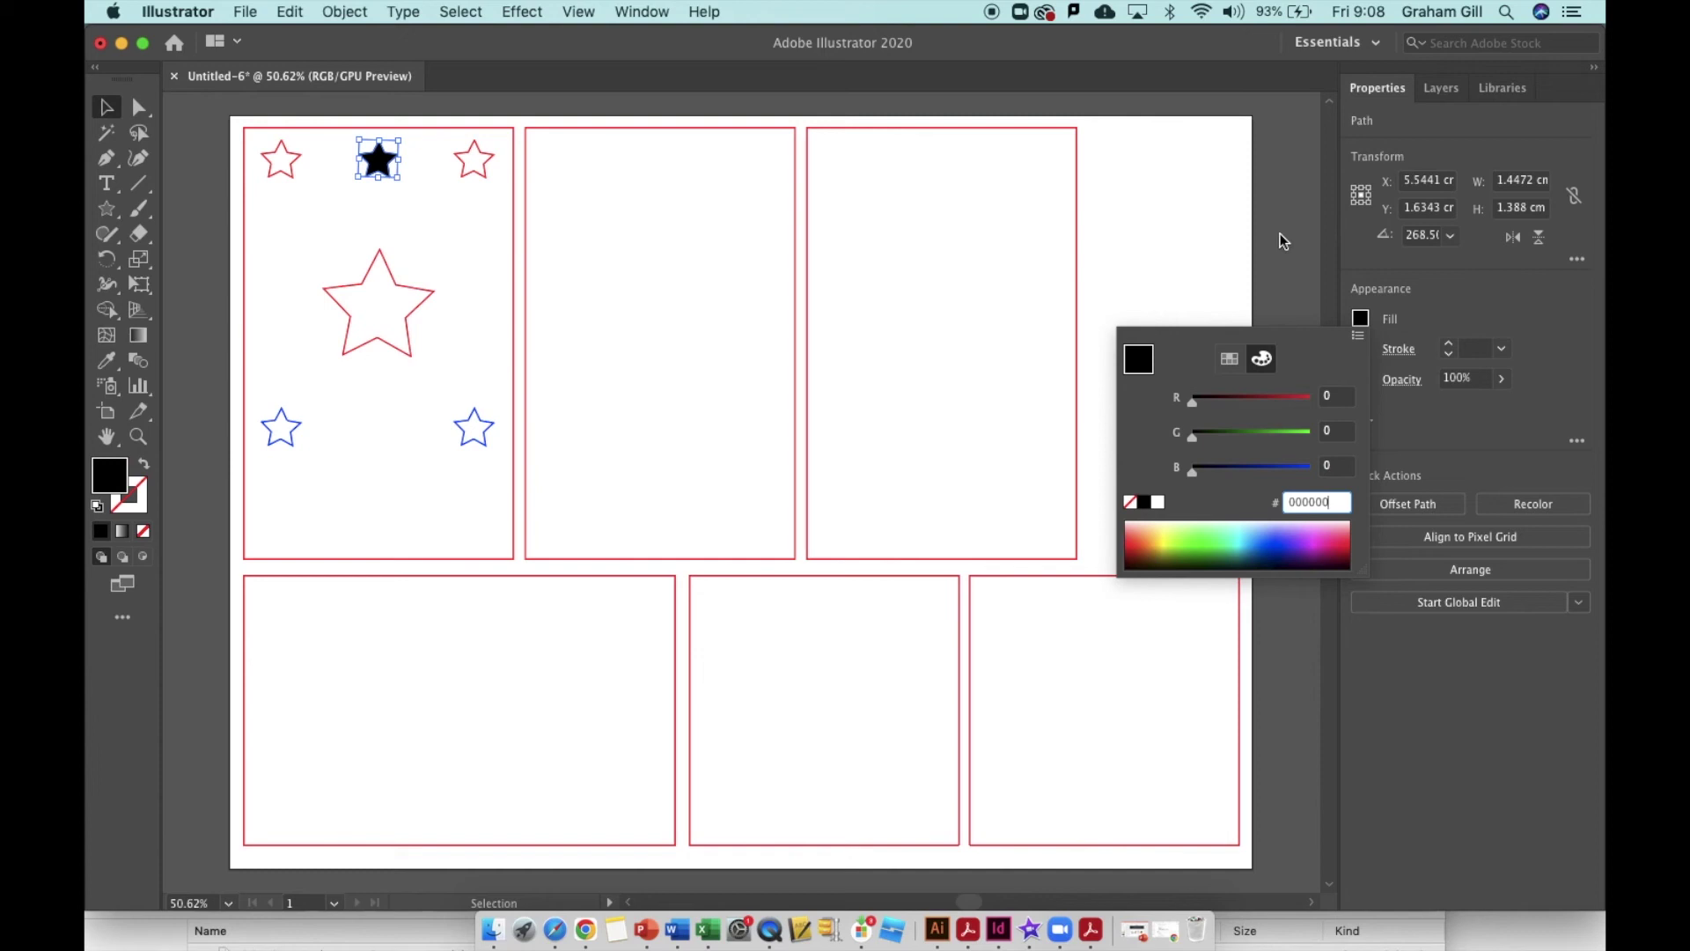
{"action": "left_click", "coordinate": [1219, 230]}
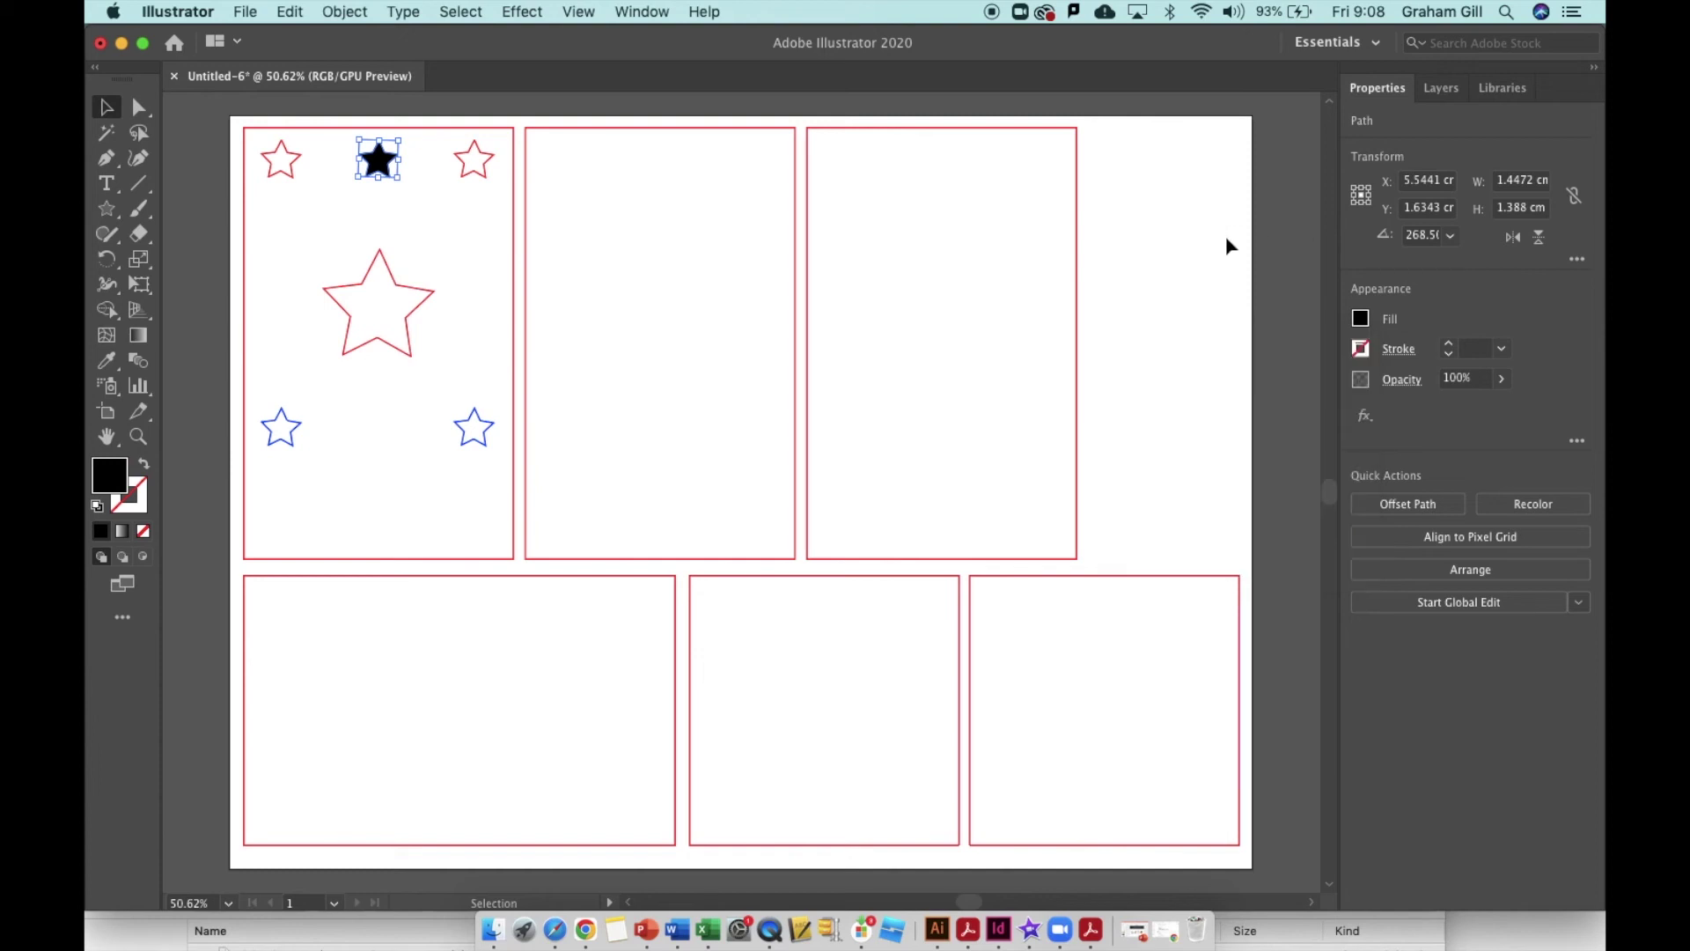
{"action": "left_click", "coordinate": [1223, 236]}
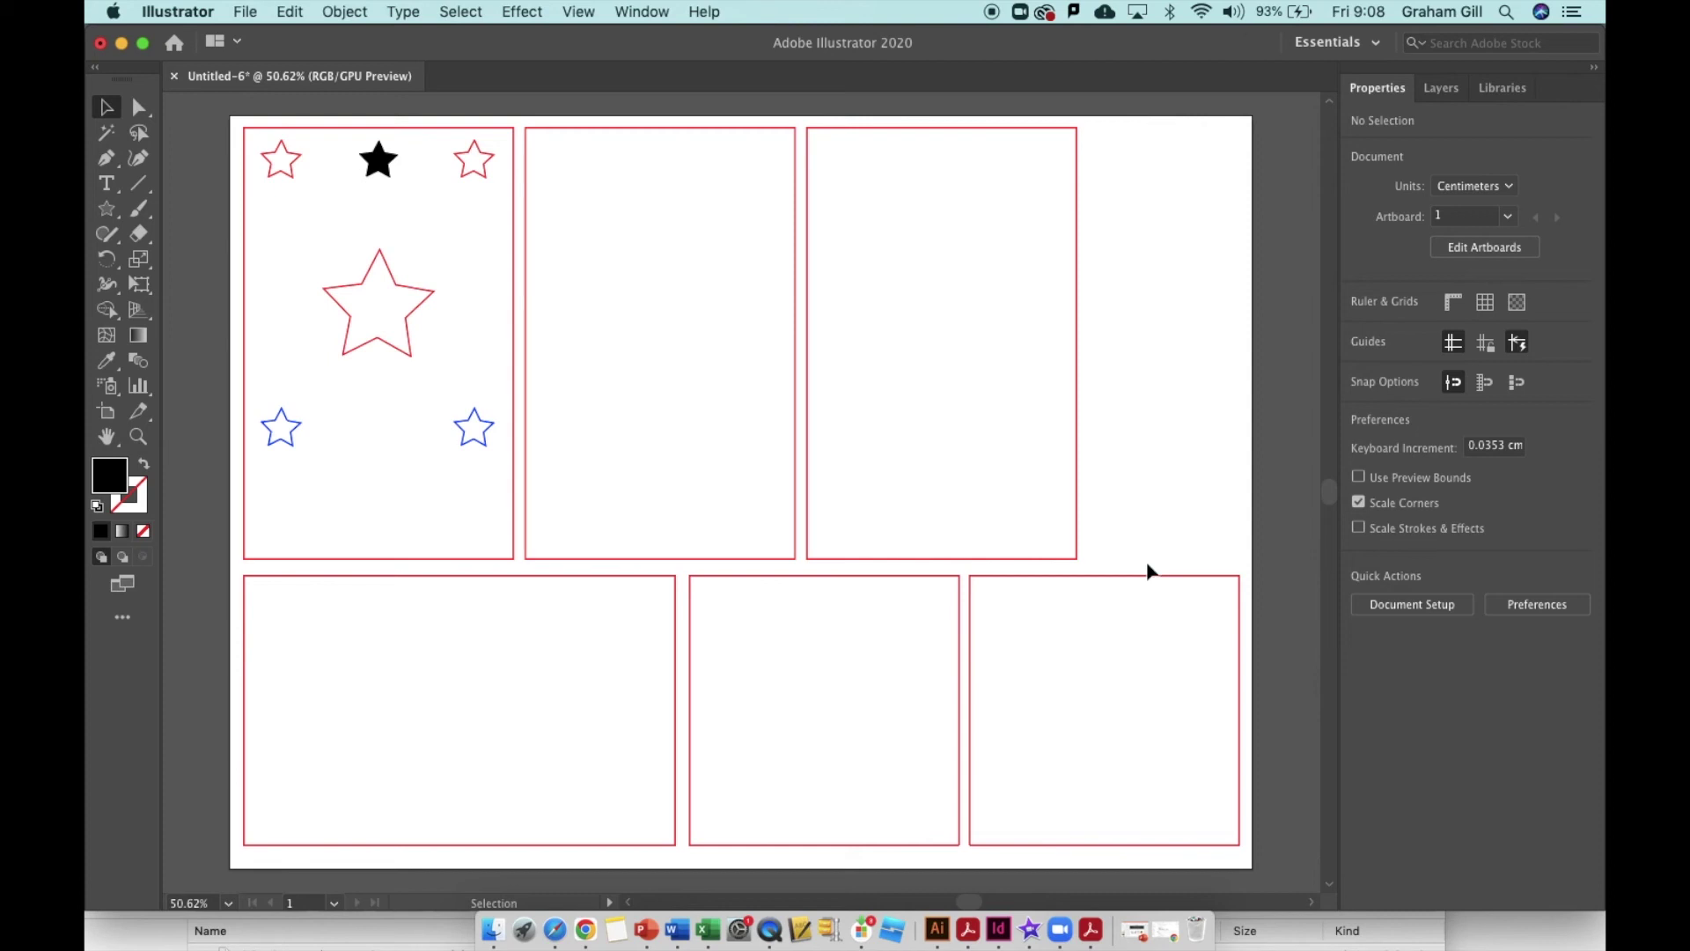
Delete the two empty top panels and fill both slots with copies of the star-decorated panel
{"action": "left_click_drag", "start_coordinate": [1144, 568], "coordinate": [521, 239]}
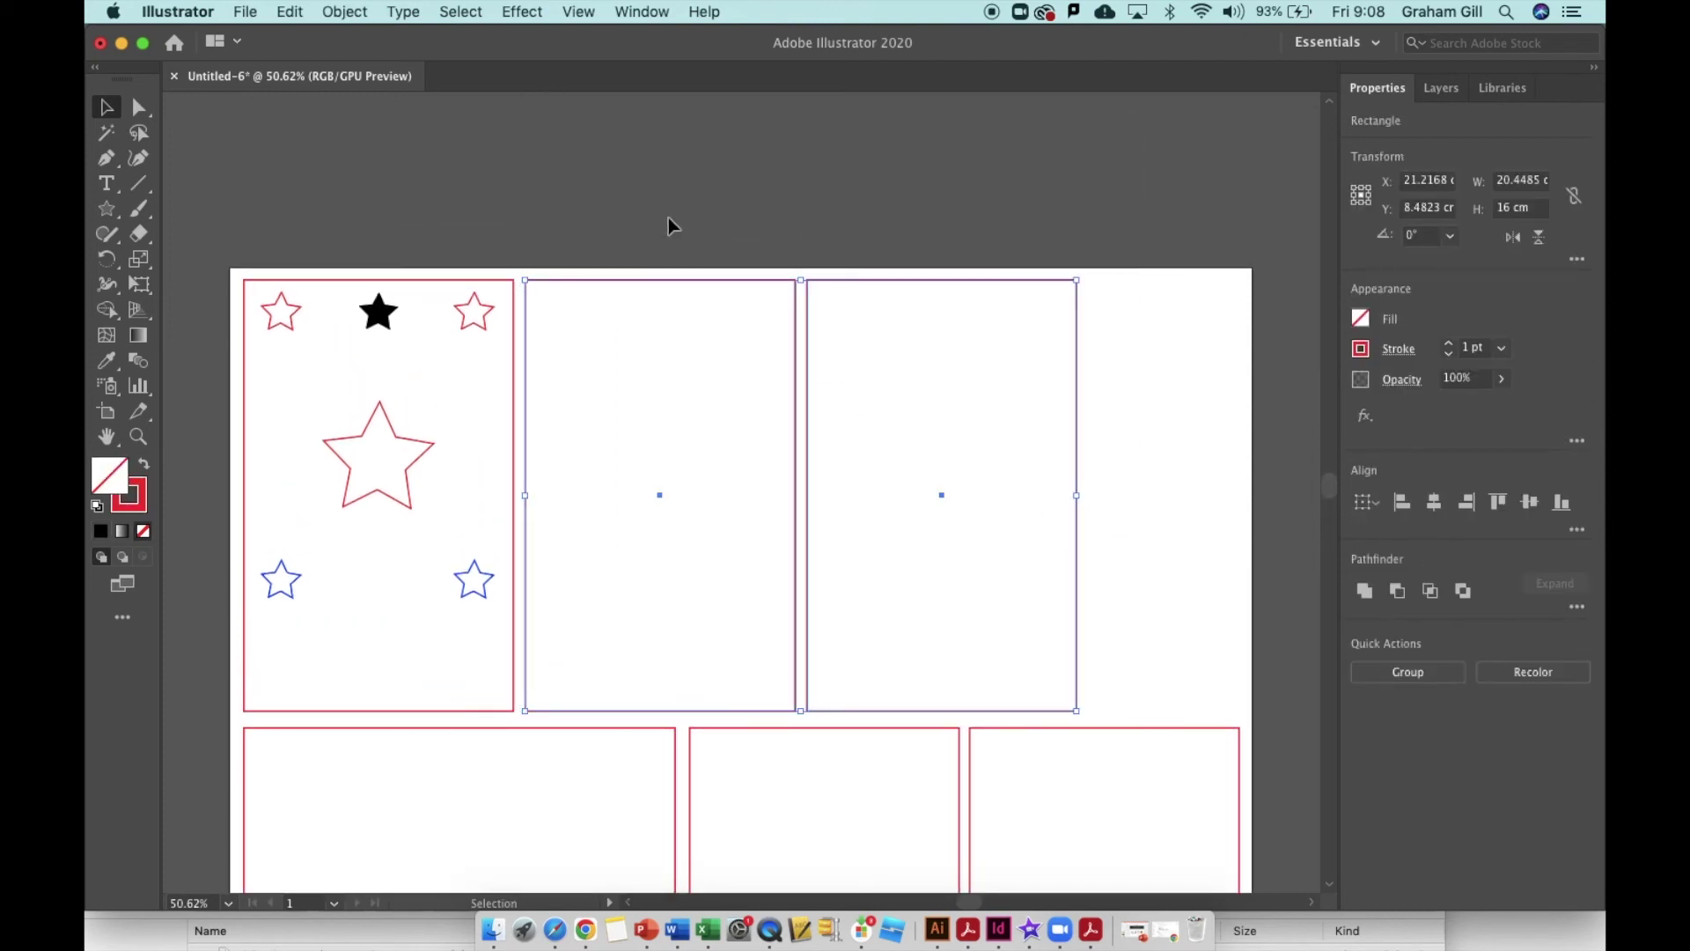
{"action": "key", "text": "Delete"}
{"action": "left_click_drag", "start_coordinate": [216, 245], "coordinate": [563, 721]}
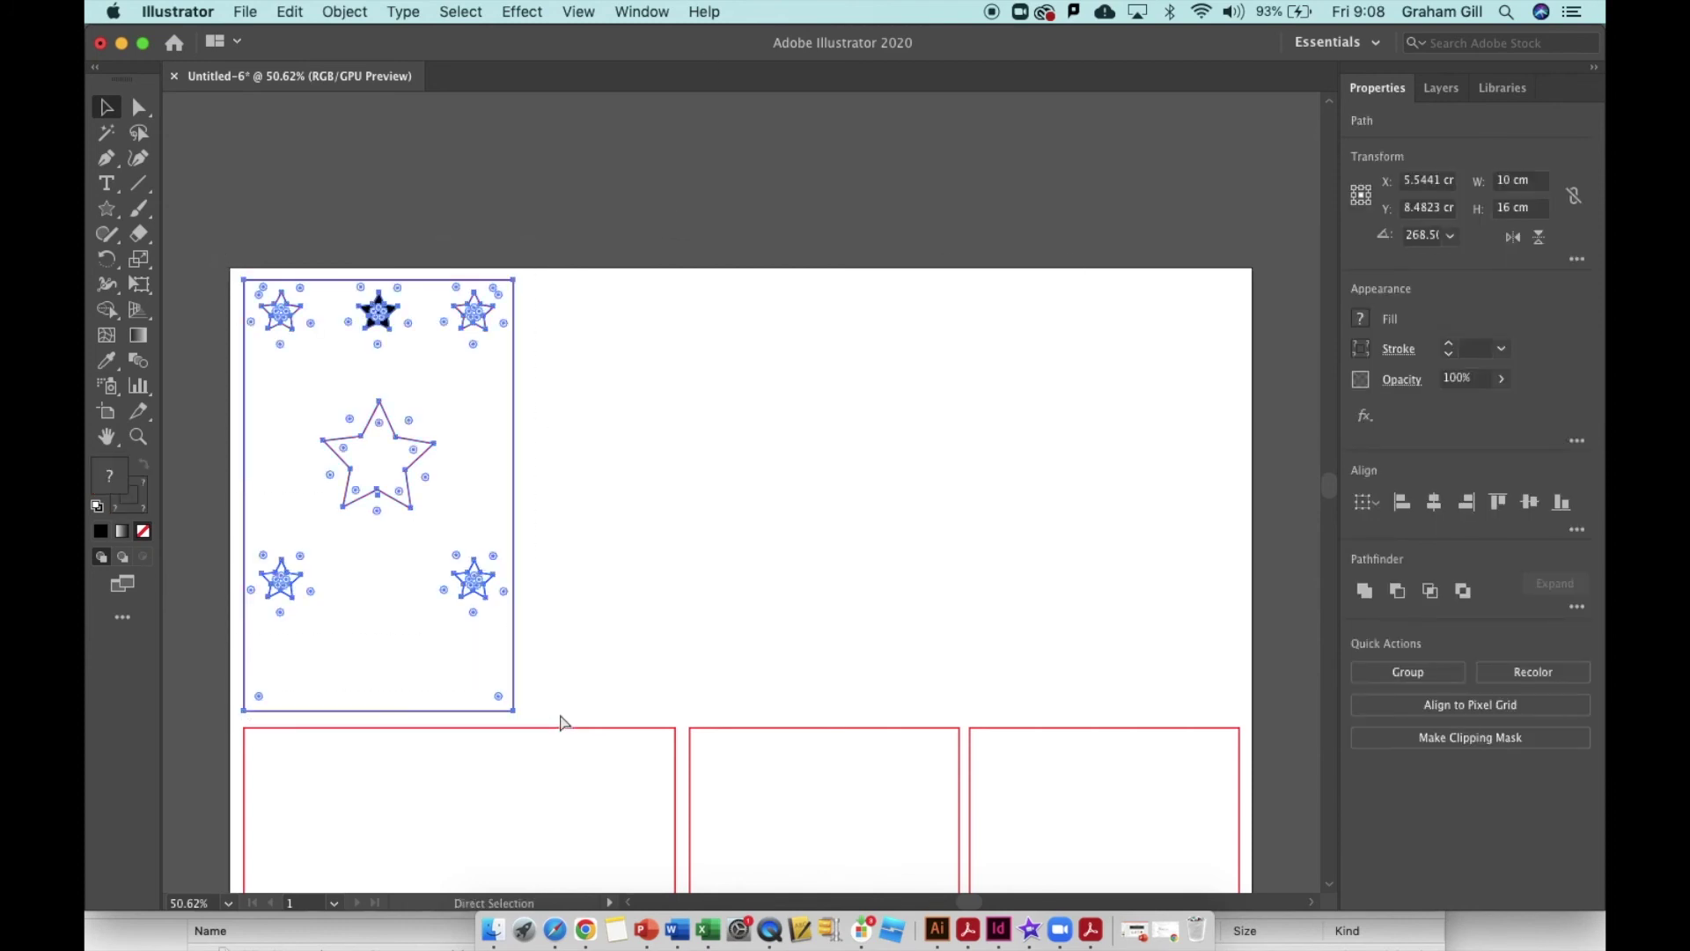
{"action": "key", "text": "super+c"}
{"action": "key", "text": "super+v"}
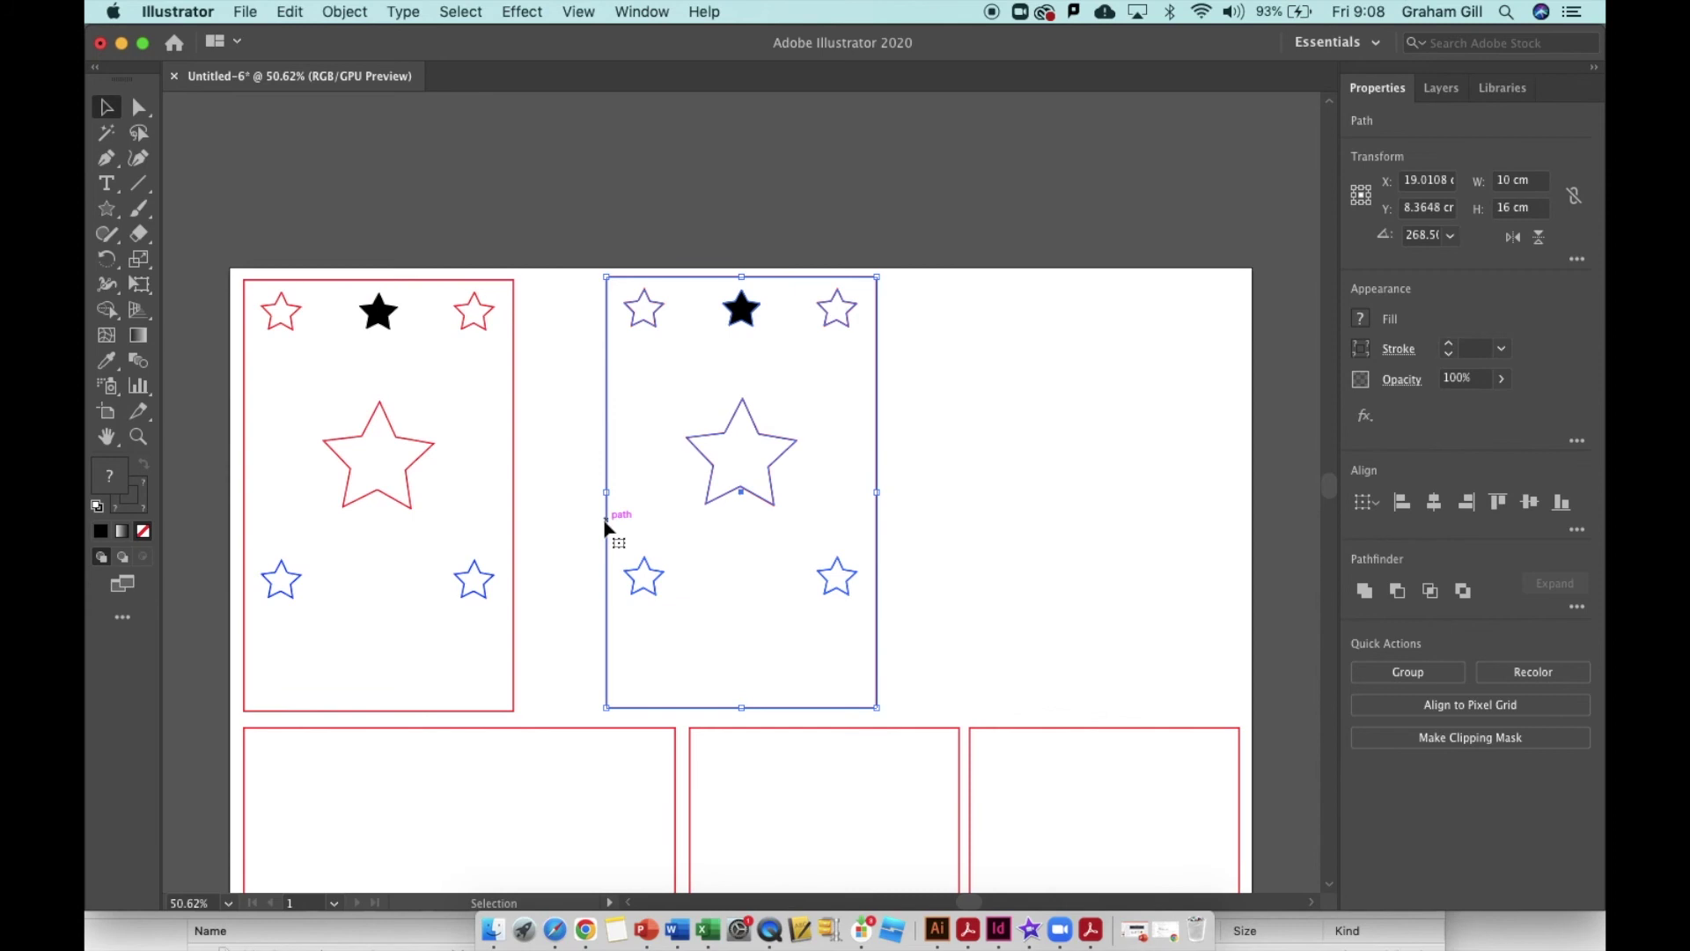
{"action": "left_click_drag", "start_coordinate": [608, 529], "coordinate": [547, 540]}
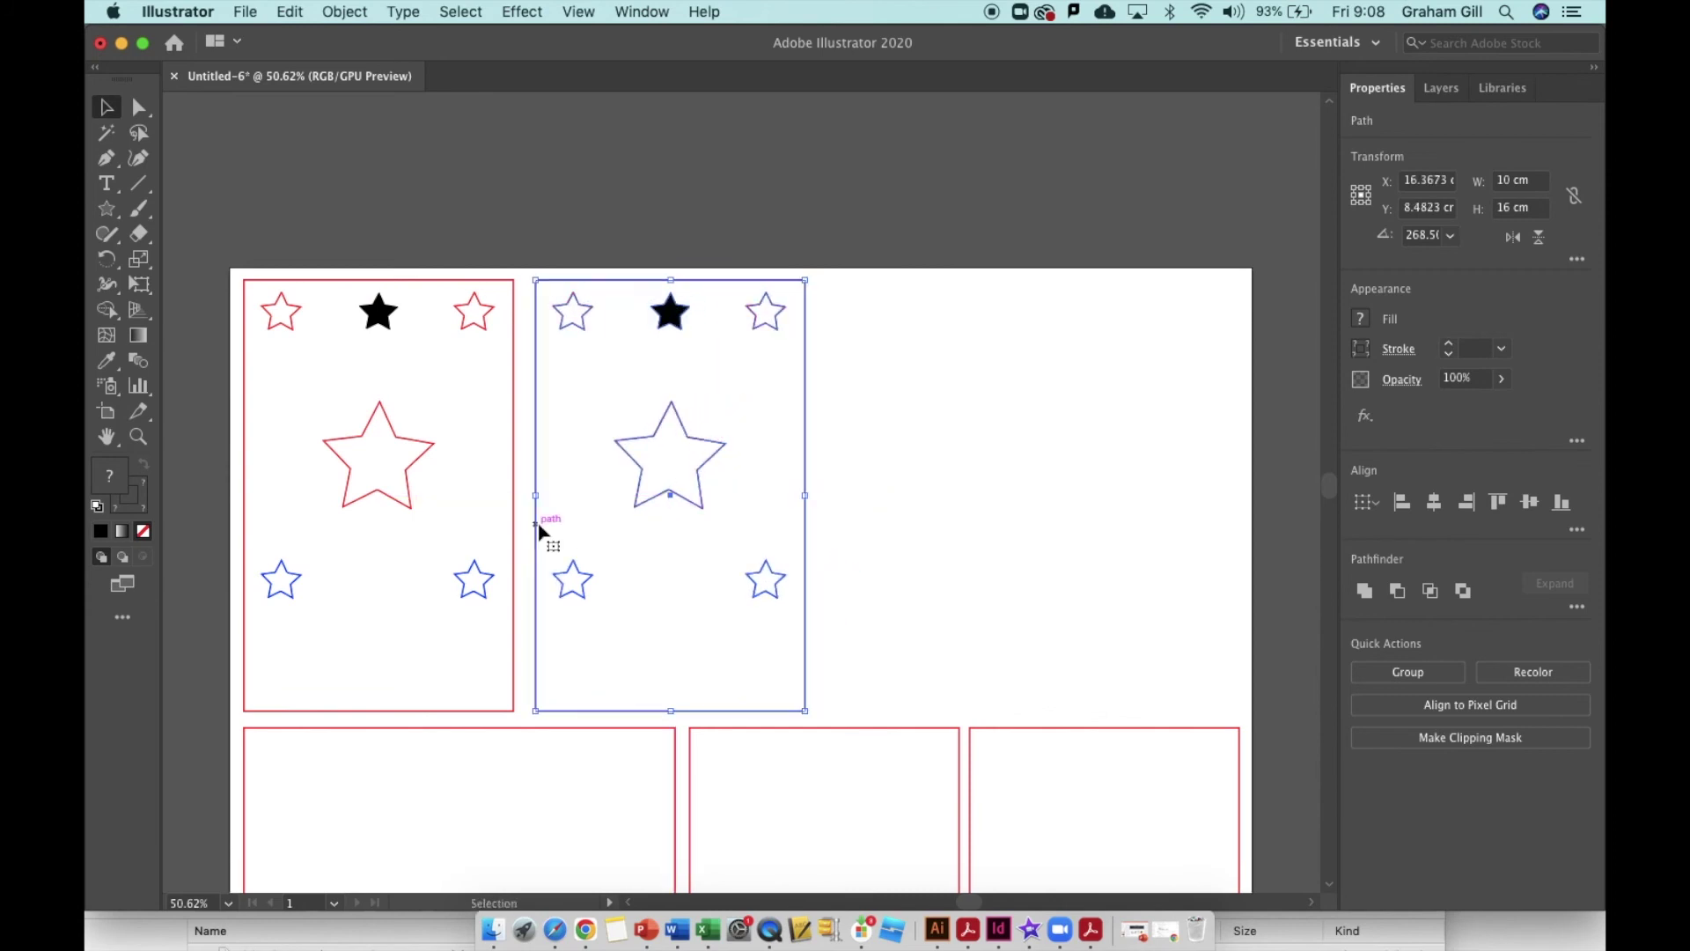
{"action": "key", "text": "super+v"}
{"action": "left_click_drag", "start_coordinate": [876, 470], "coordinate": [1094, 473]}
Replace the empty bottom-left rectangle with a star panel copy rotated 90°
{"action": "scroll", "coordinate": [748, 699], "scroll_direction": "down", "scroll_amount": 5}
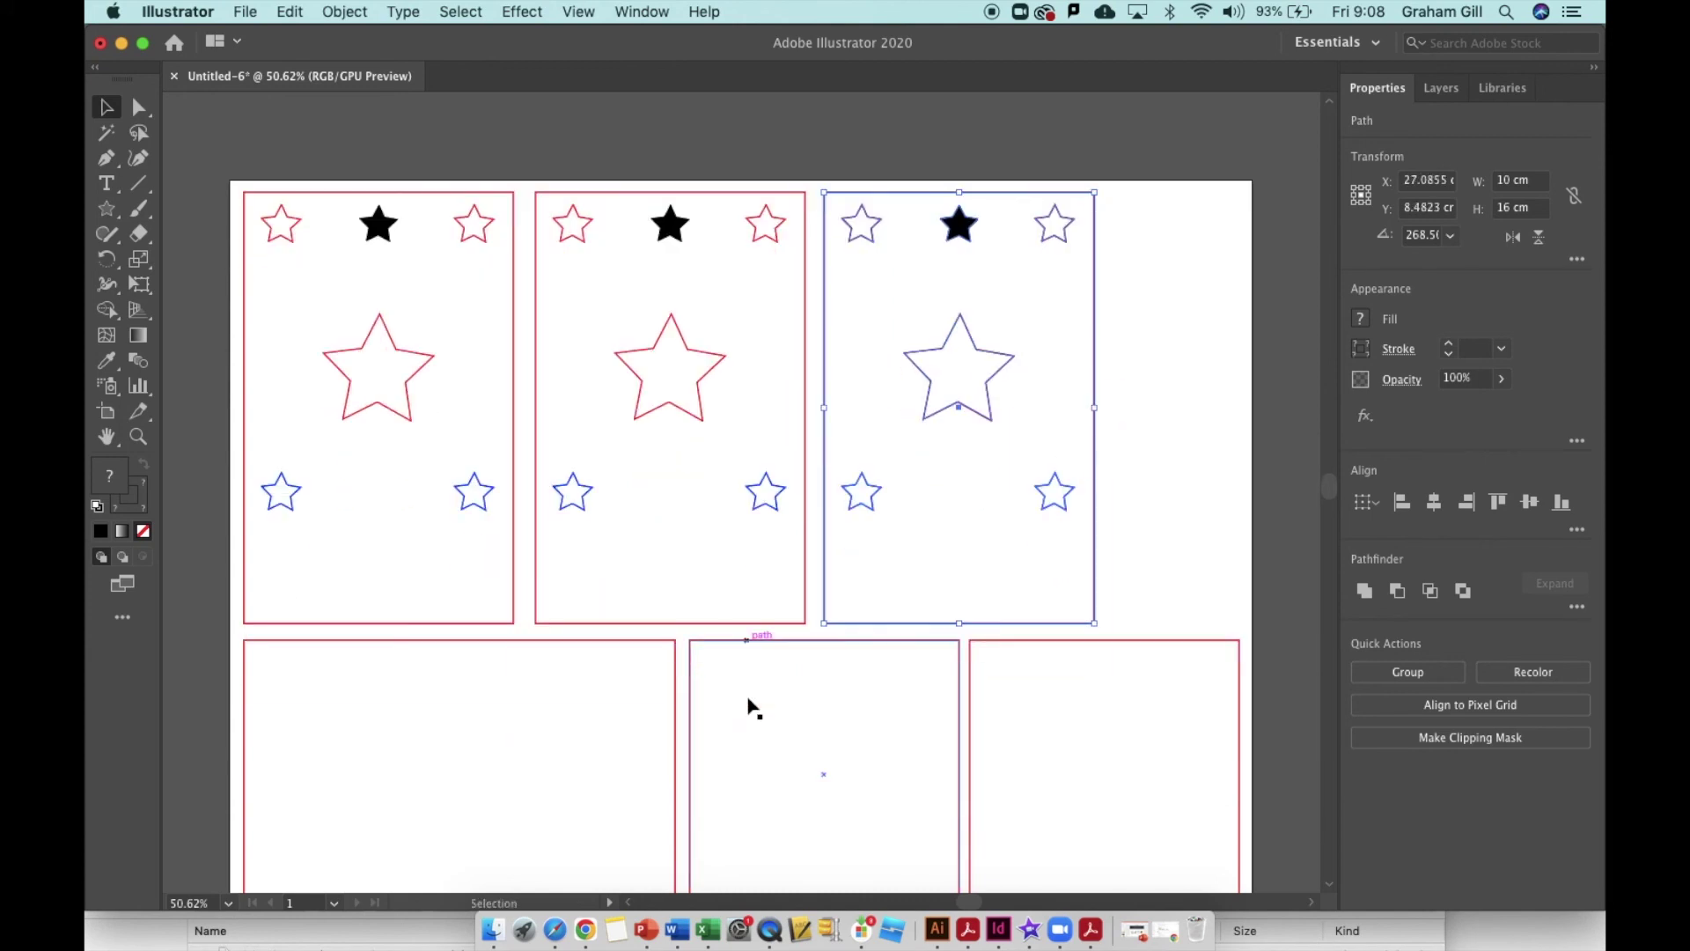
{"action": "left_click", "coordinate": [674, 629]}
{"action": "left_click", "coordinate": [676, 627]}
{"action": "key", "text": "BackSpace"}
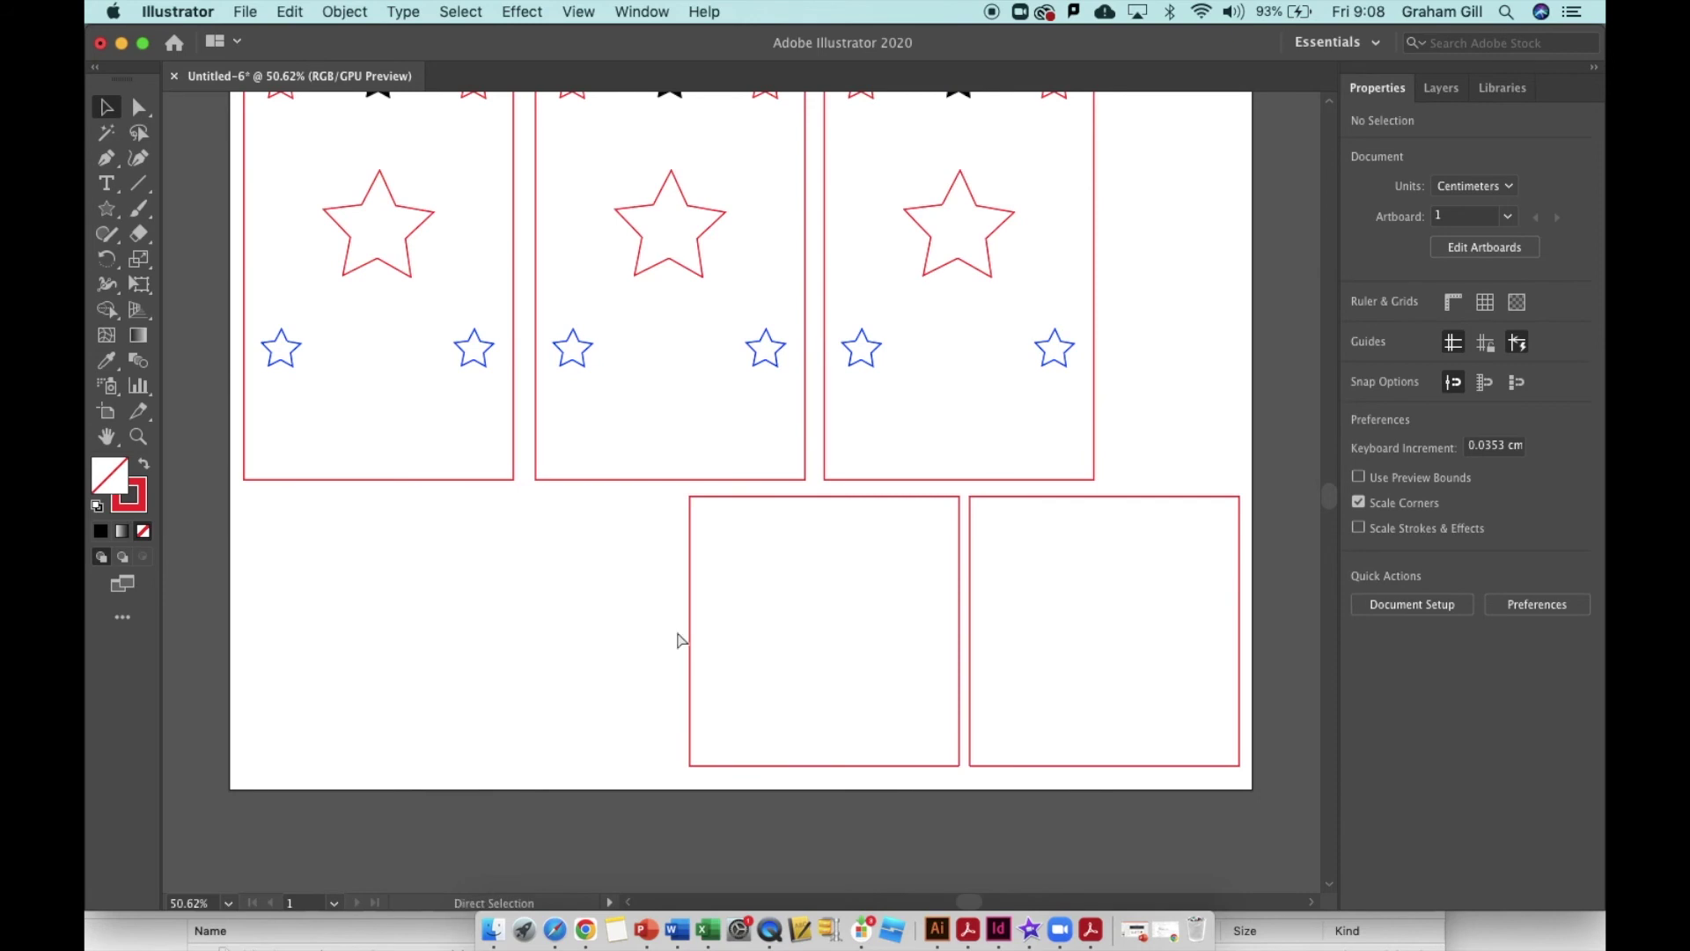
{"action": "key", "text": "super+v"}
{"action": "left_click_drag", "start_coordinate": [600, 272], "coordinate": [471, 666]}
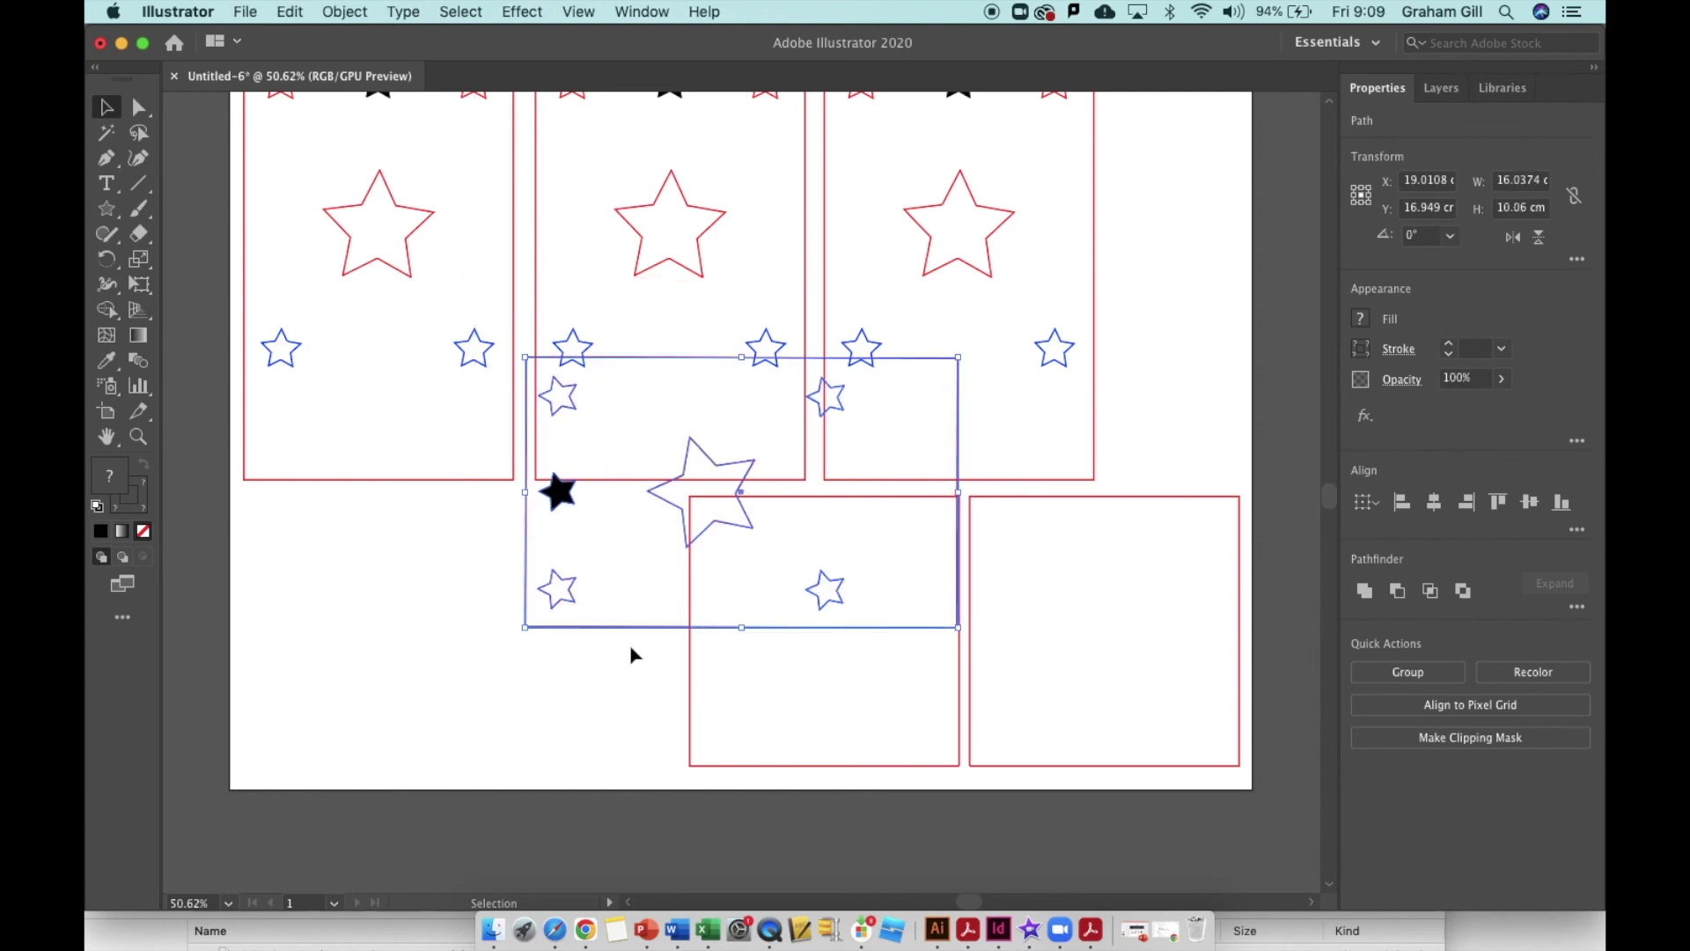
{"action": "left_click_drag", "start_coordinate": [633, 637], "coordinate": [371, 765]}
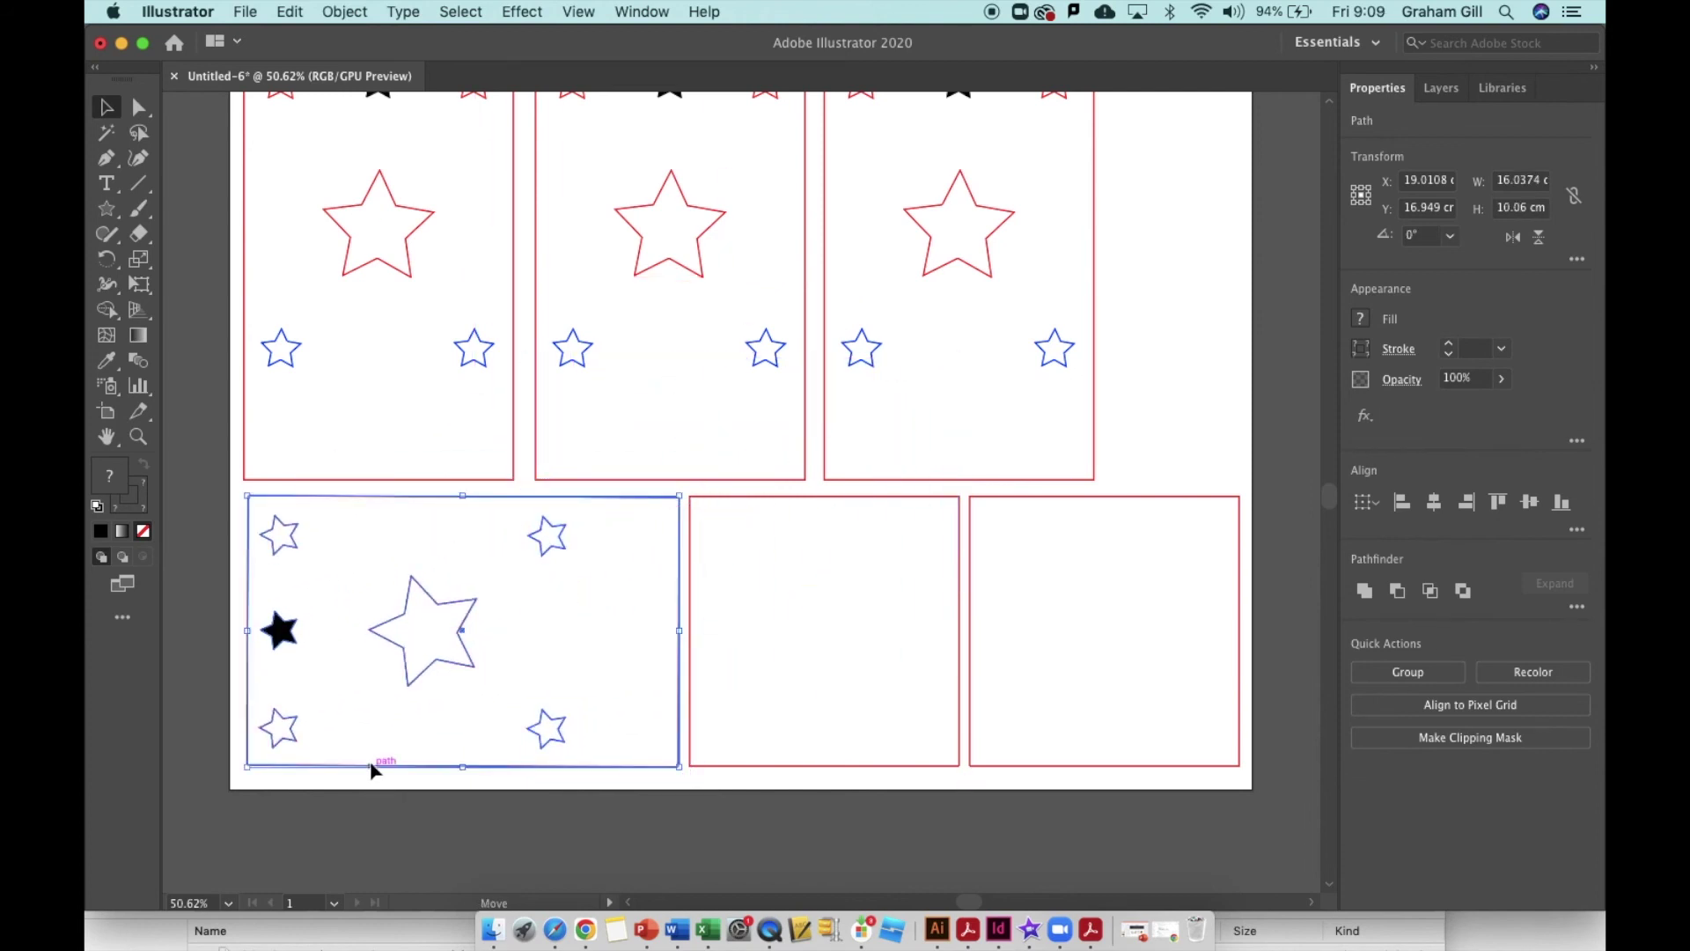
{"action": "left_click", "coordinate": [1276, 405]}
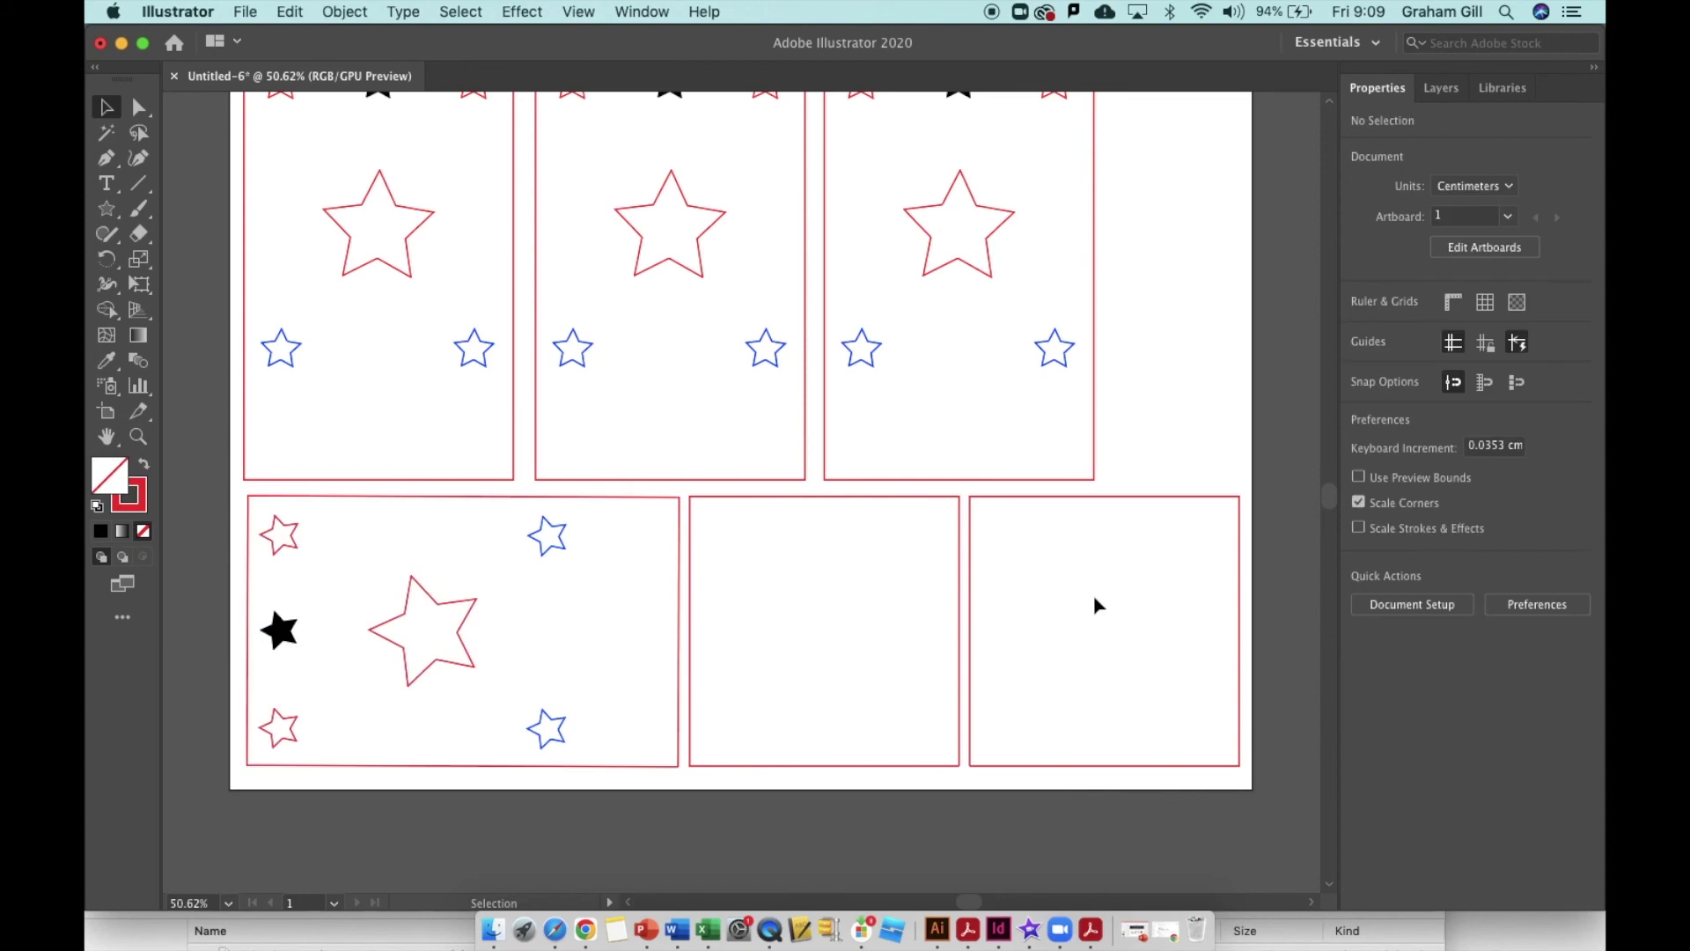
{"action": "scroll", "coordinate": [1096, 598], "scroll_direction": "up", "scroll_amount": 3}
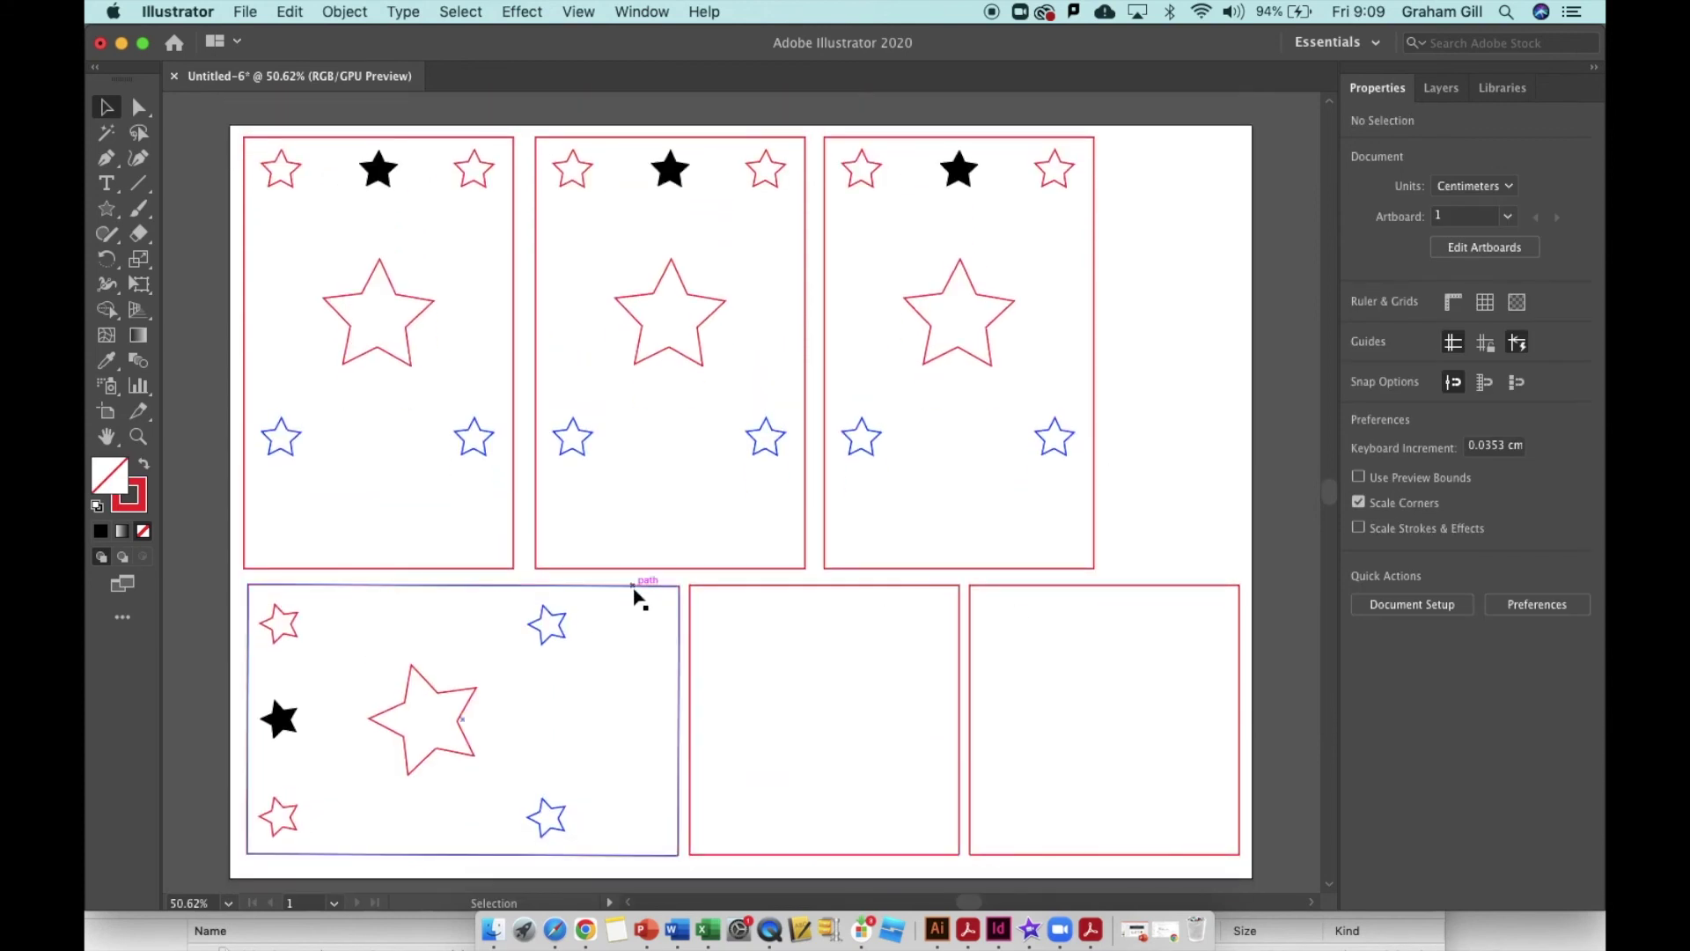
Nudge the bottom-left sideways star panel's rotation by a fraction of a degree
{"action": "left_click_drag", "start_coordinate": [220, 572], "coordinate": [685, 877]}
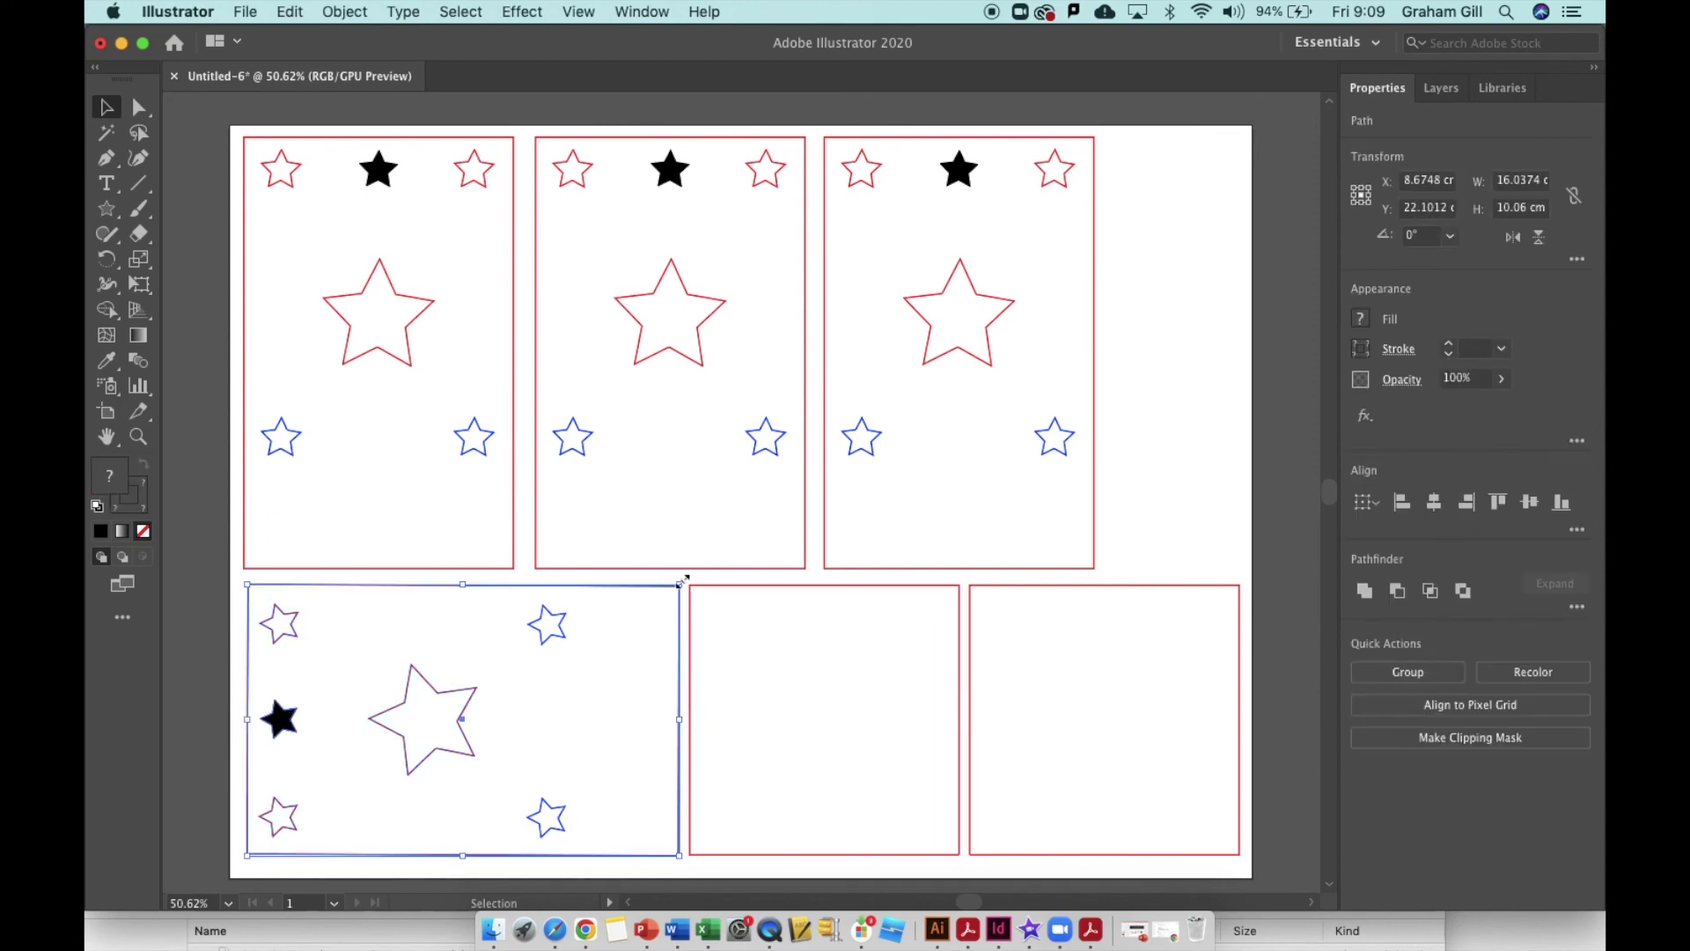
{"action": "left_click_drag", "start_coordinate": [679, 577], "coordinate": [679, 577]}
{"action": "left_click", "coordinate": [1158, 422]}
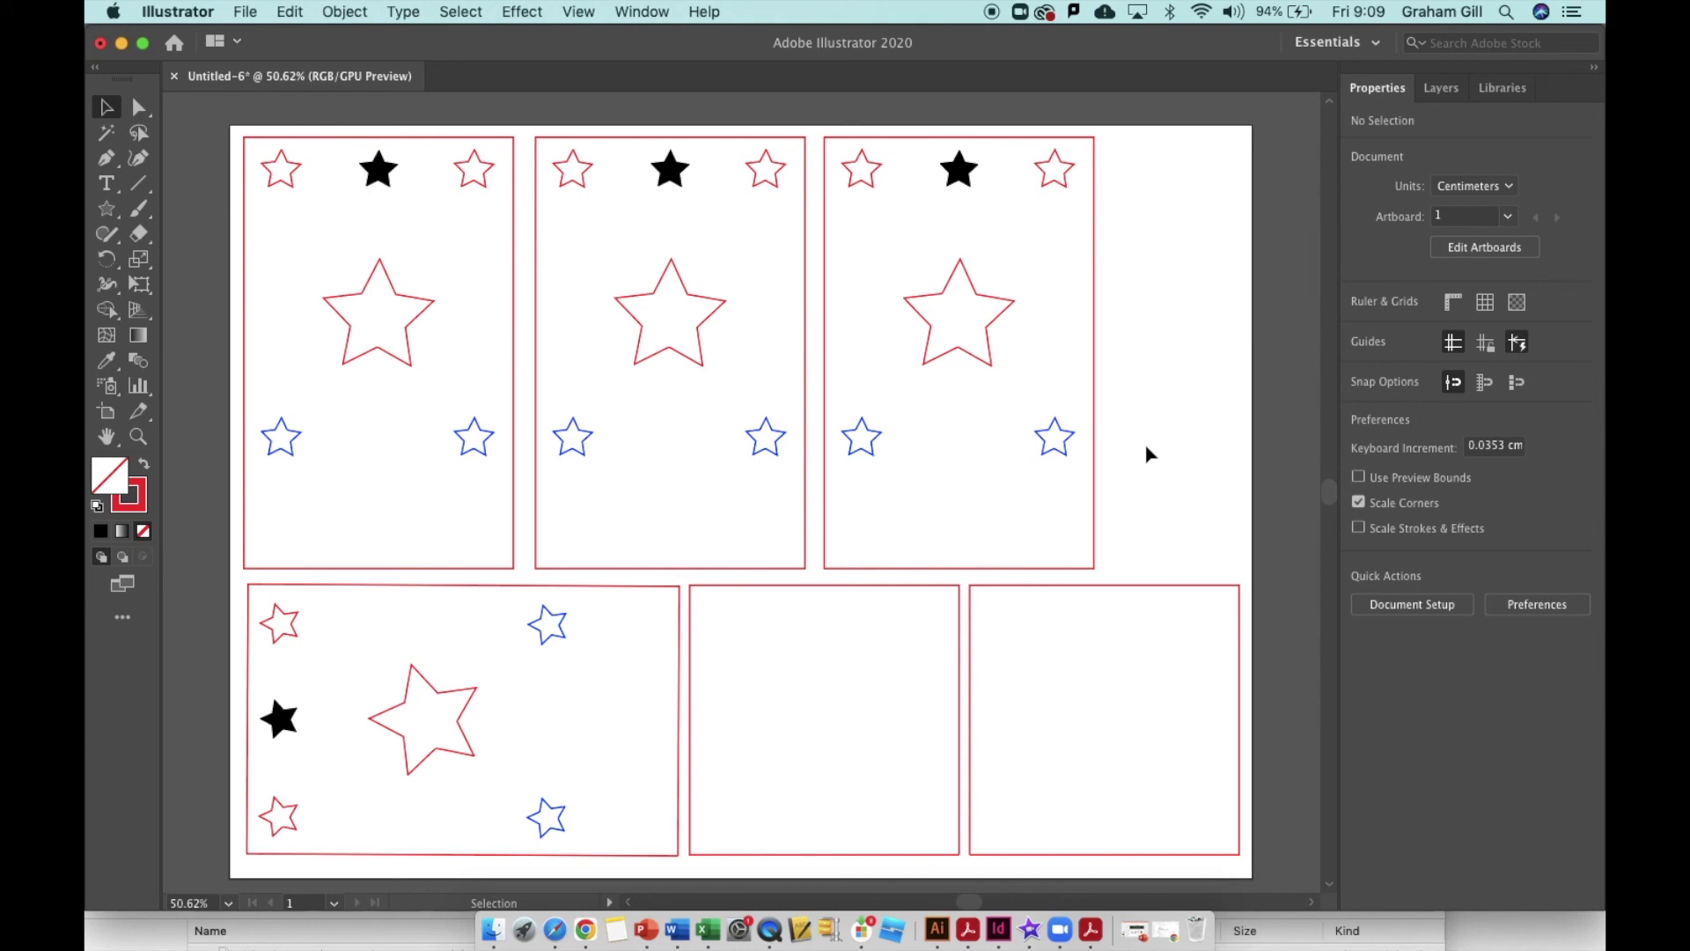
Save the document as Lamp.ai, accepting the default Illustrator Options
{"action": "left_click", "coordinate": [245, 11]}
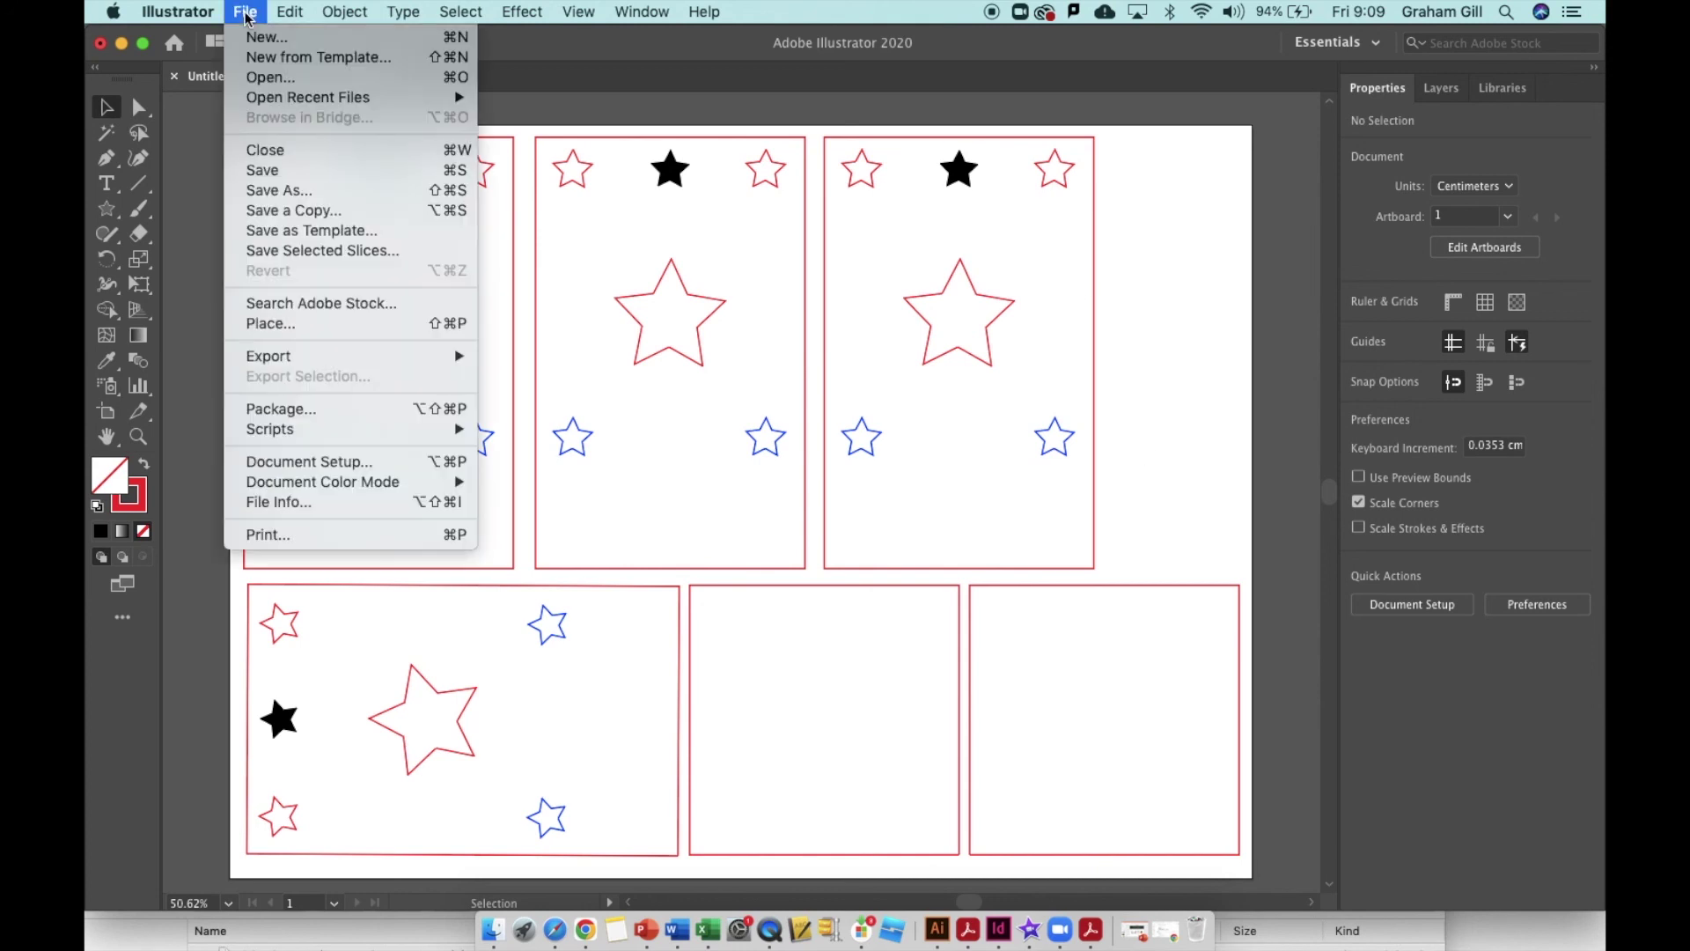
{"action": "left_click", "coordinate": [269, 191]}
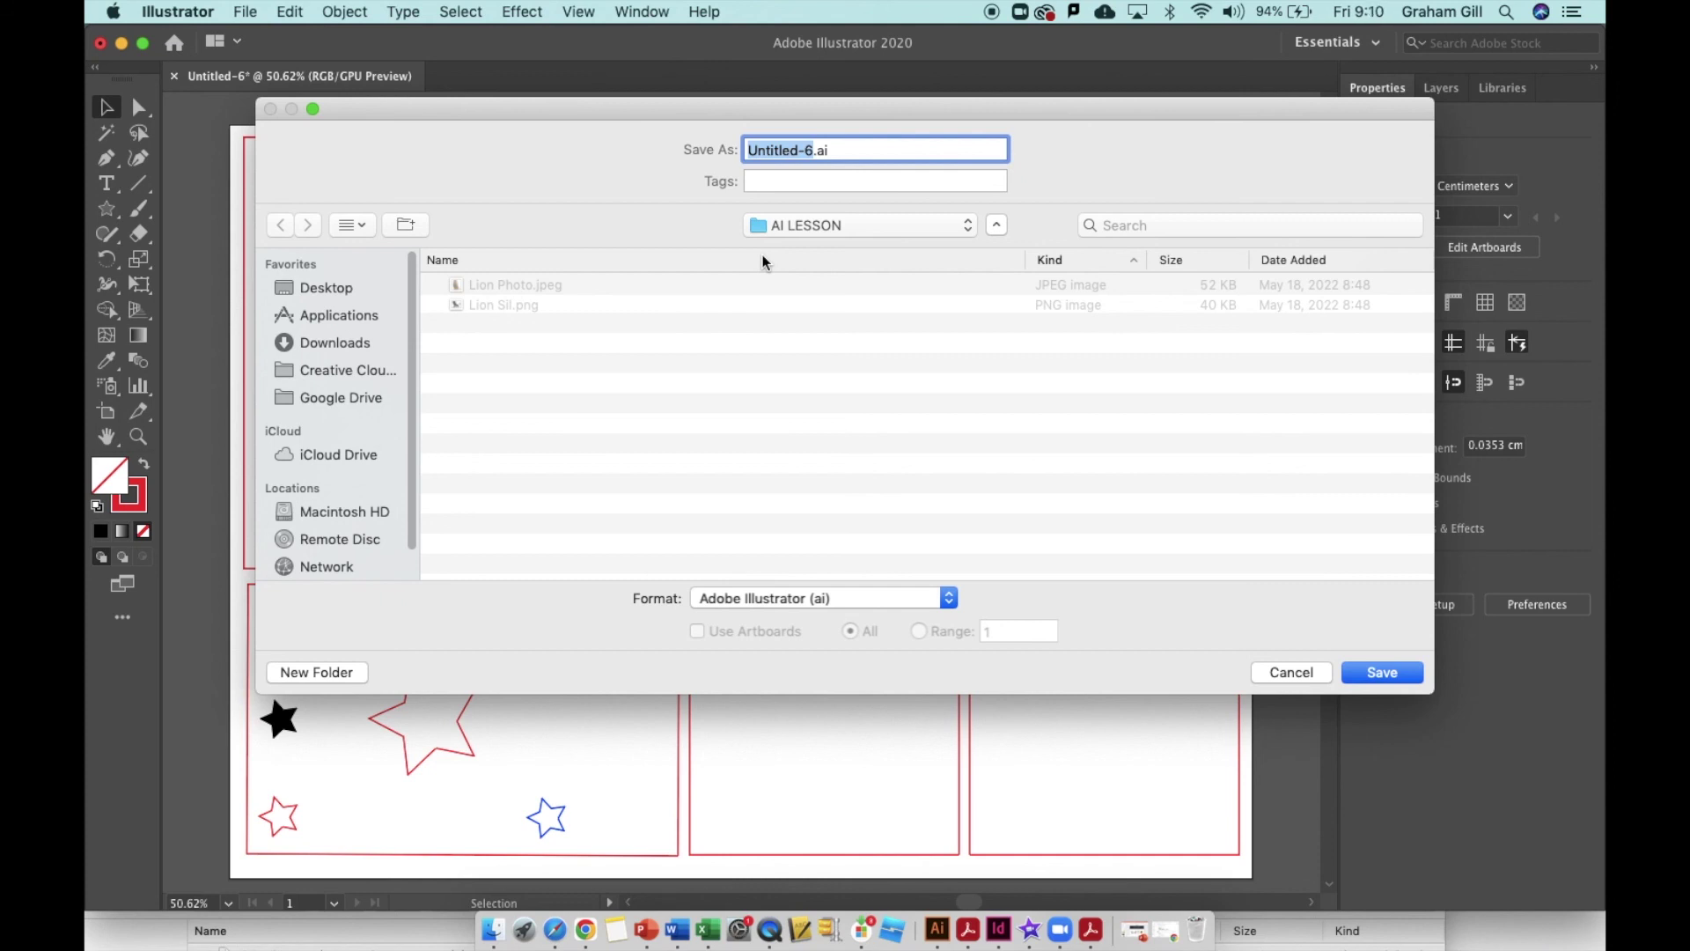
{"action": "type", "text": "Lamp"}
{"action": "left_click", "coordinate": [1354, 673]}
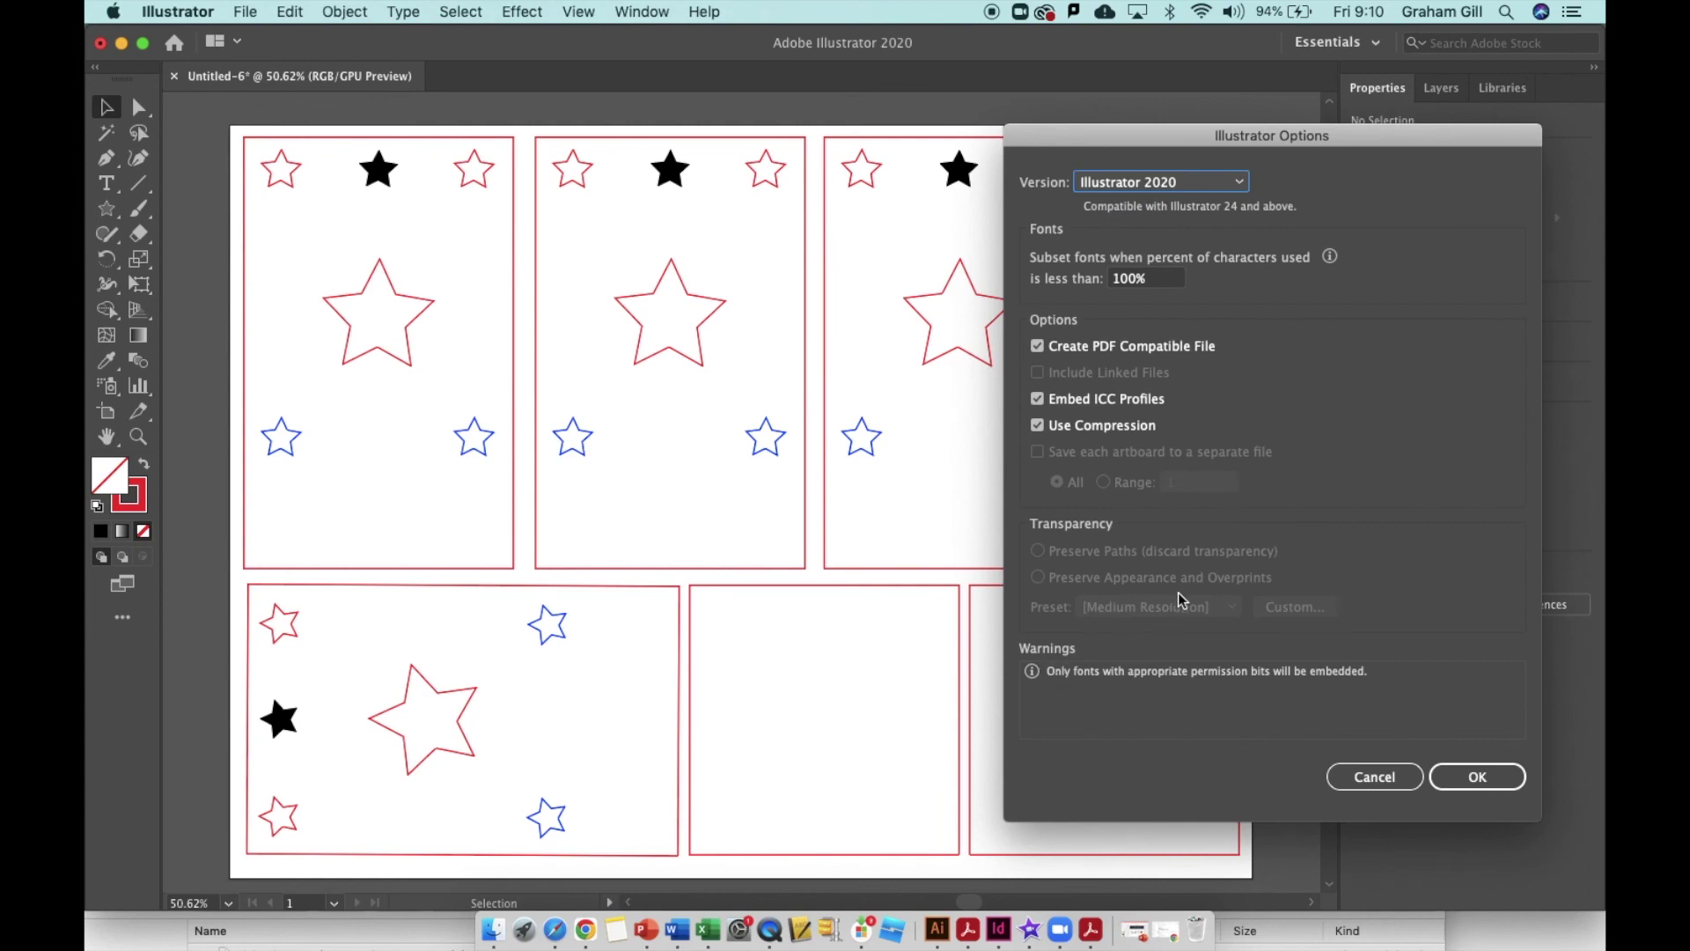
{"action": "left_click", "coordinate": [1466, 782]}
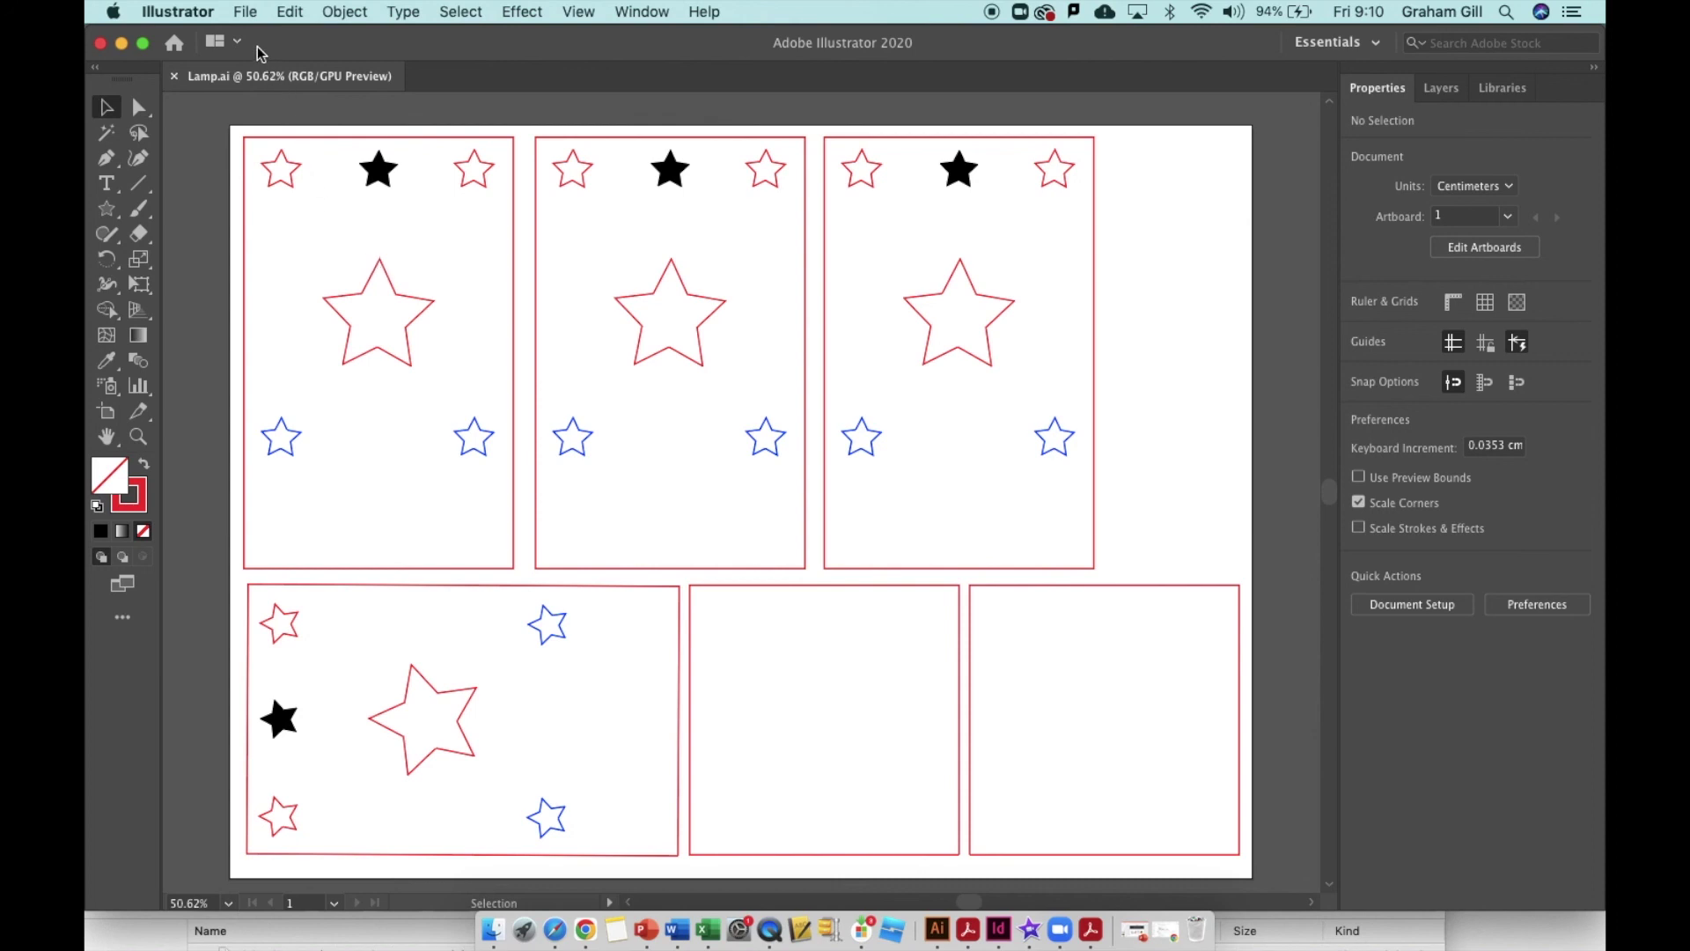
Save a copy as Lamp.svg in SVG format, accepting the default SVG Options
{"action": "left_click", "coordinate": [245, 16]}
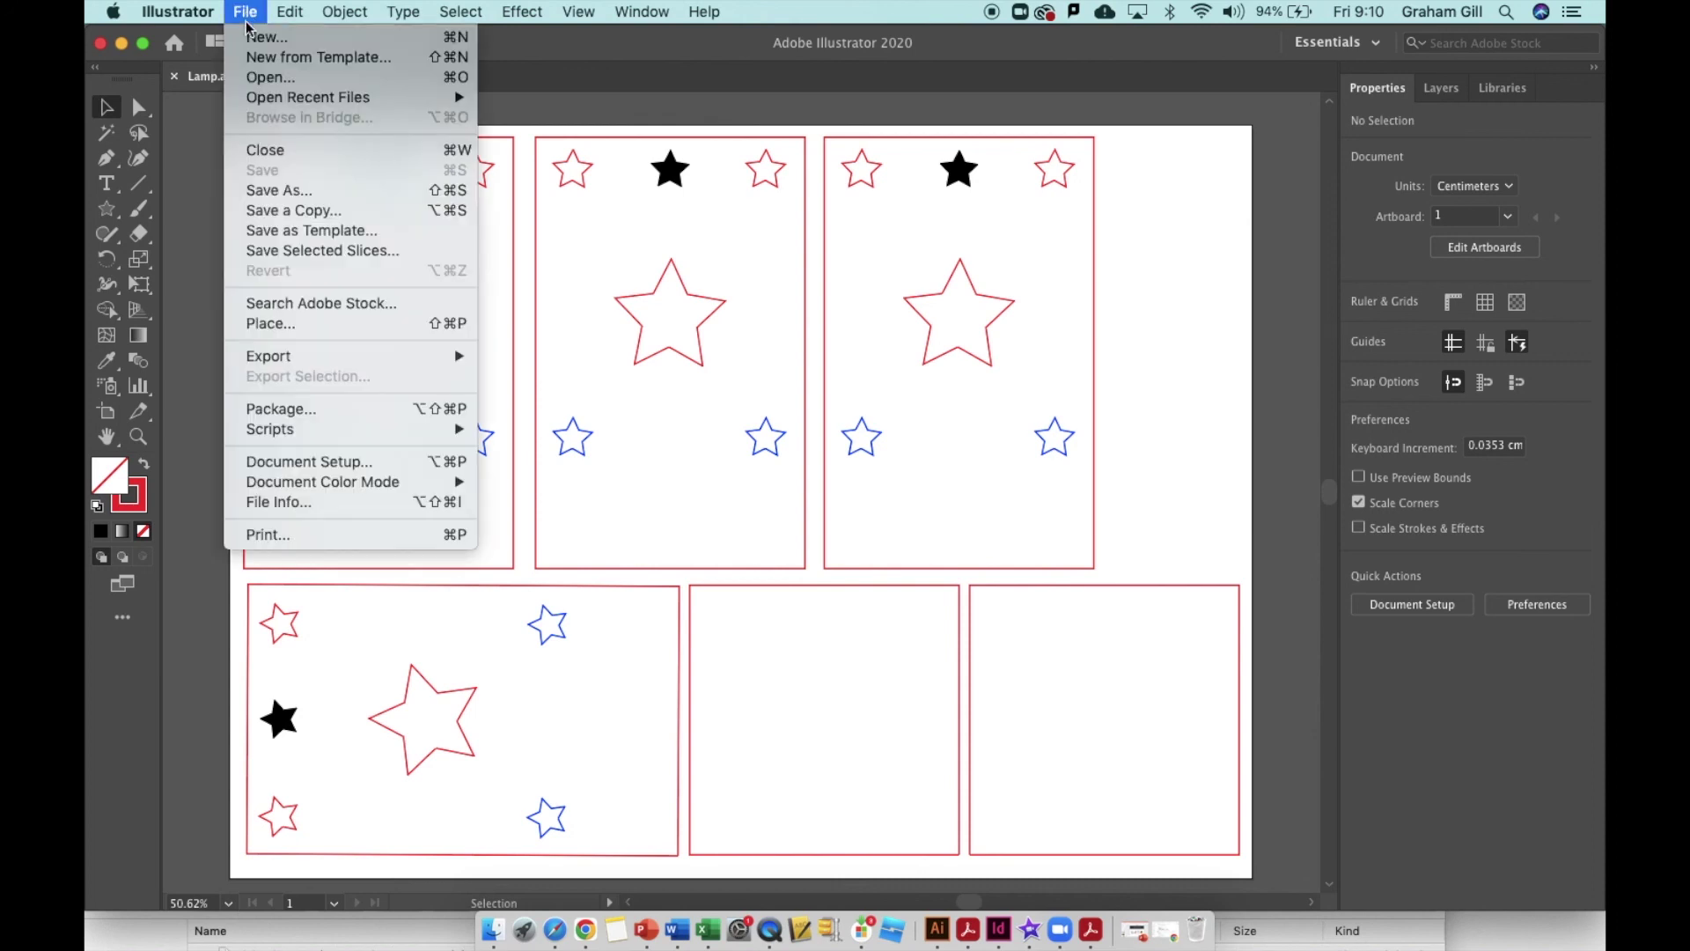
{"action": "left_click", "coordinate": [305, 192]}
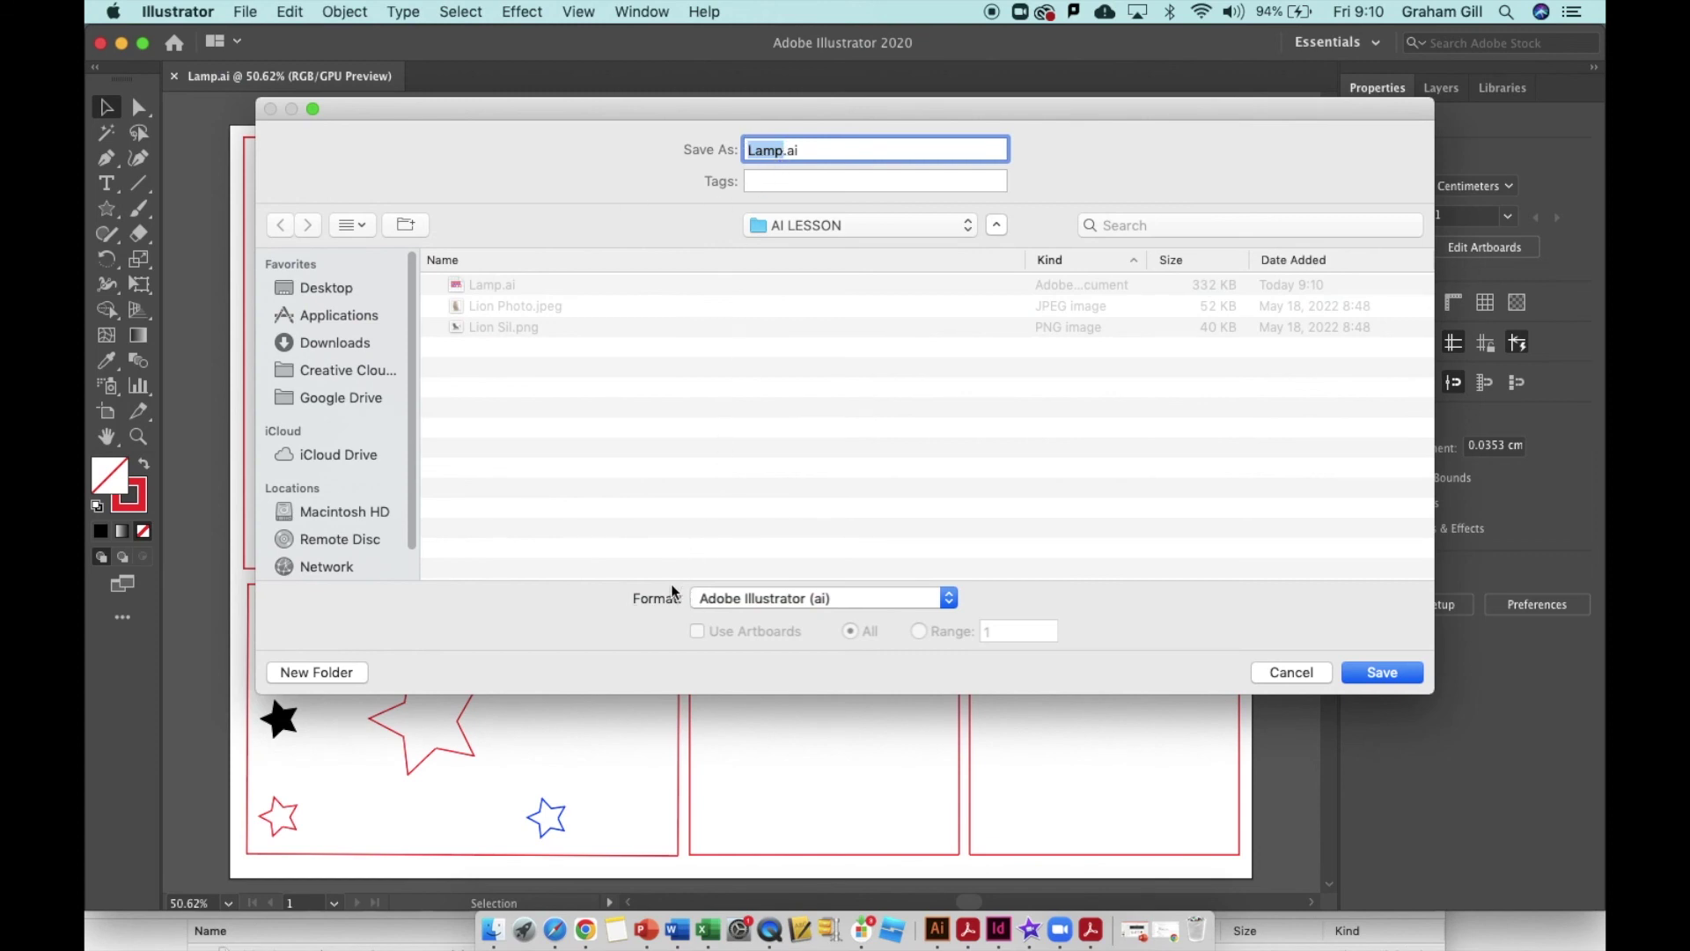
{"action": "left_click", "coordinate": [816, 599]}
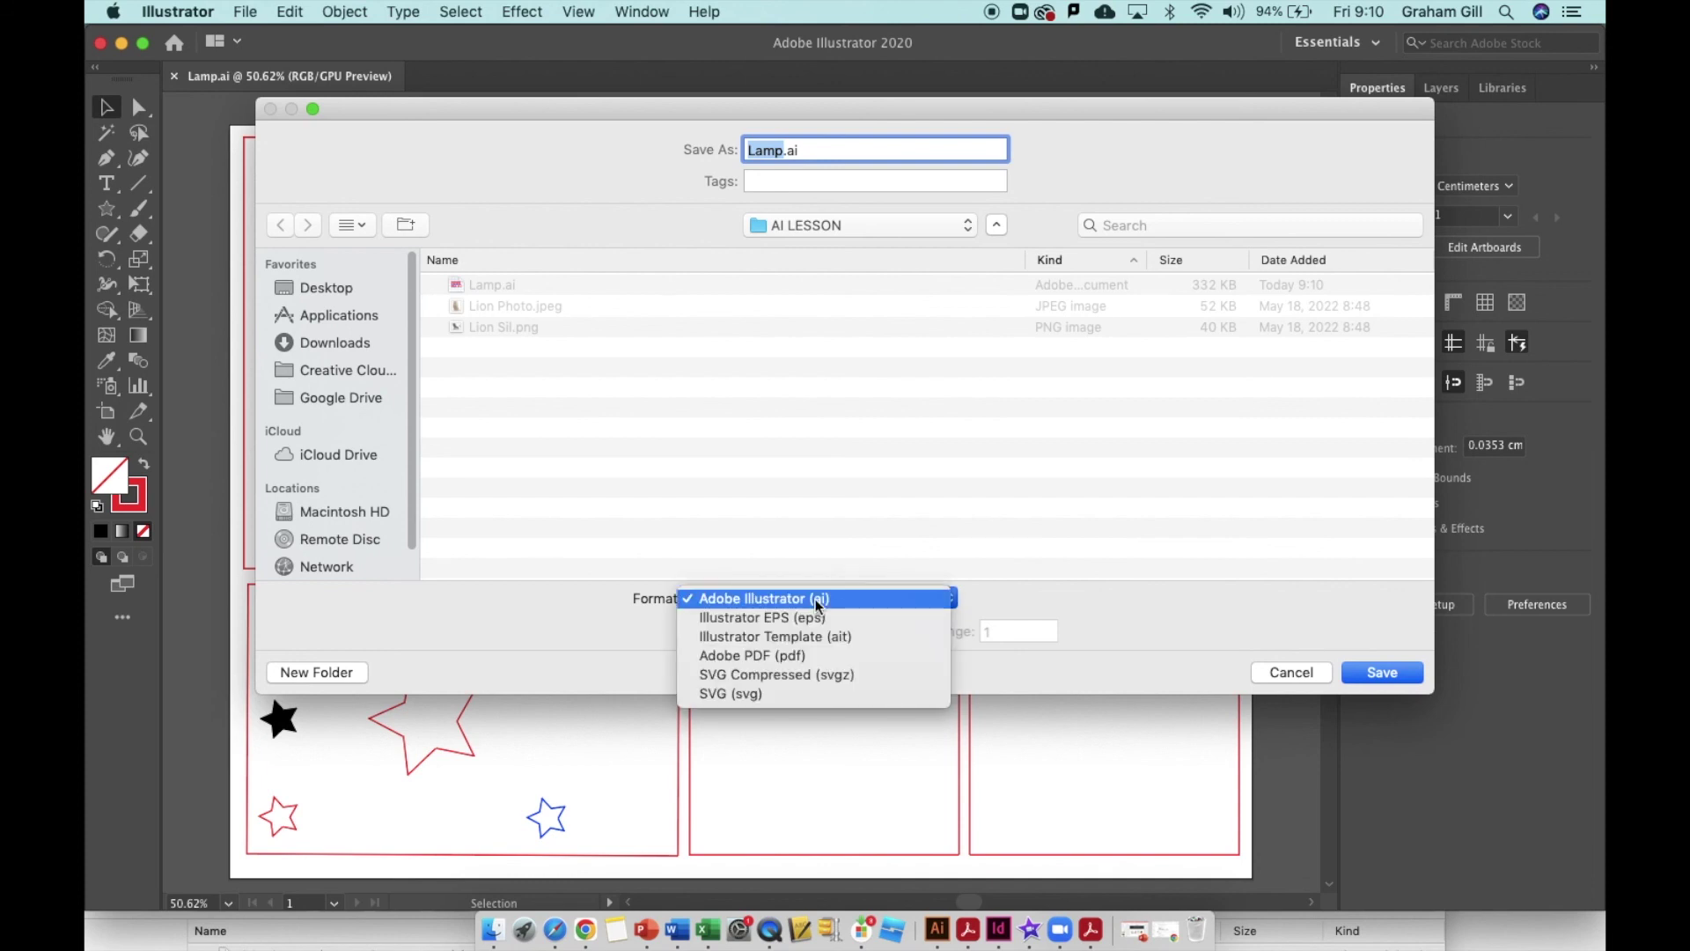
{"action": "left_click", "coordinate": [775, 696]}
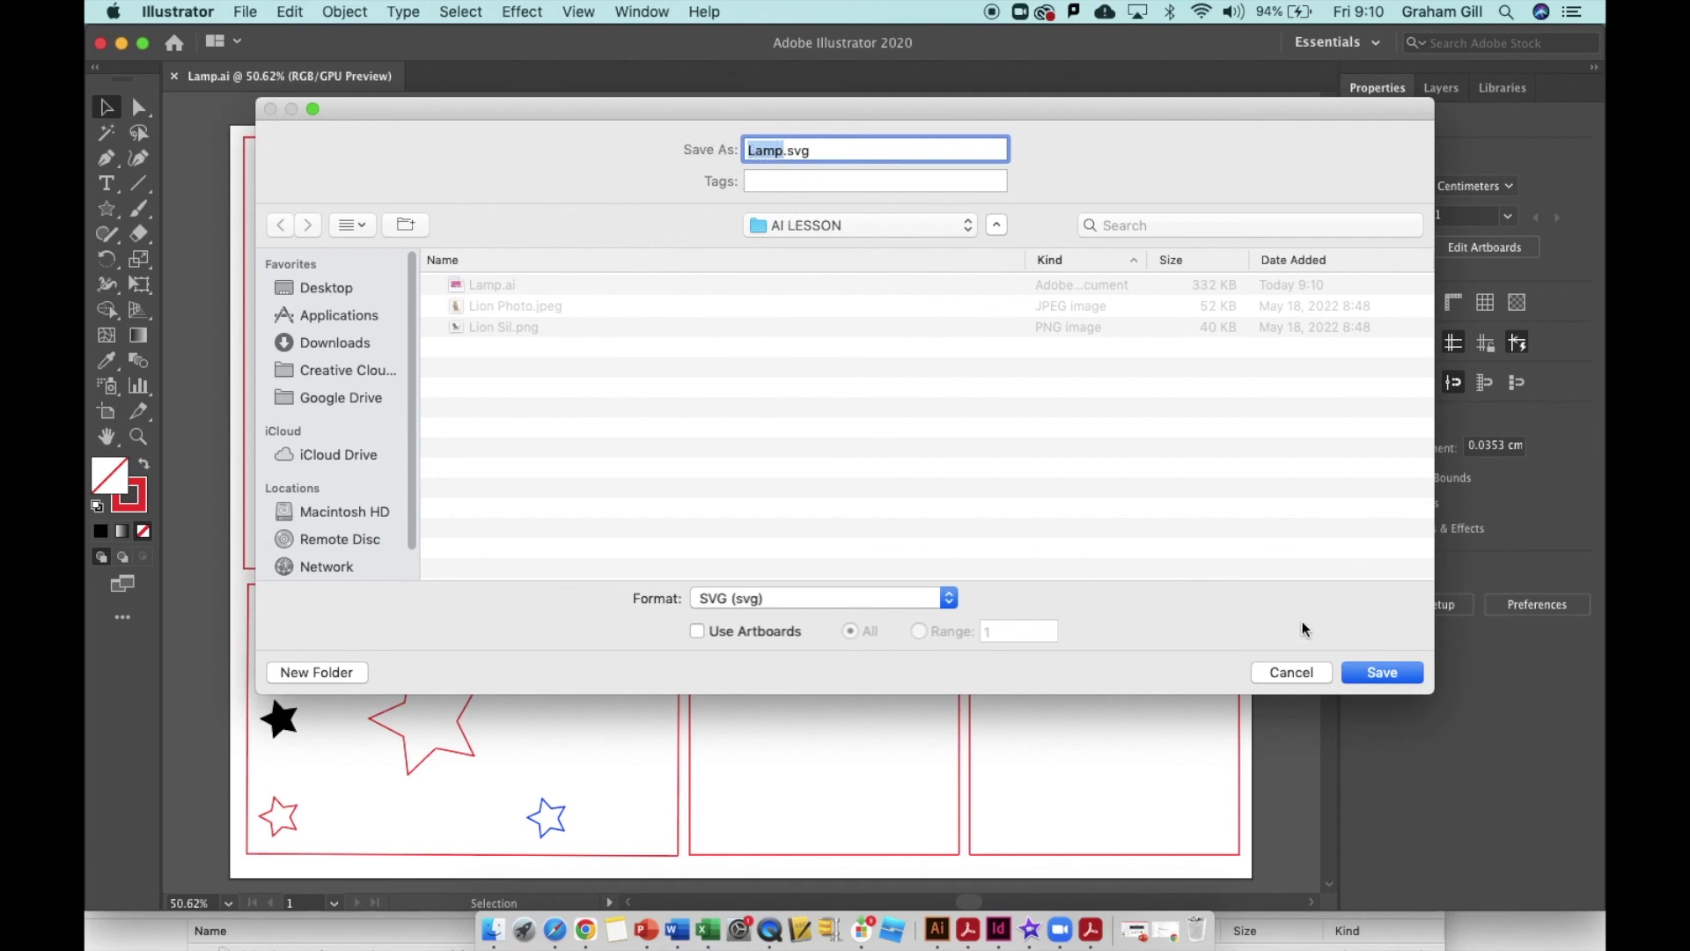
{"action": "left_click", "coordinate": [1384, 674]}
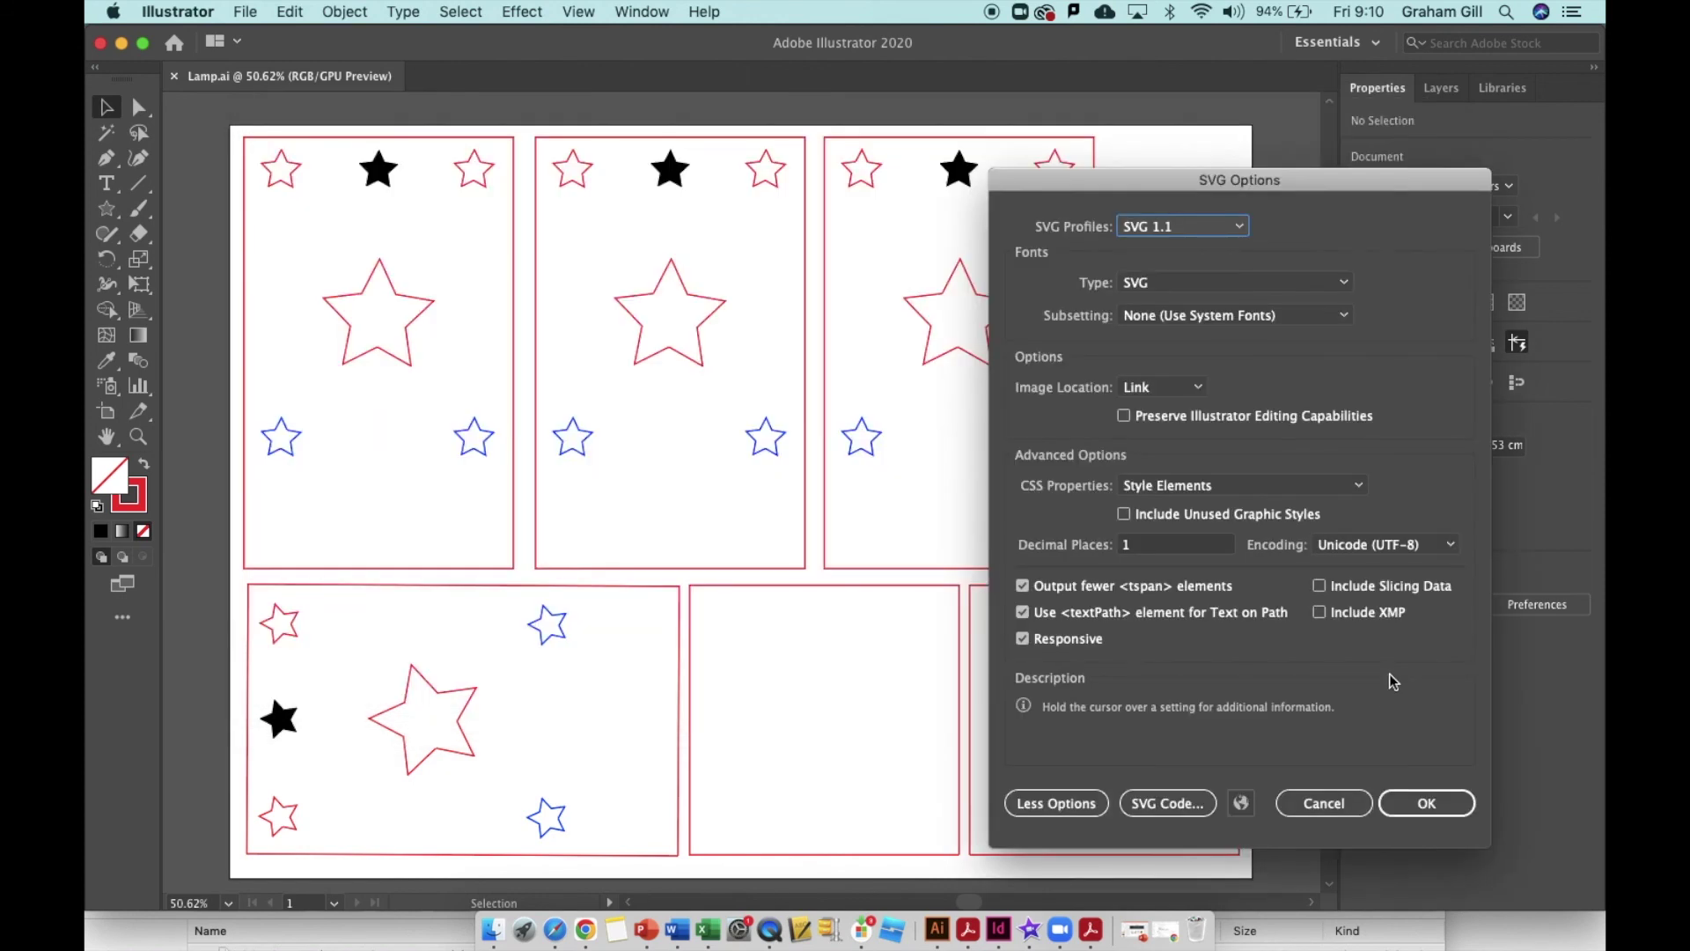
{"action": "left_click", "coordinate": [1426, 803]}
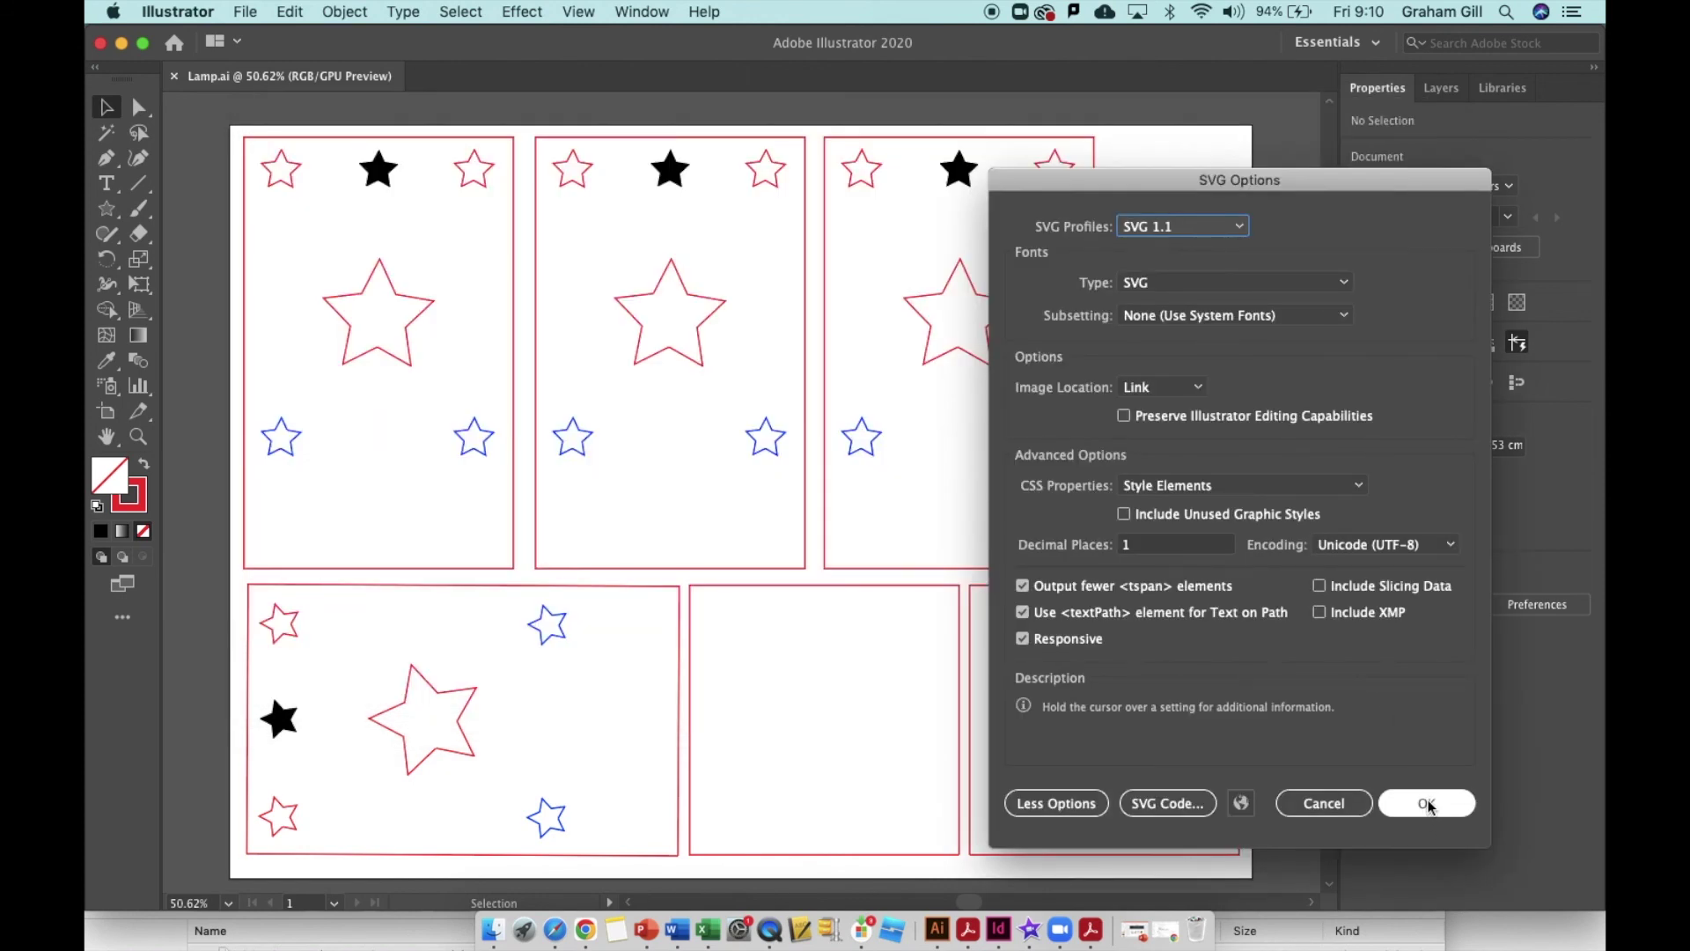